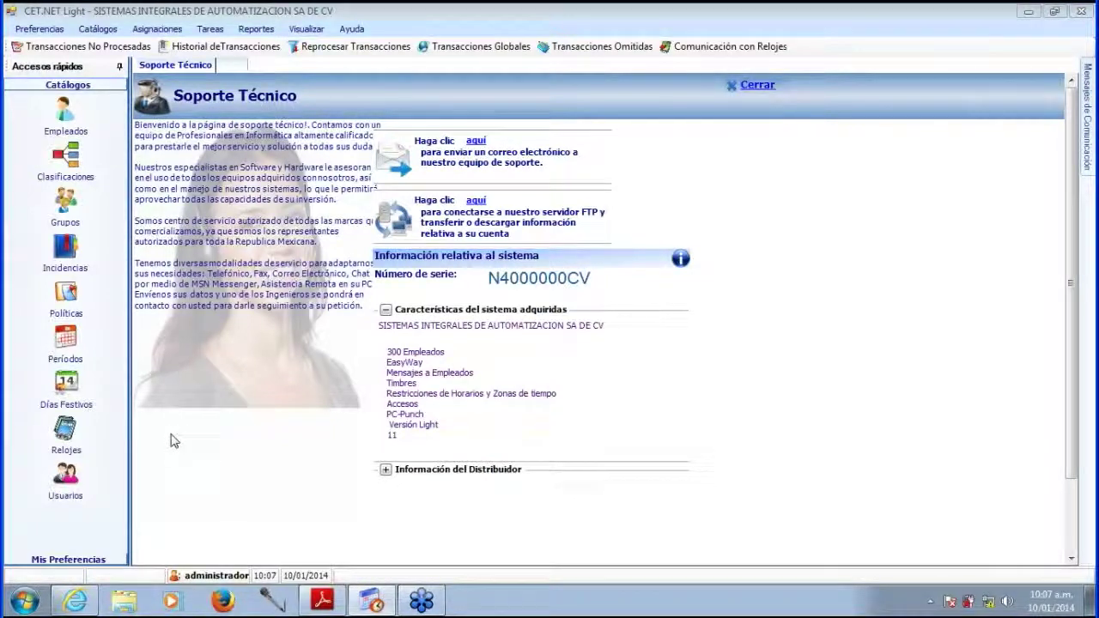
Open the Relojes catalogue, add a new clock record and set its clock class to FACE AXS.
click(67, 431)
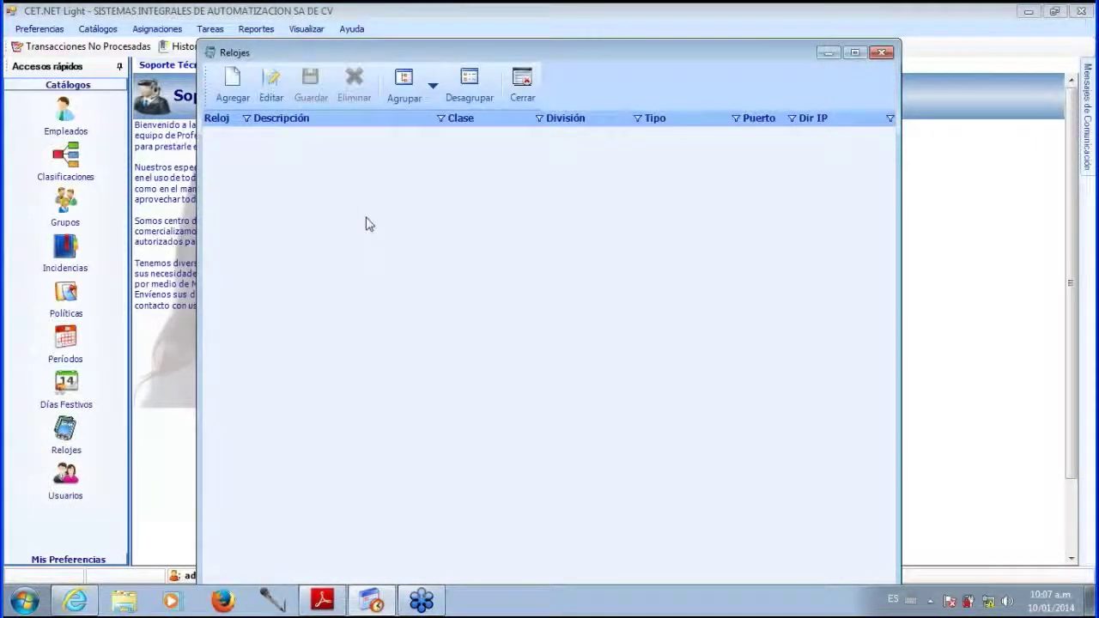
drag(598, 59, 597, 35)
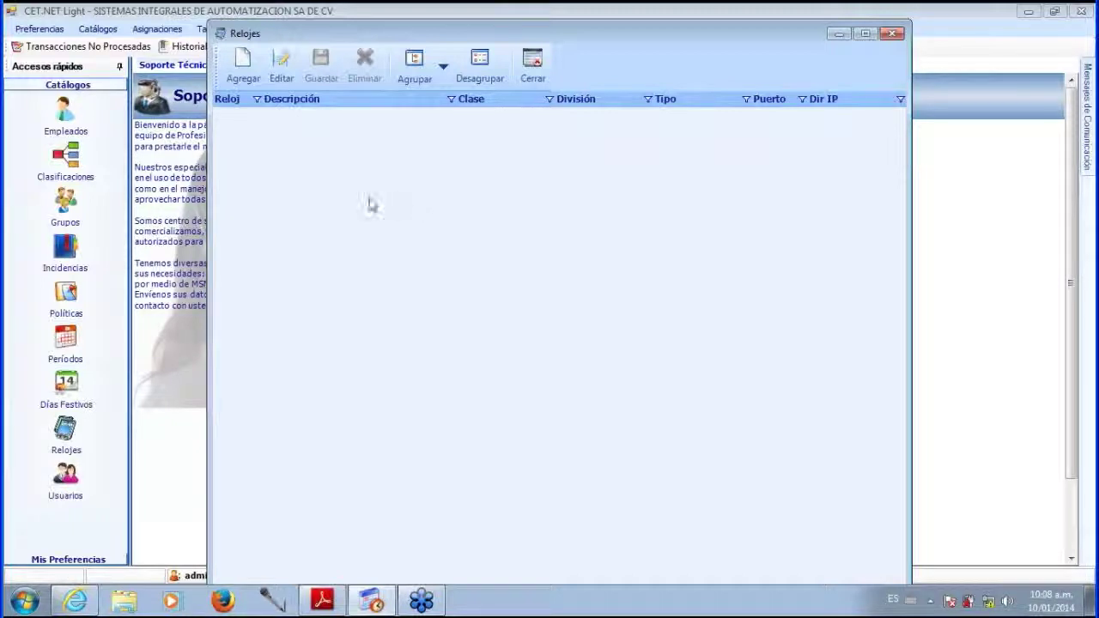
click(243, 69)
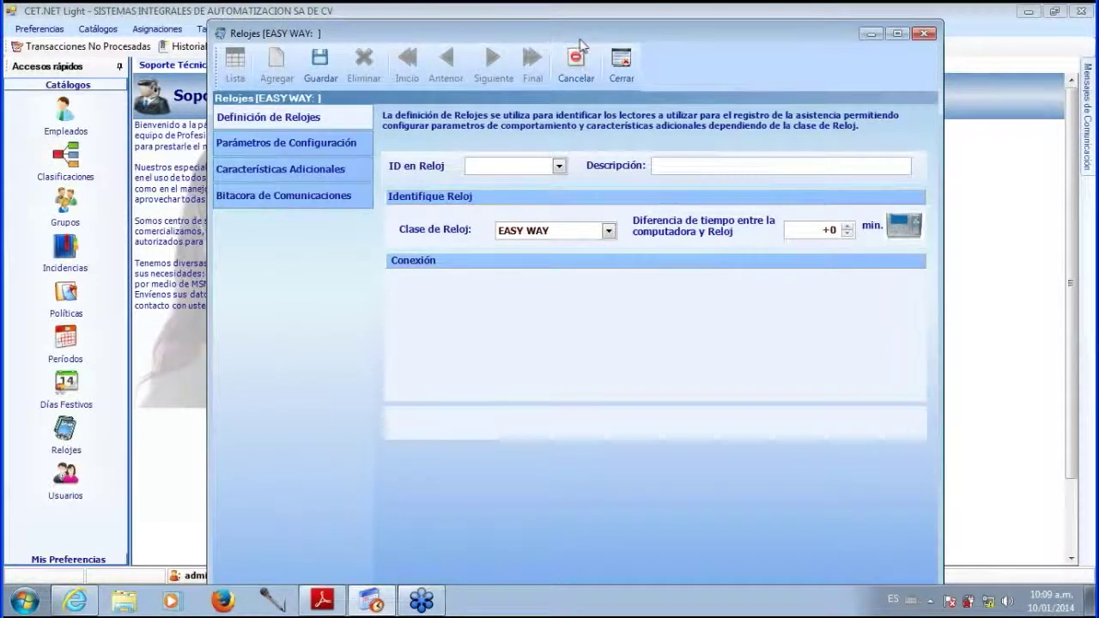
drag(576, 36, 550, 32)
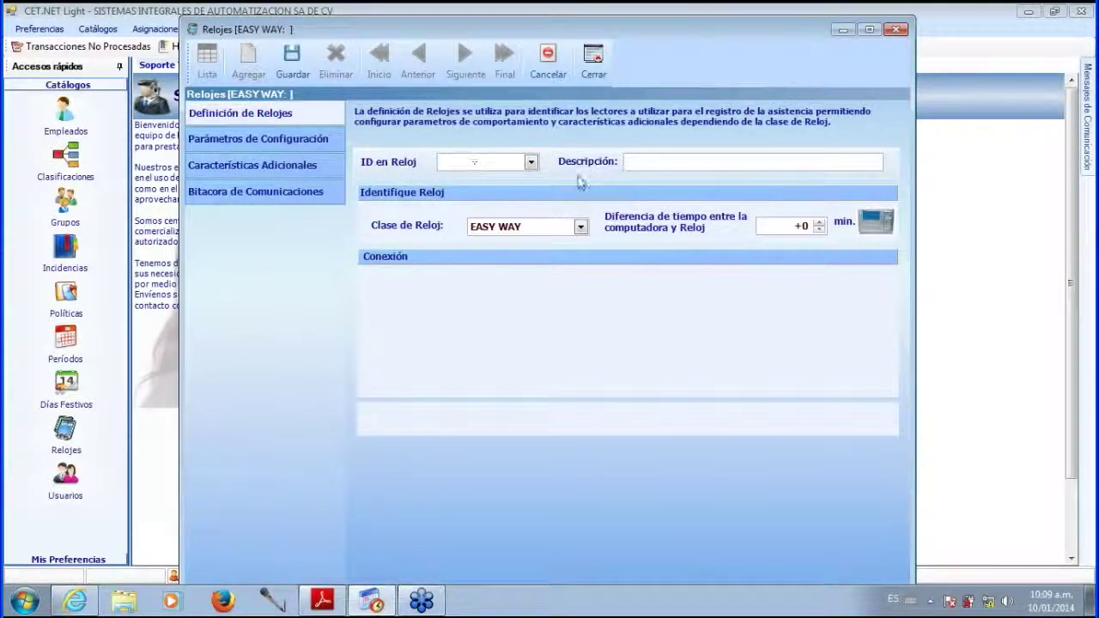
click(530, 164)
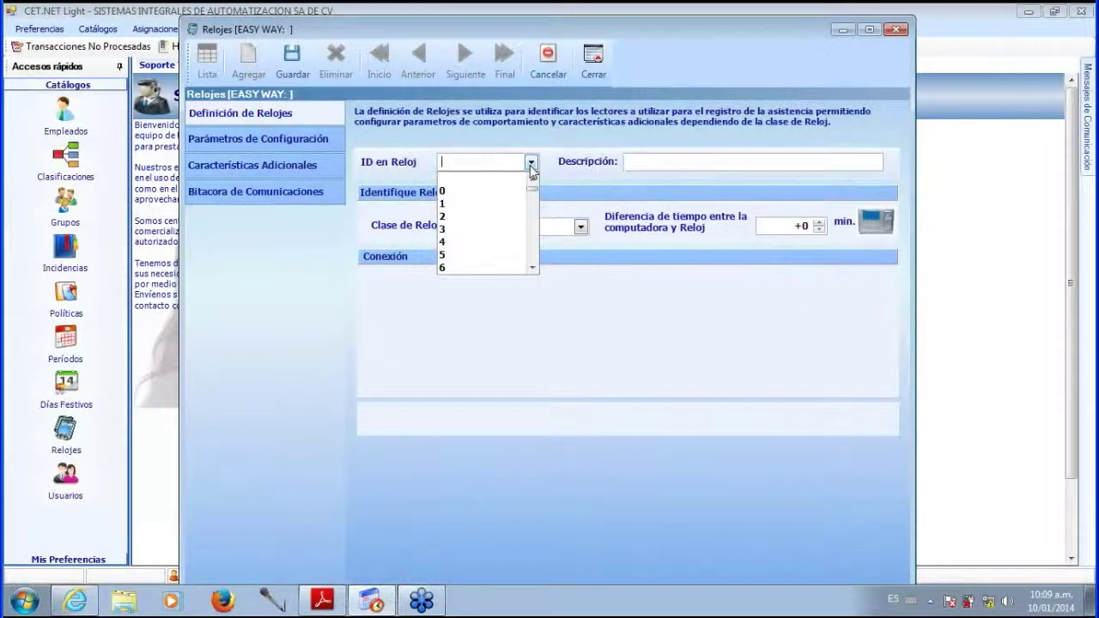
click(532, 164)
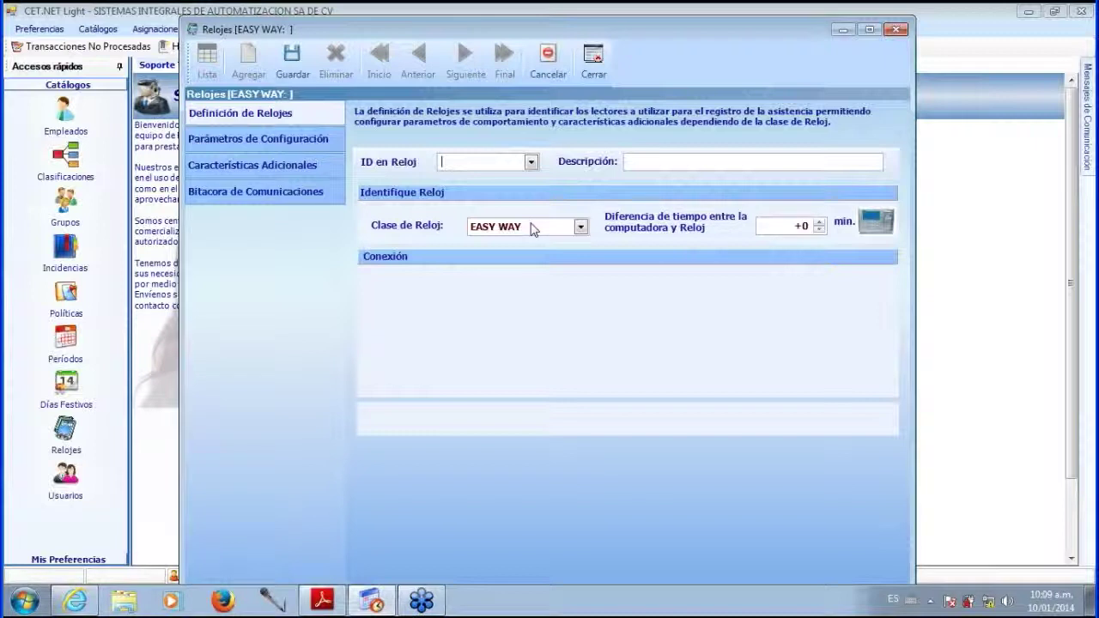
click(582, 227)
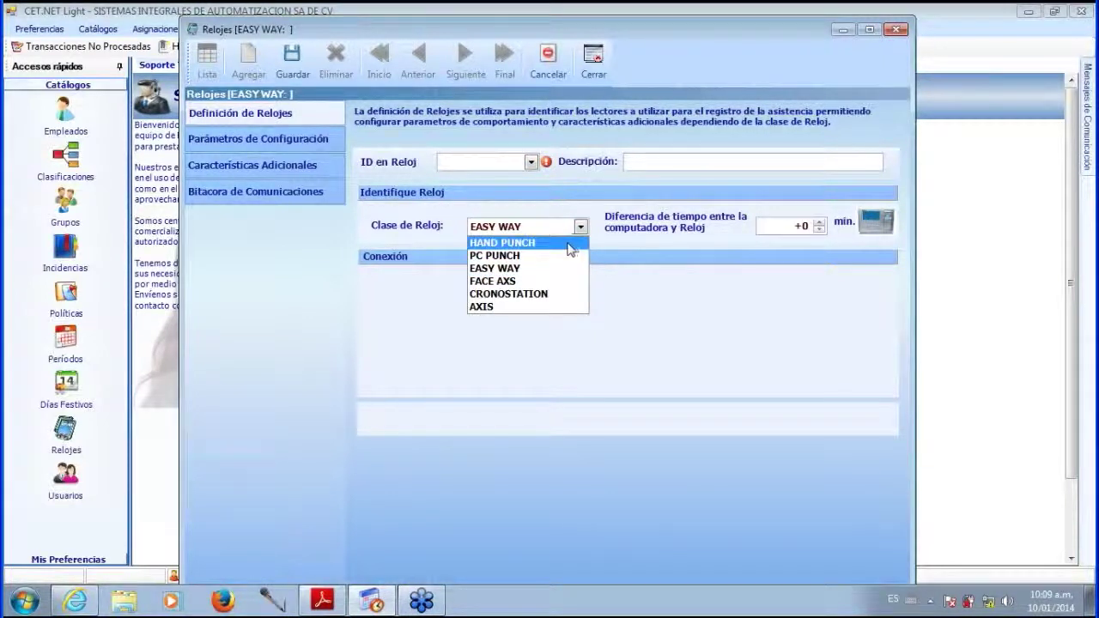
click(527, 285)
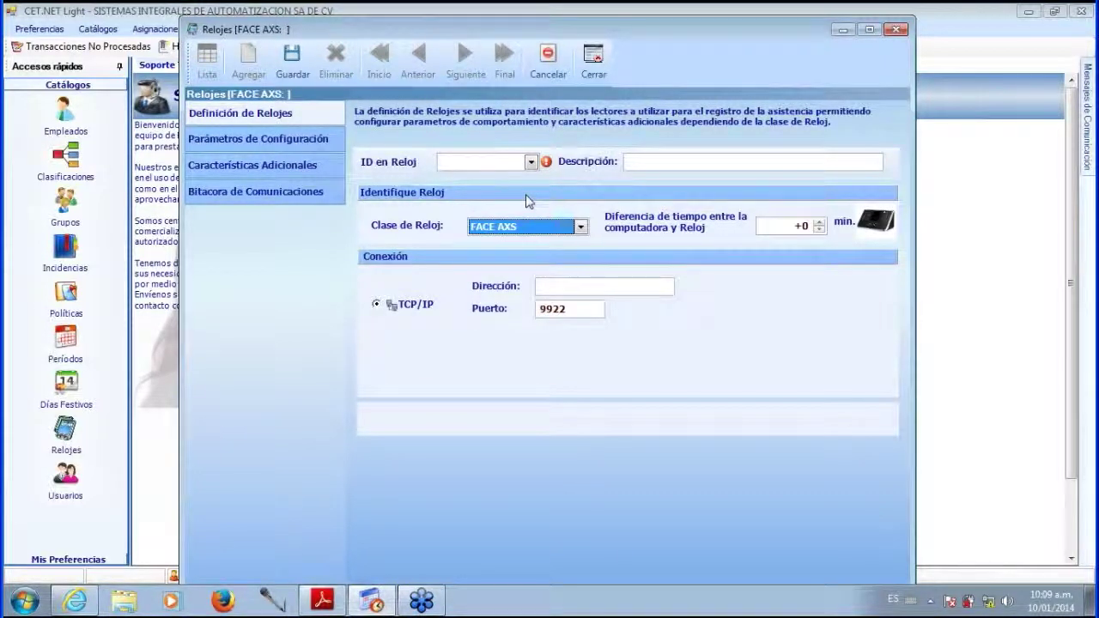
click(502, 163)
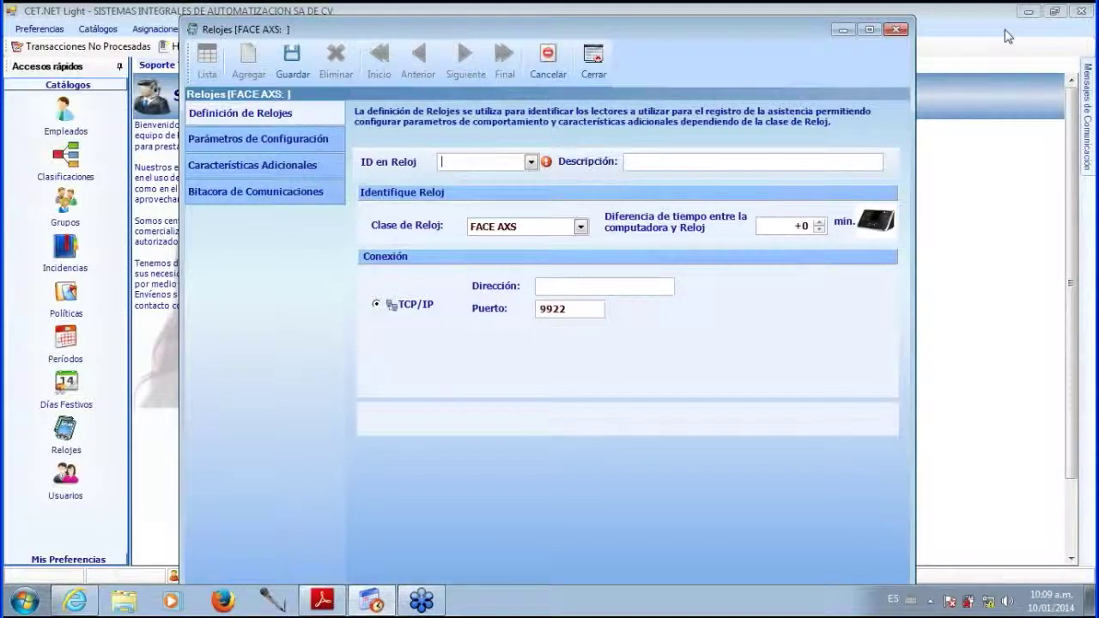
click(1081, 44)
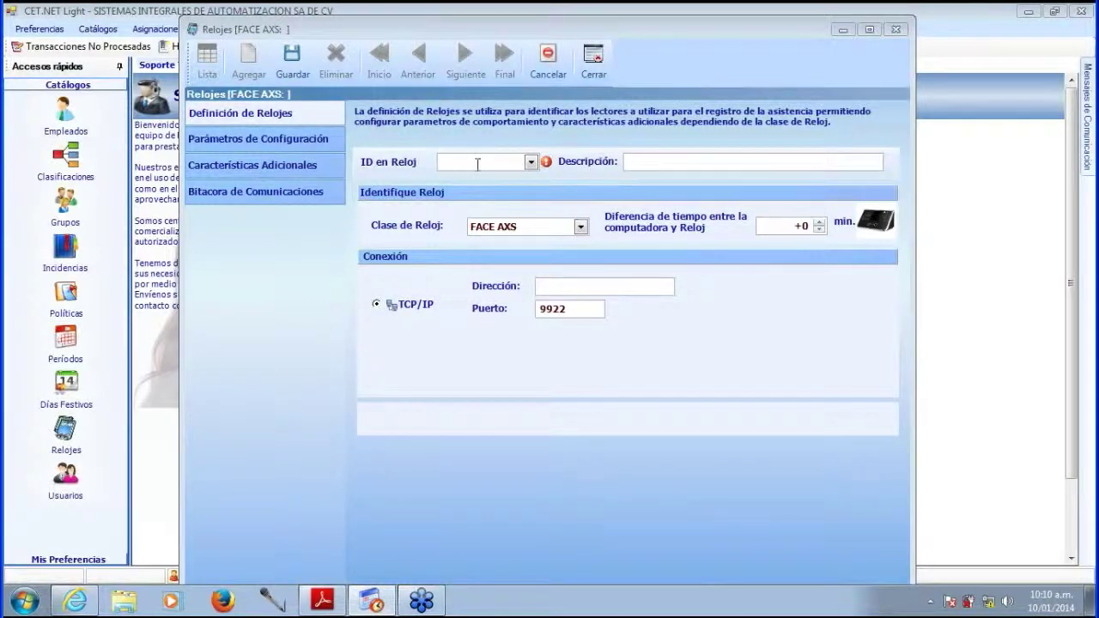
click(508, 161)
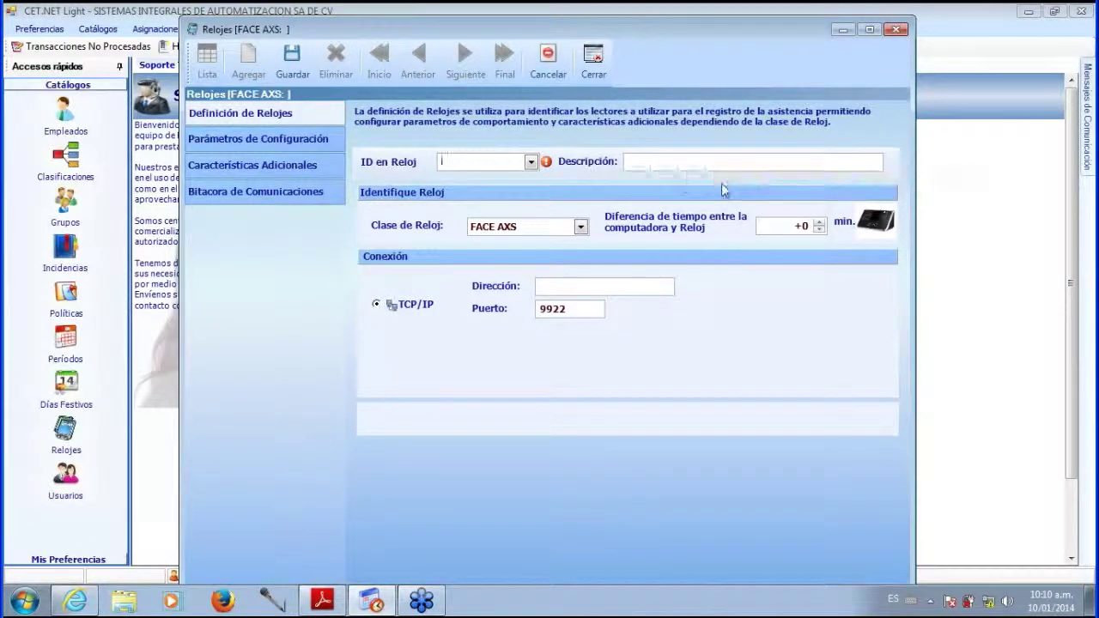
click(923, 168)
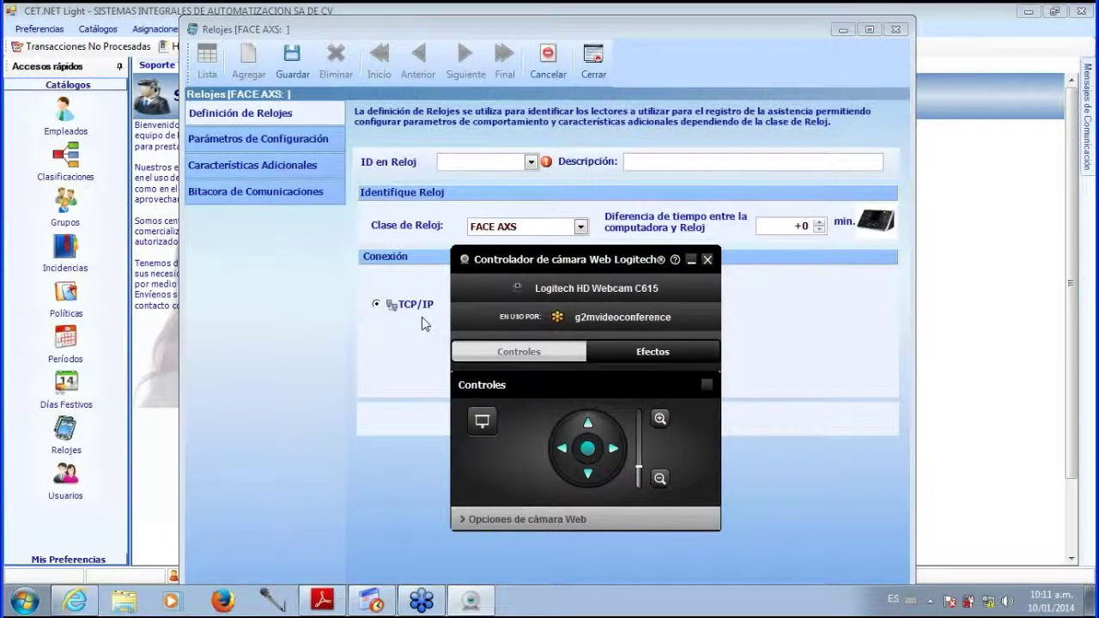
Zoom in the Logitech HD Webcam C615 image in the webcam controller and minimize the controller to return to the clock form.
click(666, 421)
click(665, 420)
click(666, 421)
click(707, 258)
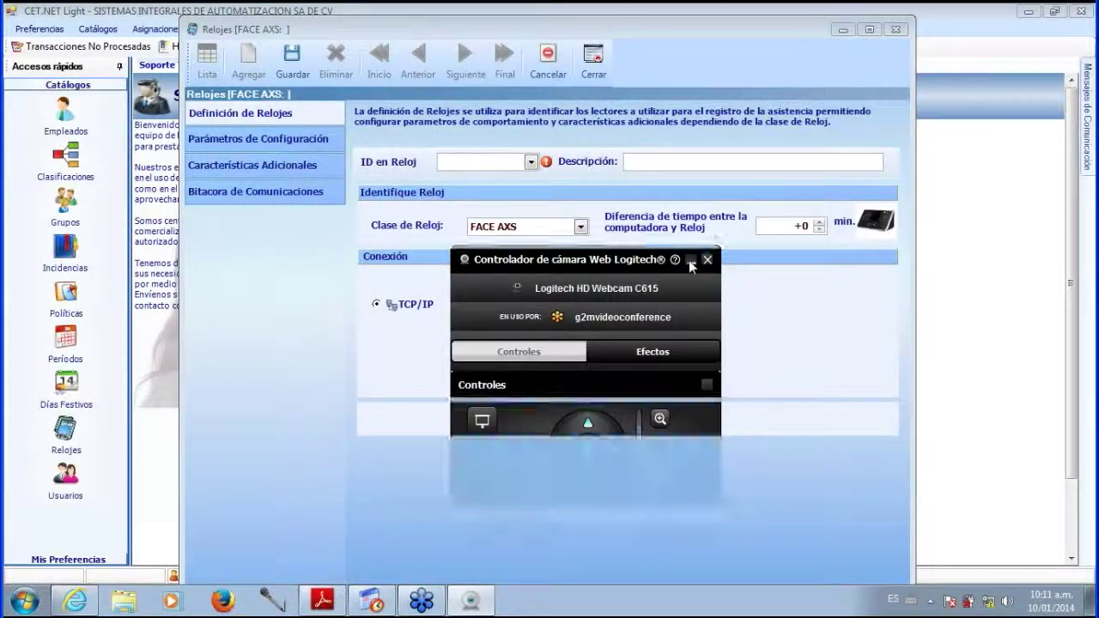
click(449, 158)
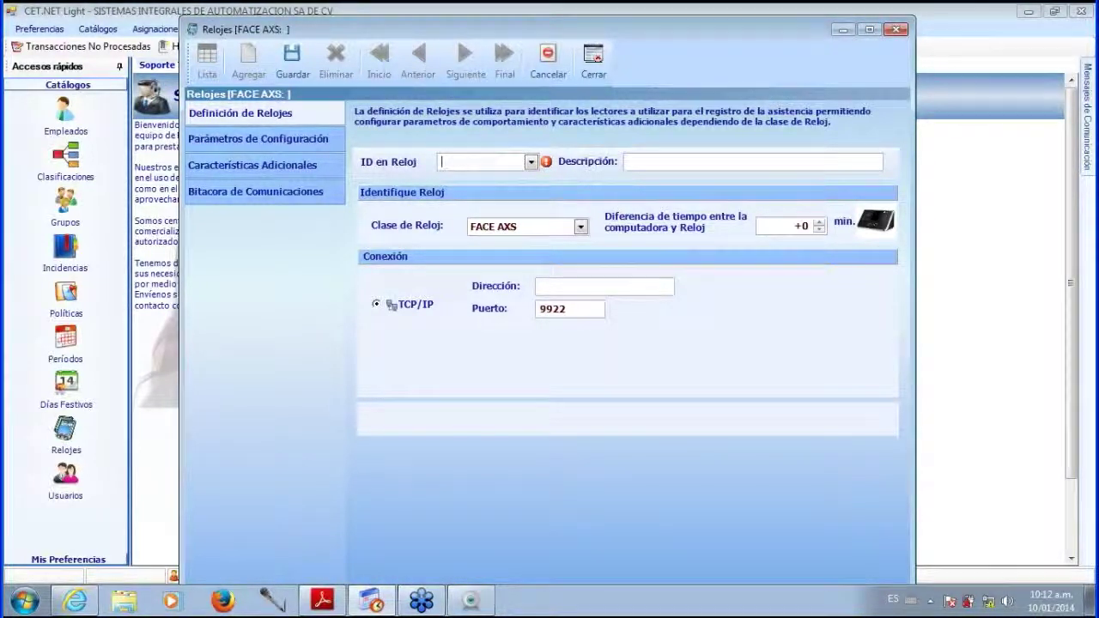
click(471, 603)
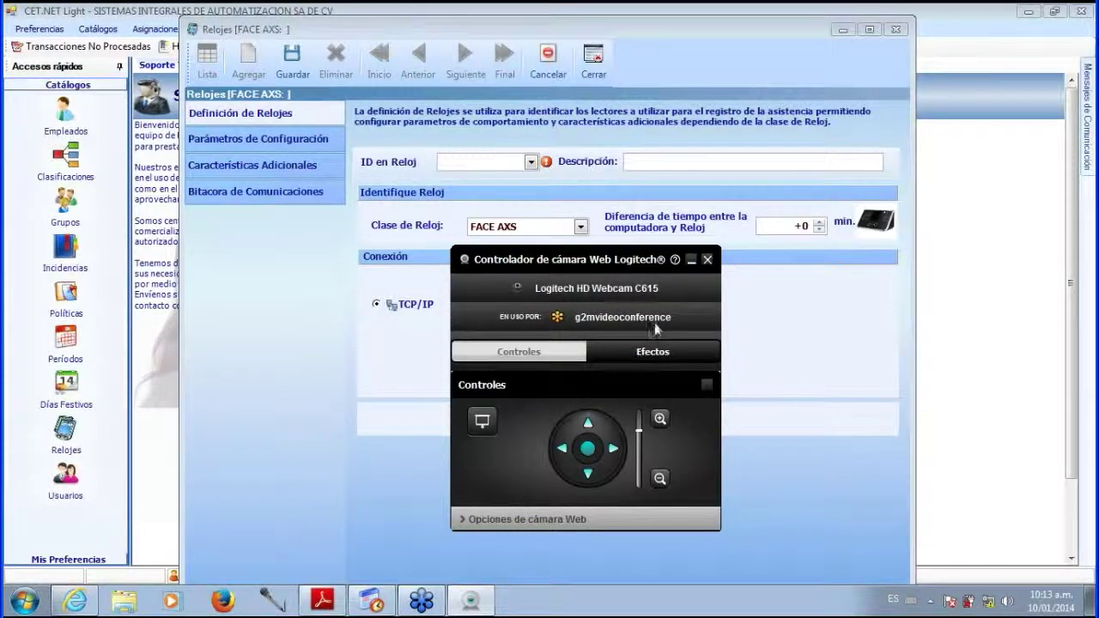
click(689, 258)
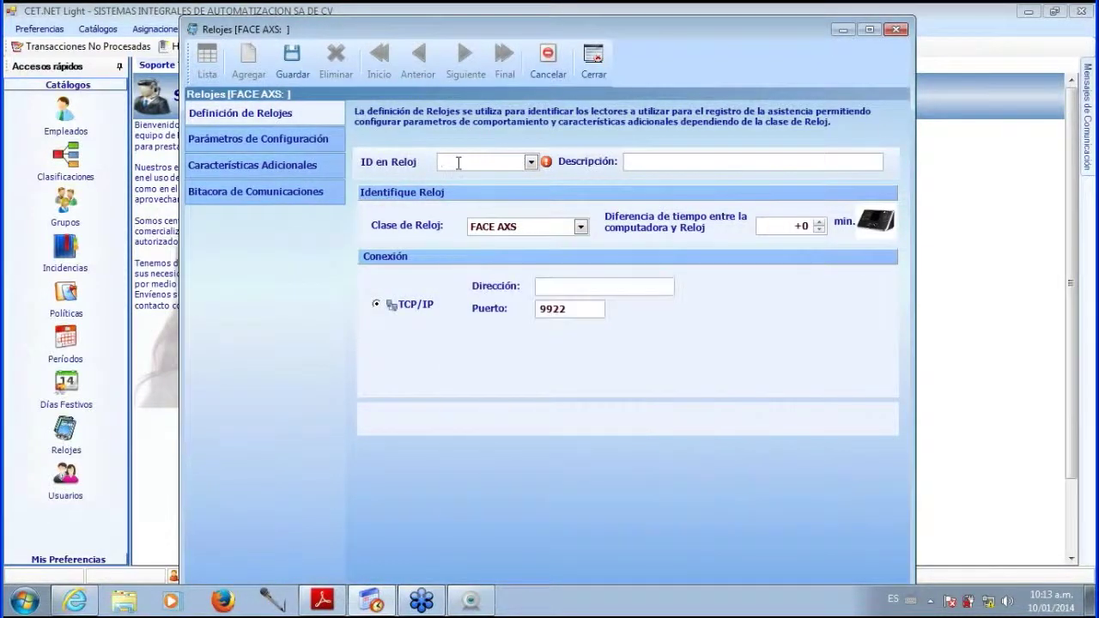
Enter 067 as the new clock's ID and Face Axs as its description.
click(449, 162)
text(067)
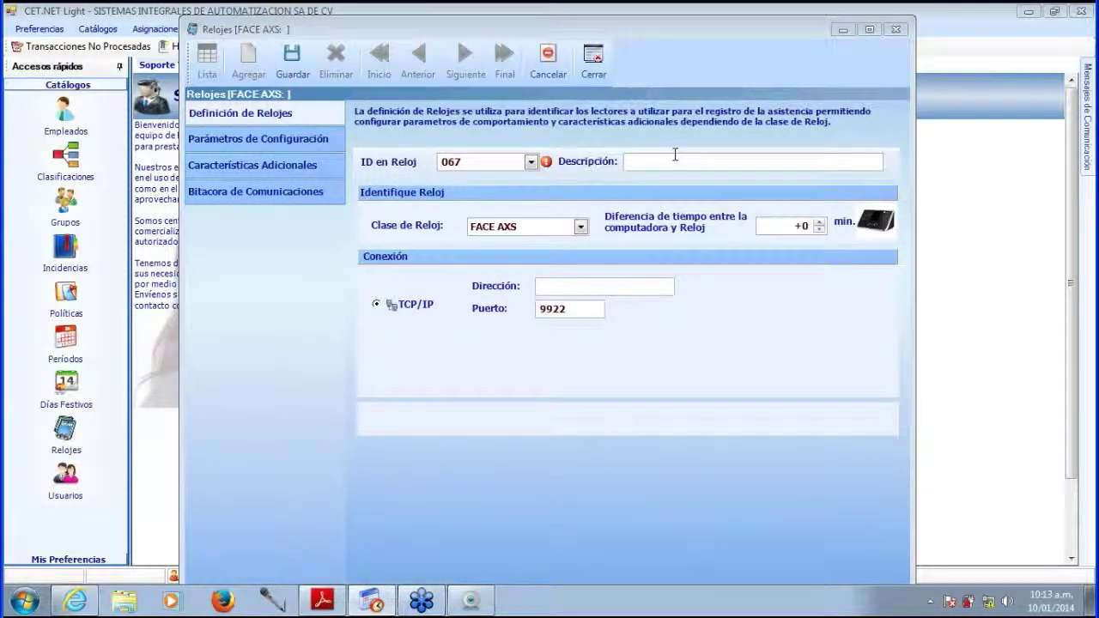
click(637, 162)
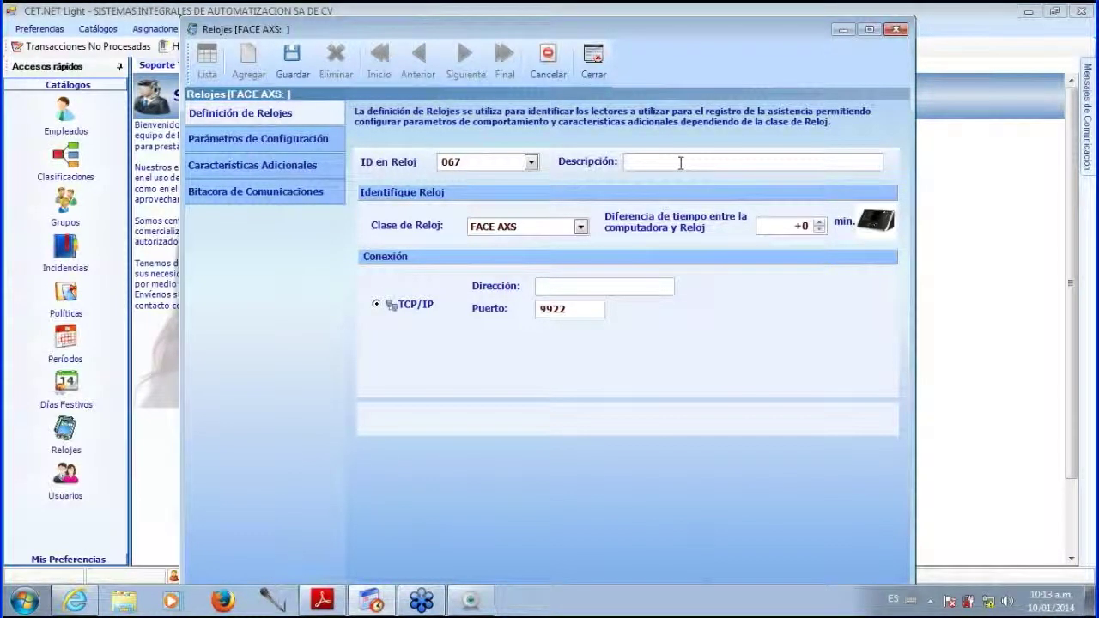
text(Fa)
text(ce Axs)
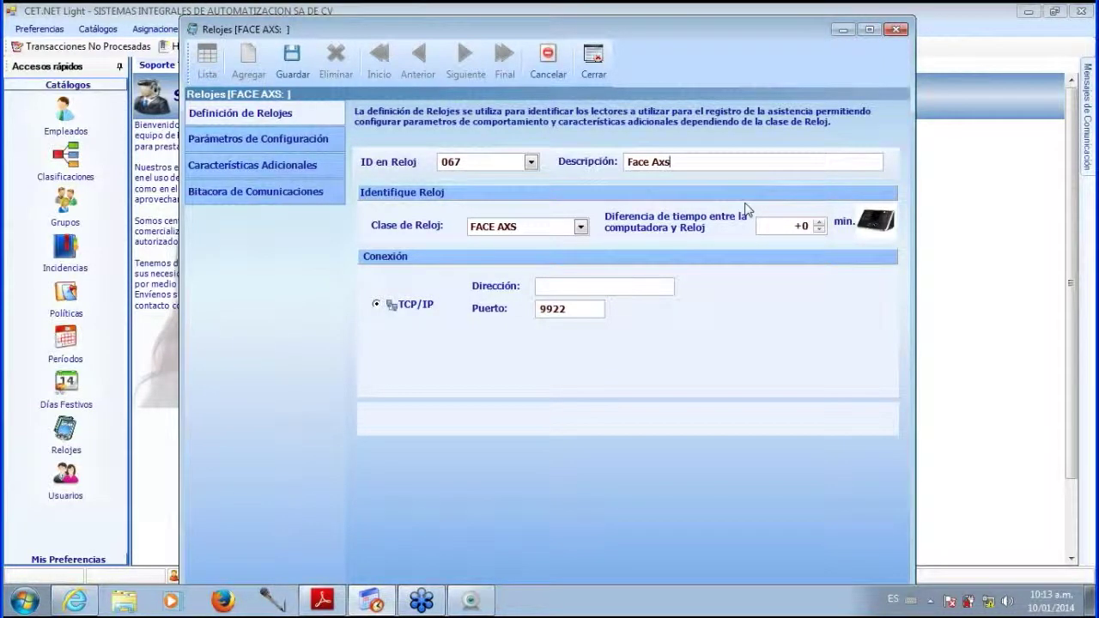
Try shifting the time difference between computer and clock to +1 minute and return it to +0.
click(819, 223)
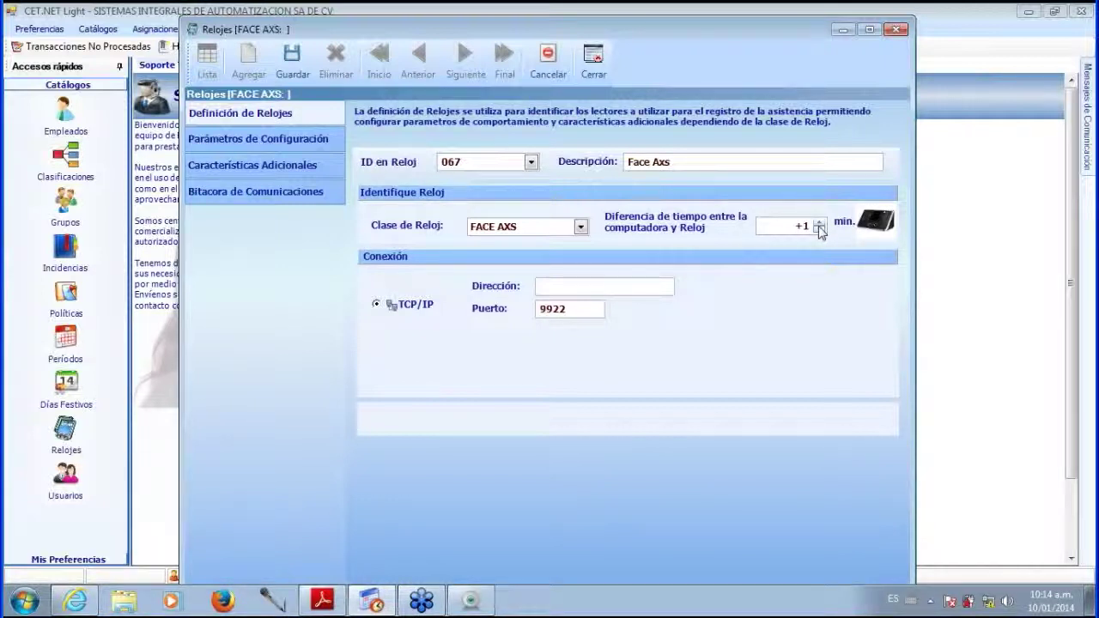
click(820, 230)
click(820, 229)
click(819, 222)
Set the clock's TCP/IP address to 192.168.0.91 and save the clock definition.
click(645, 287)
click(1042, 37)
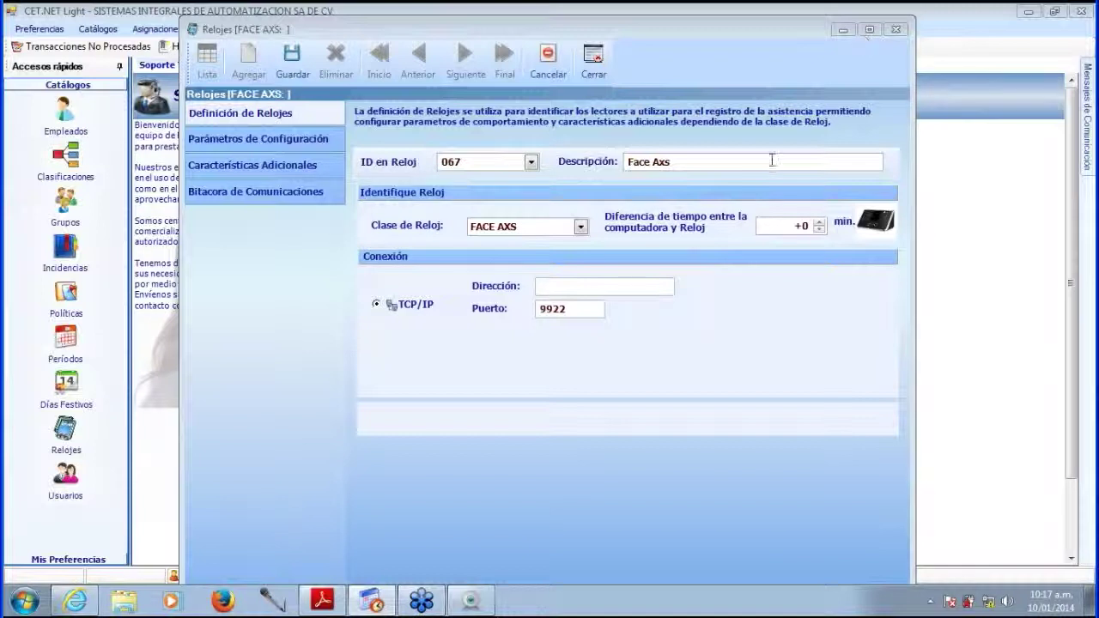
click(586, 285)
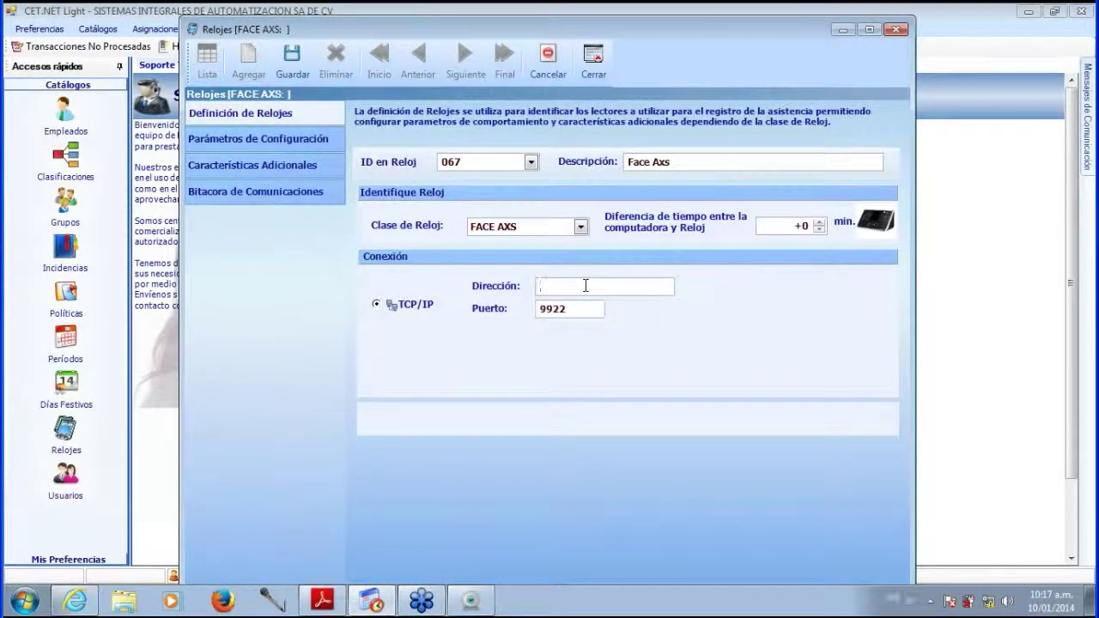
text(192.168.0.91)
click(585, 316)
drag(439, 31, 467, 28)
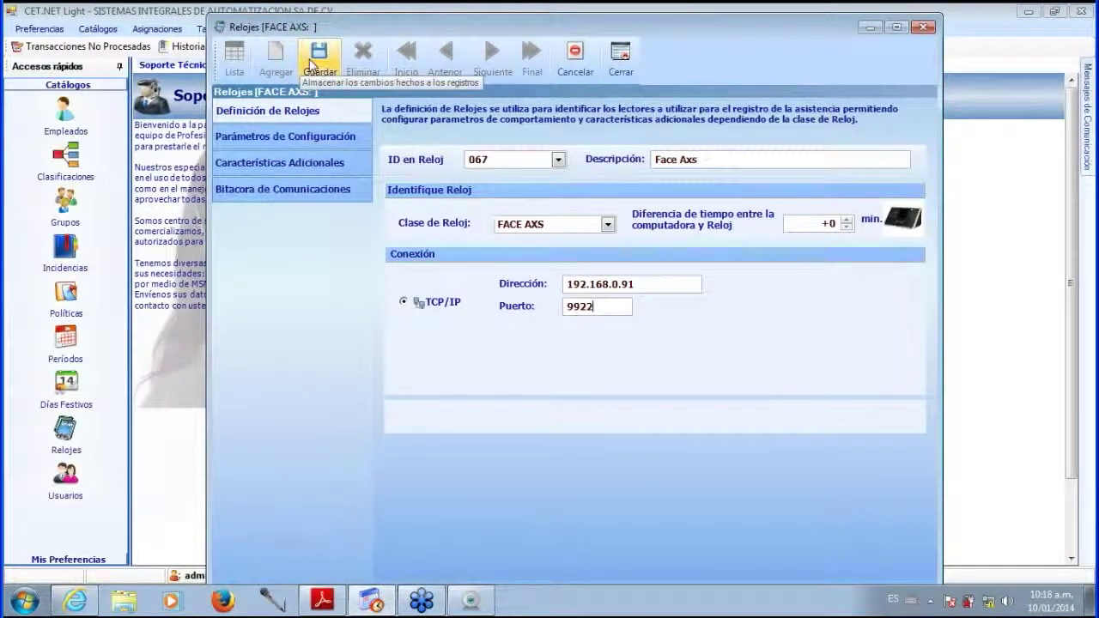
click(312, 65)
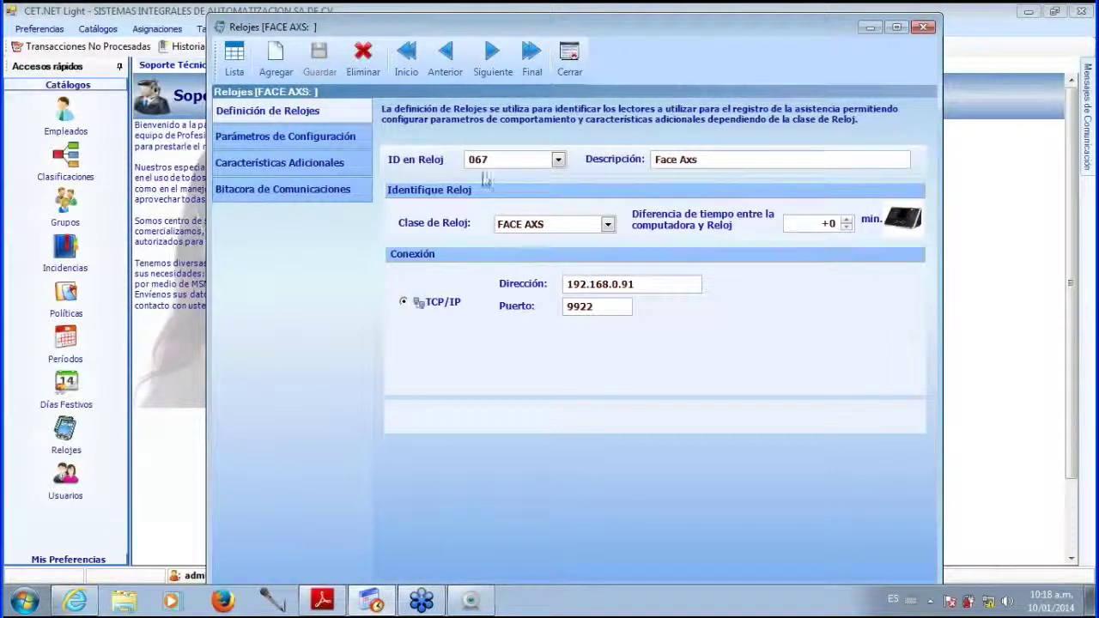
Open the clock's configuration parameters and toggle the summer time option off and on again.
click(316, 140)
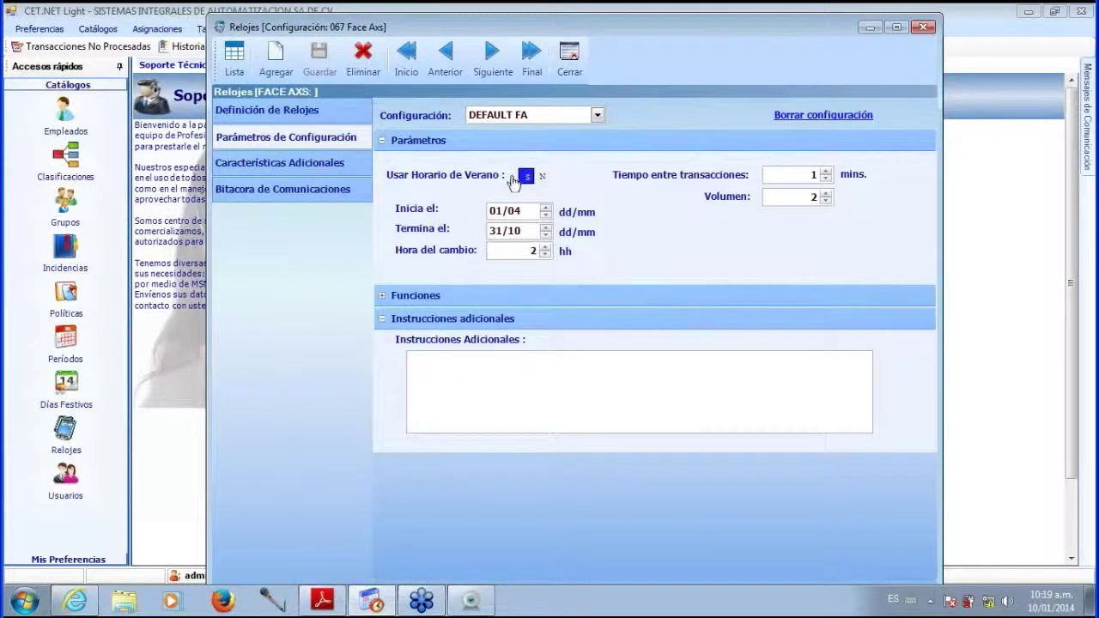
click(543, 177)
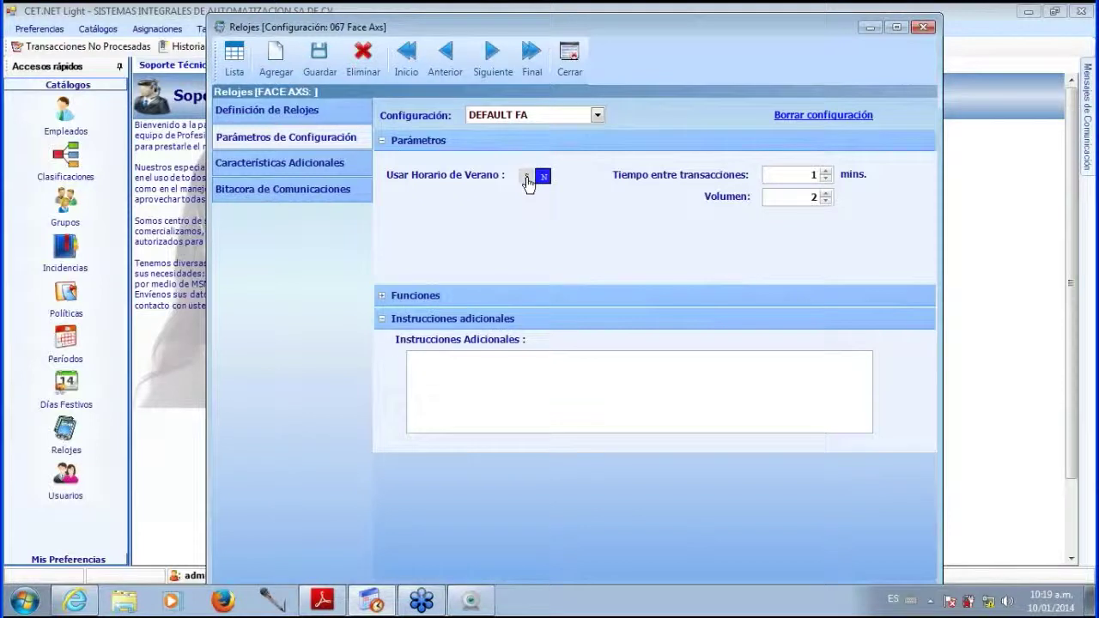
click(527, 178)
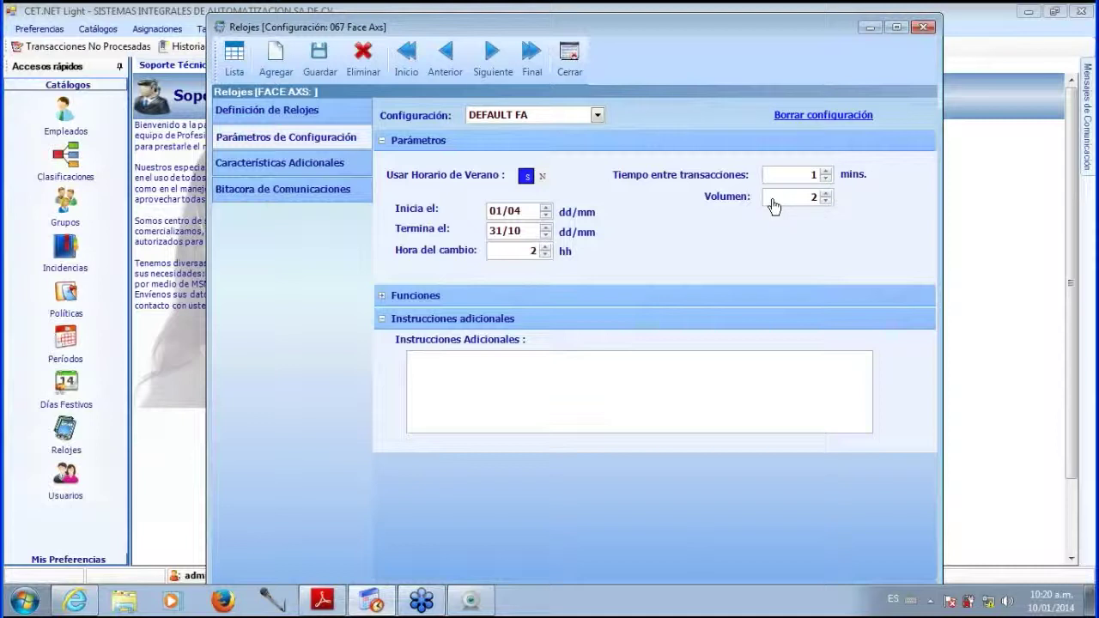
Try raising and lowering the clock's volume, returning it to 2.
click(826, 195)
click(827, 201)
click(827, 201)
click(828, 195)
click(827, 201)
Review the function settings and additional instructions of the DEFAULT FA configuration, collapsing the Funciones section when finished.
click(383, 297)
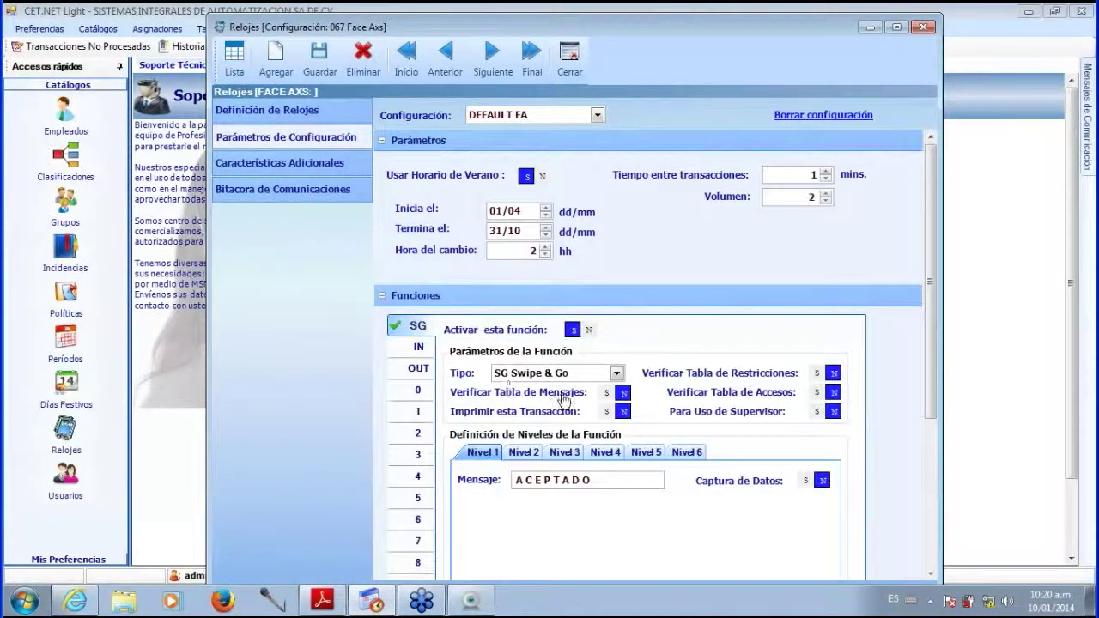
drag(931, 253, 932, 315)
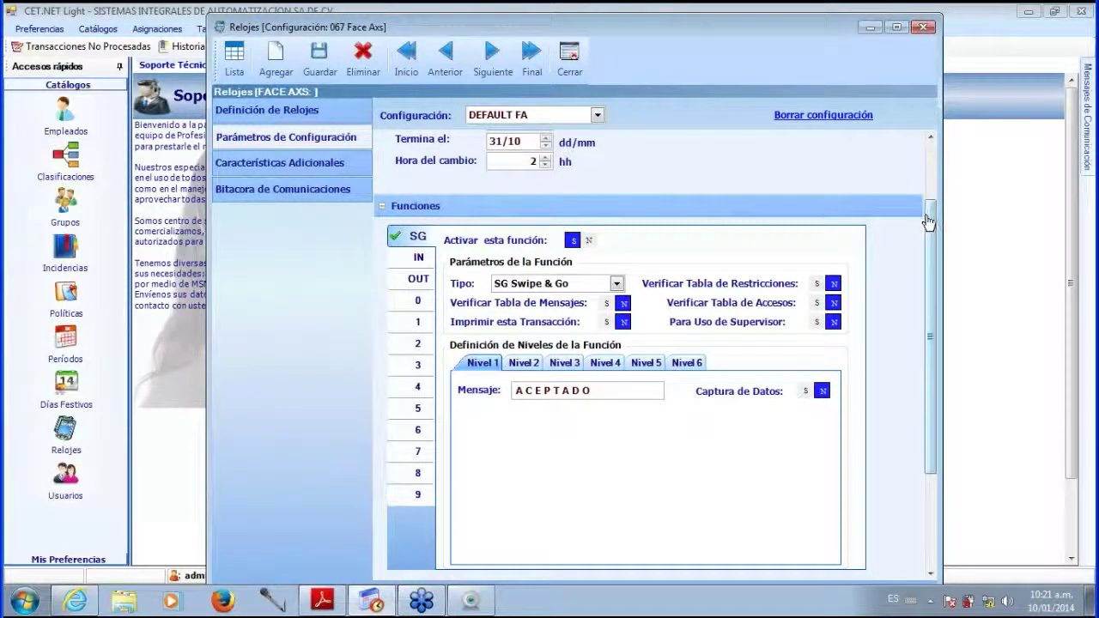
drag(932, 213, 932, 152)
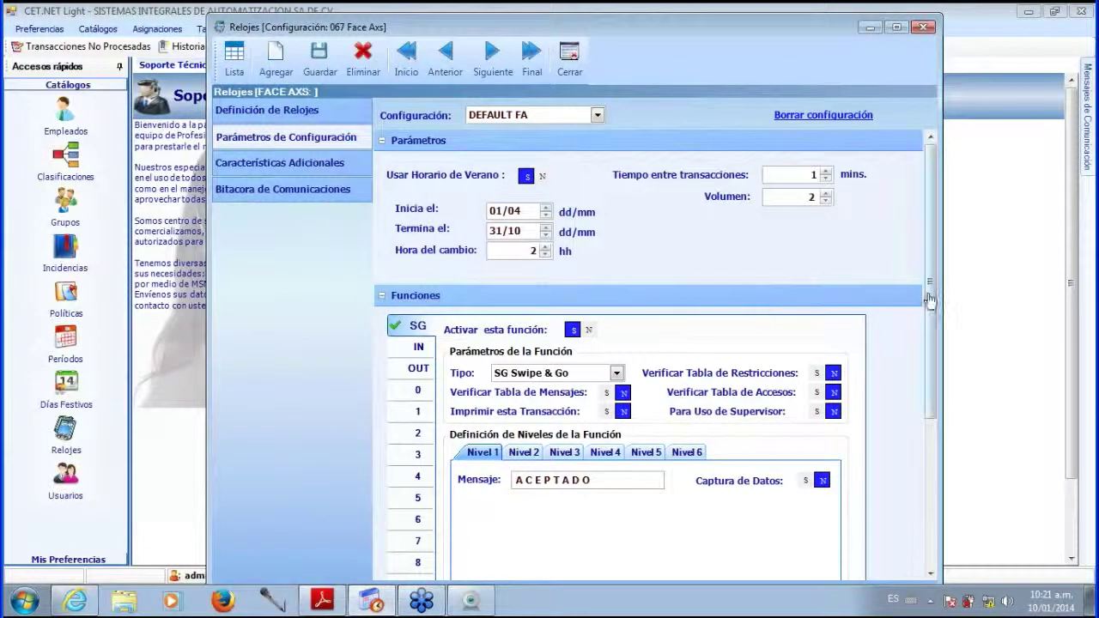
drag(932, 300, 930, 483)
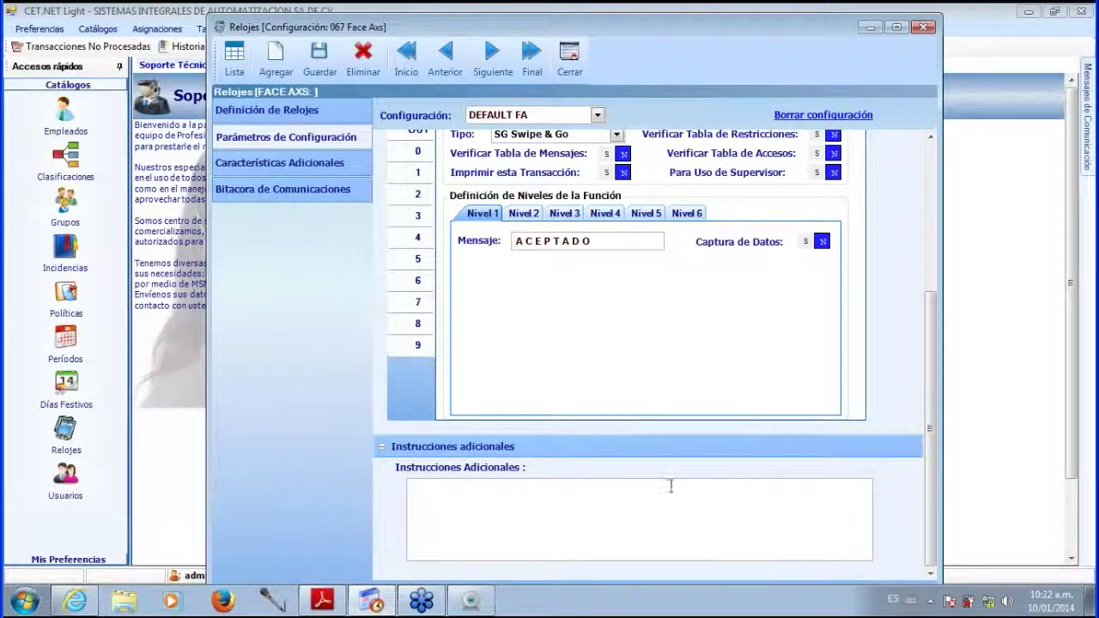
click(931, 176)
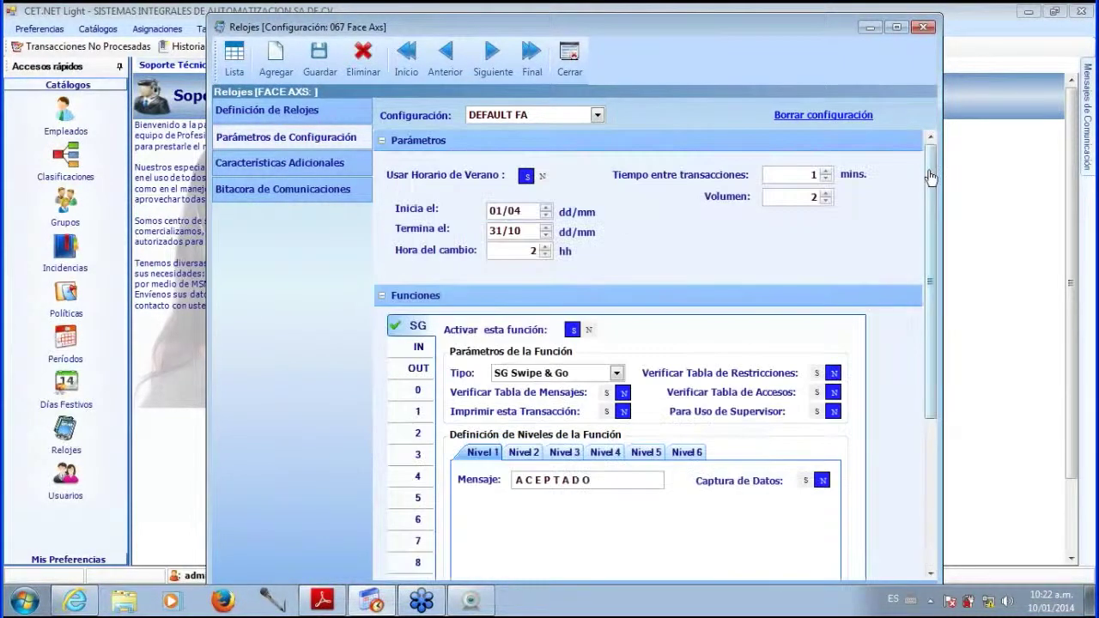
click(382, 295)
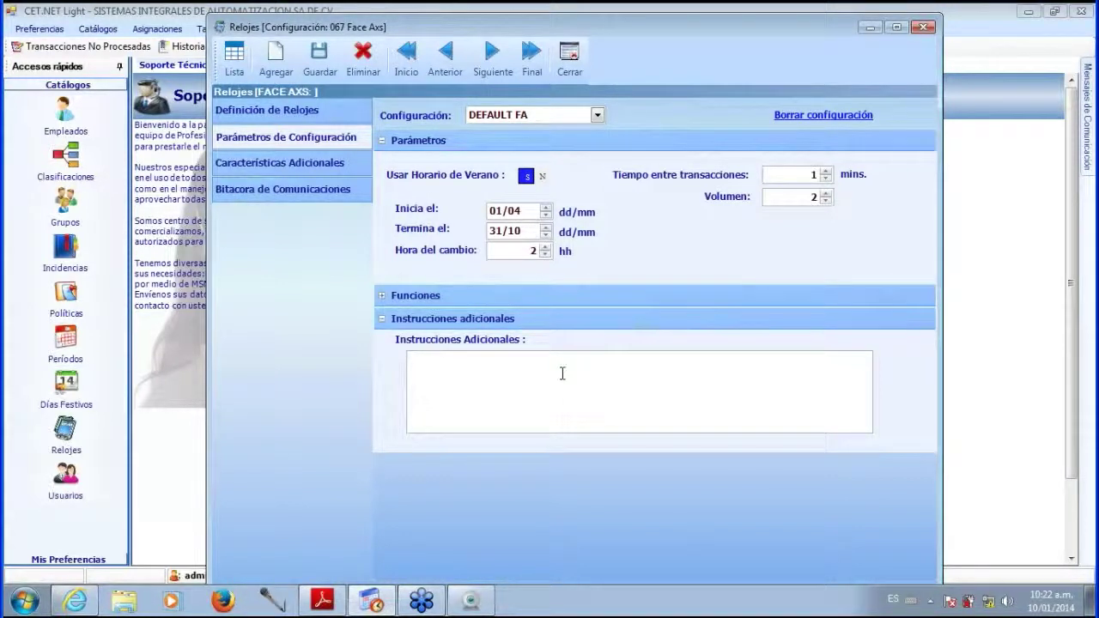
Go to the clock's Características Adicionales page, saving the changes to the configuration.
click(345, 164)
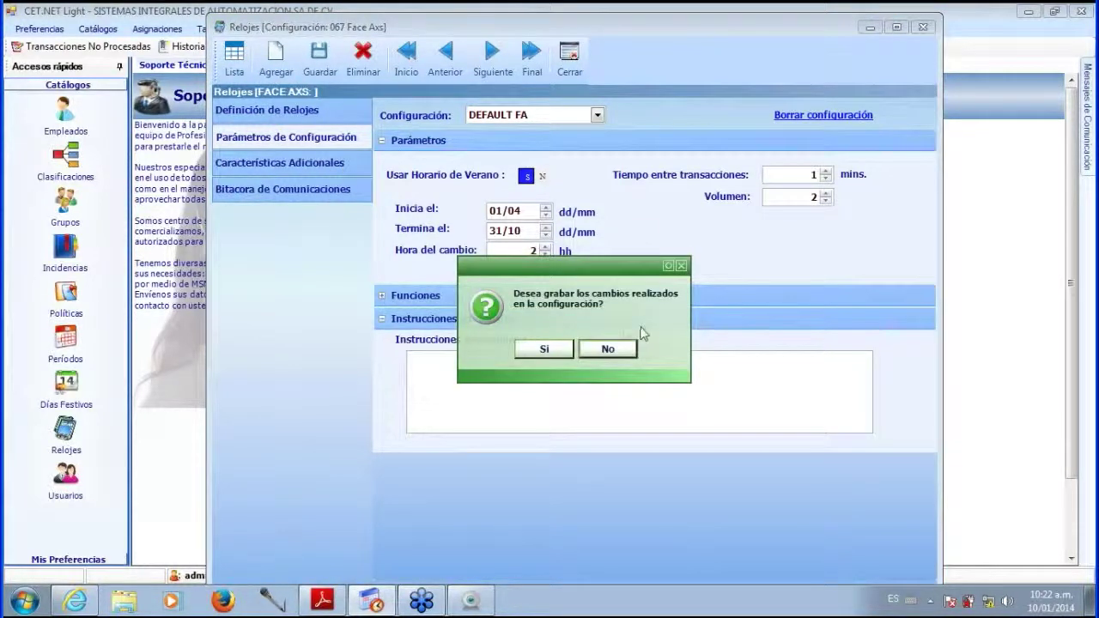
click(533, 348)
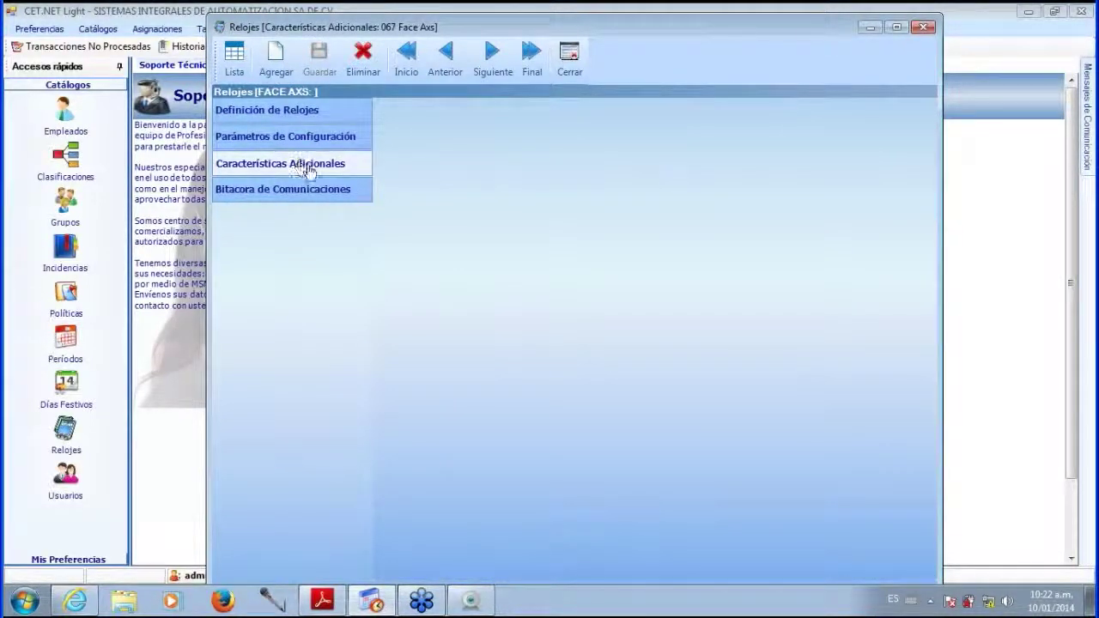
Check the communications log of the FACE AXS clock for available sessions and return to the clock's definition.
click(364, 191)
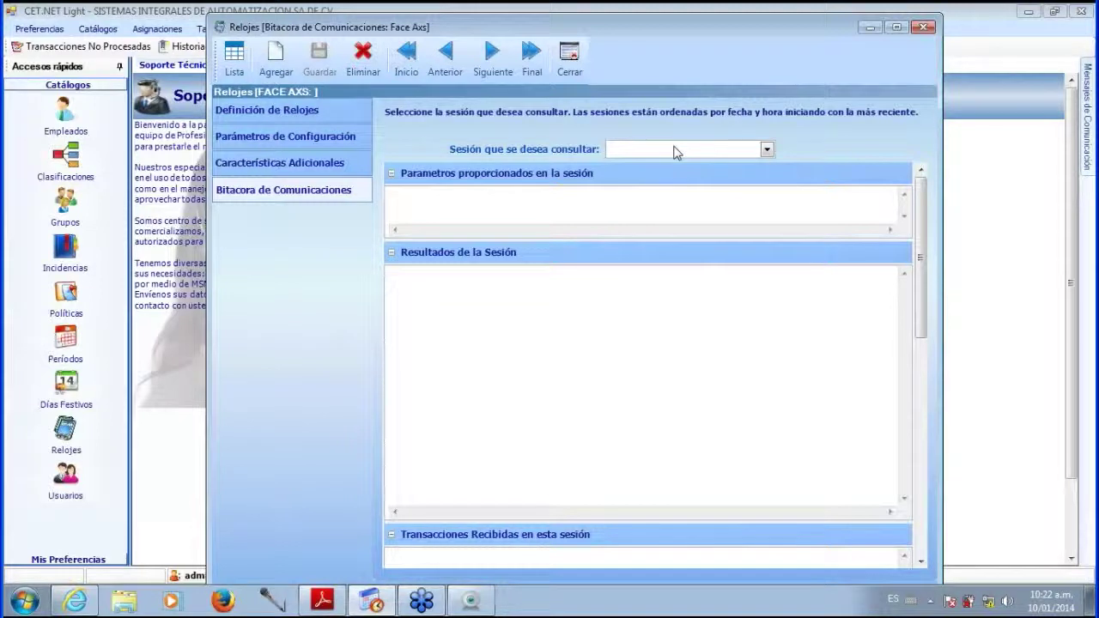
click(755, 150)
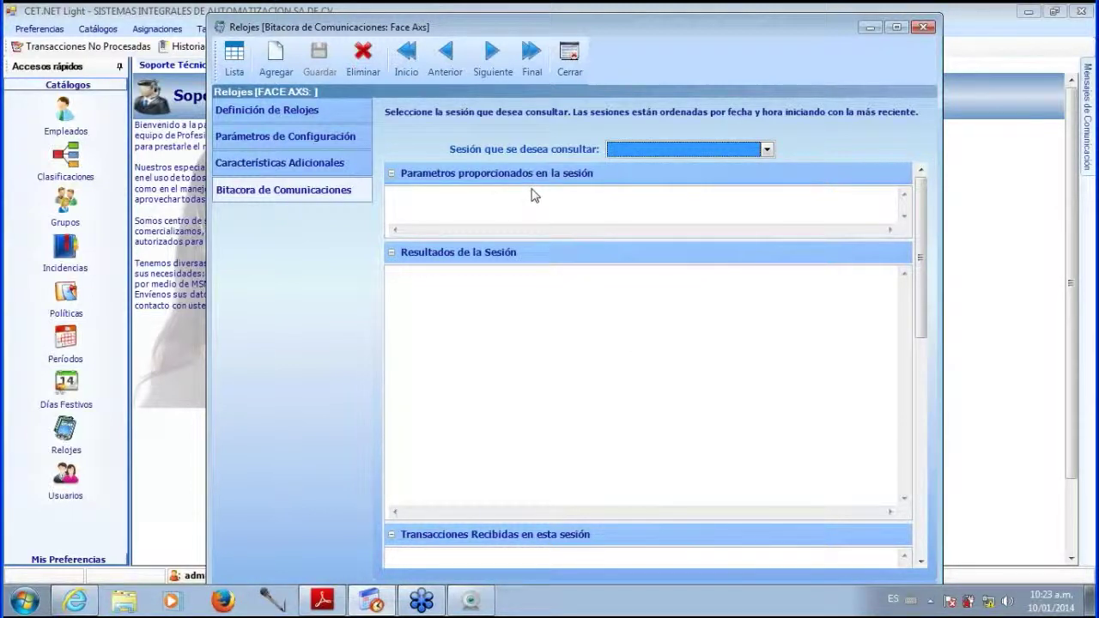
click(308, 113)
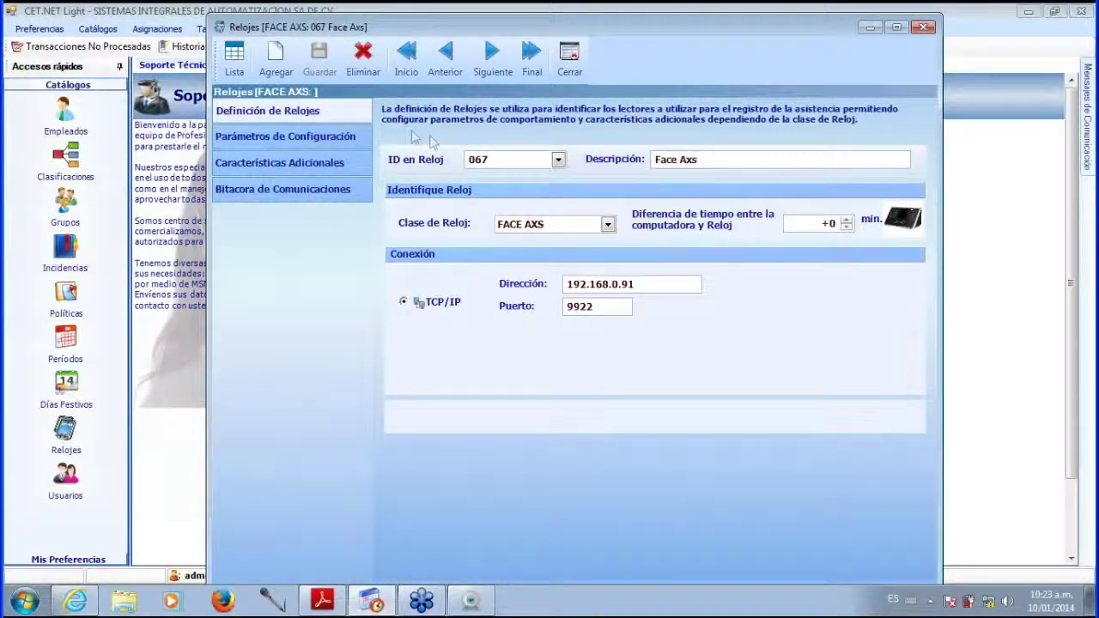
Return to the list of clocks, select the 067 Face Axs entry and close the Relojes catalogue.
click(235, 69)
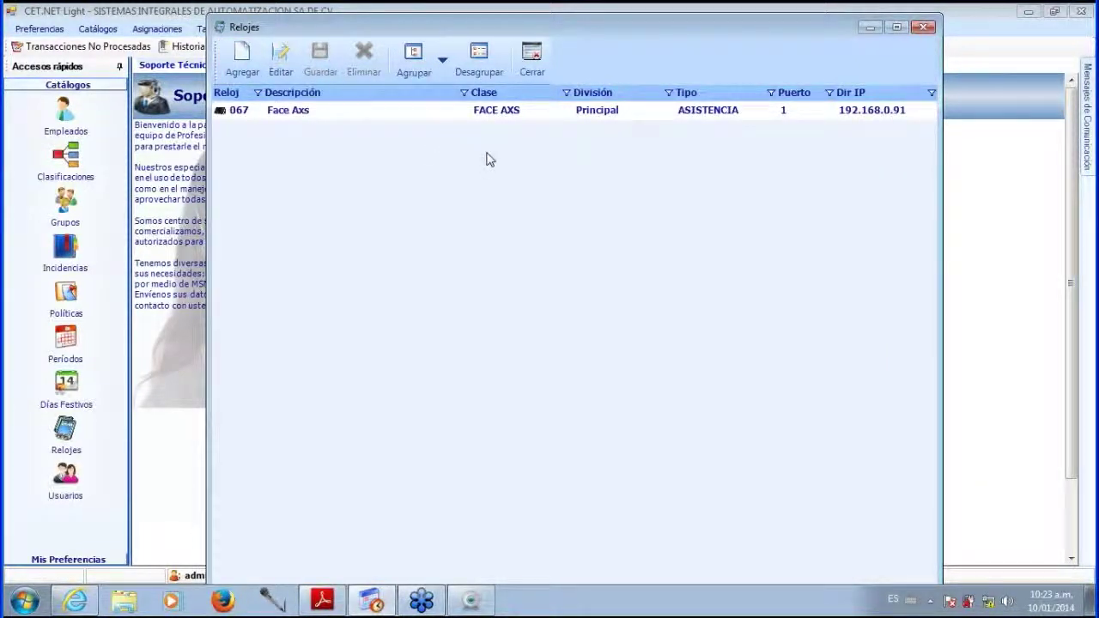
click(419, 116)
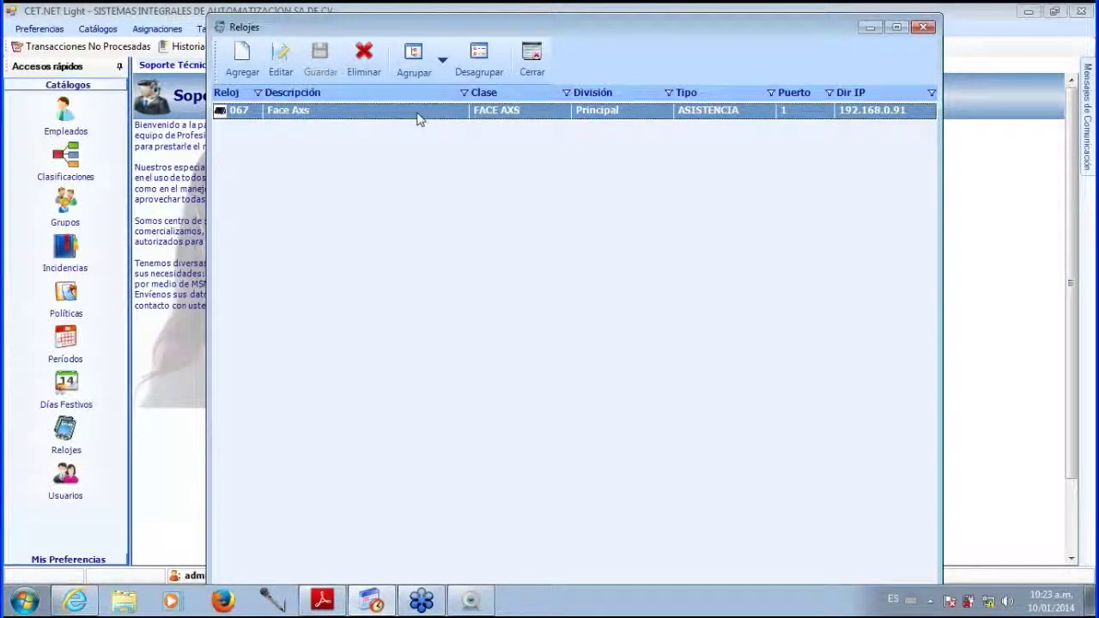
click(532, 60)
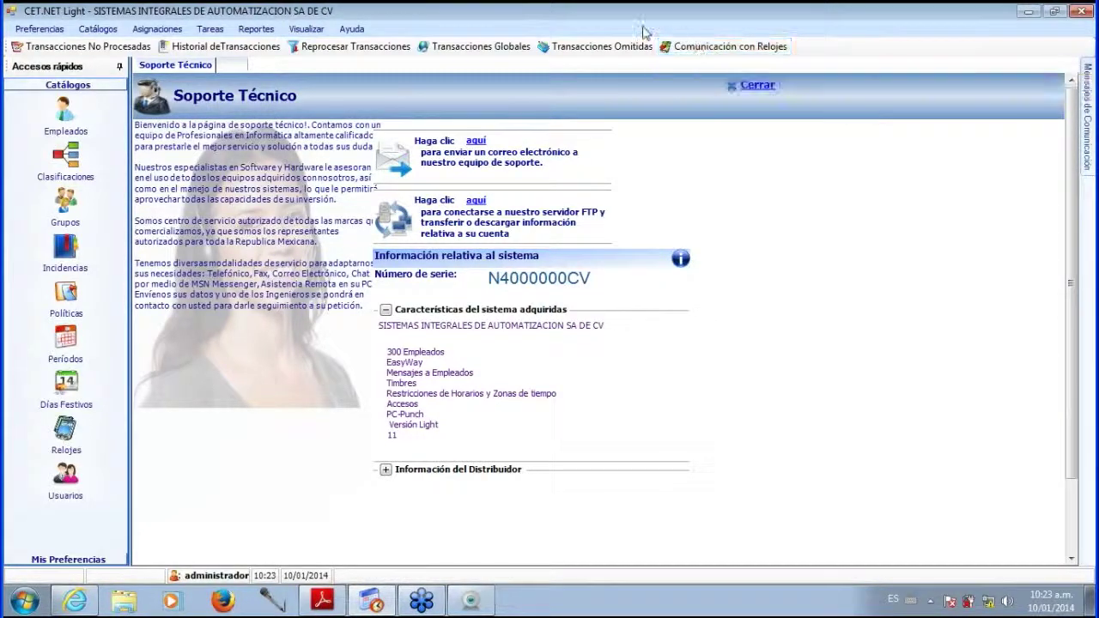
Start a Comunicación con Relojes session and reposition its window so that all its options fit on screen.
click(213, 31)
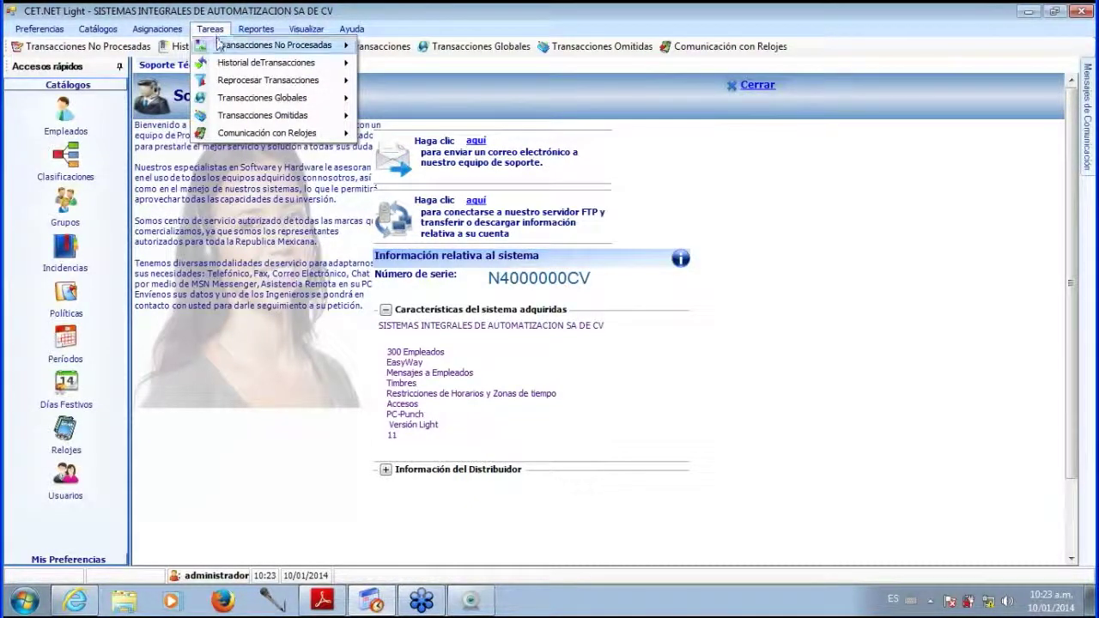
mouse_move(333, 137)
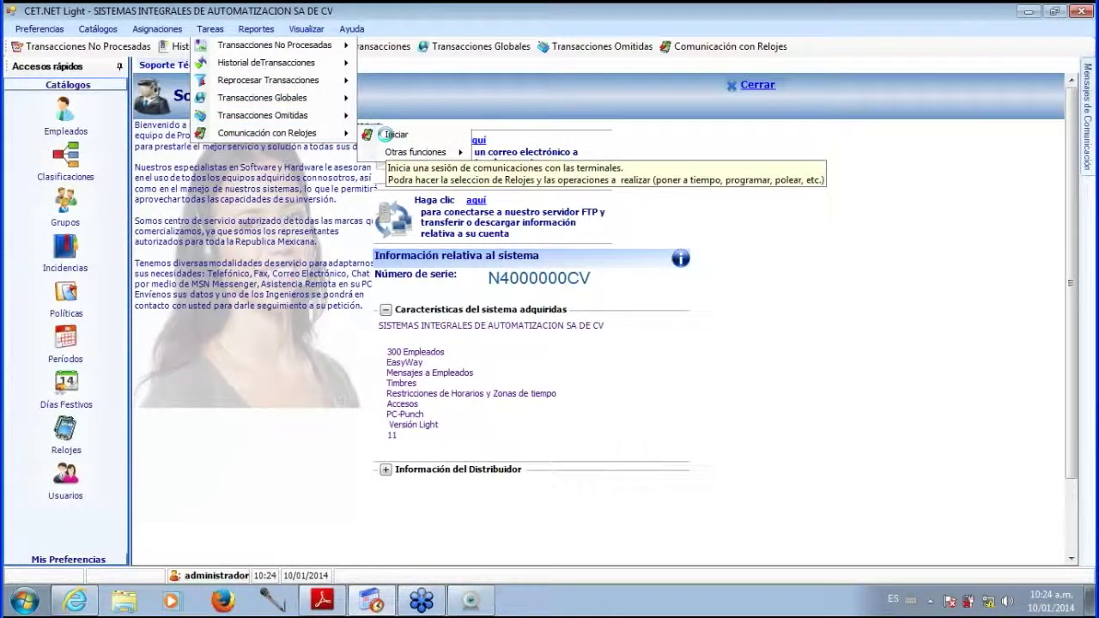
click(388, 135)
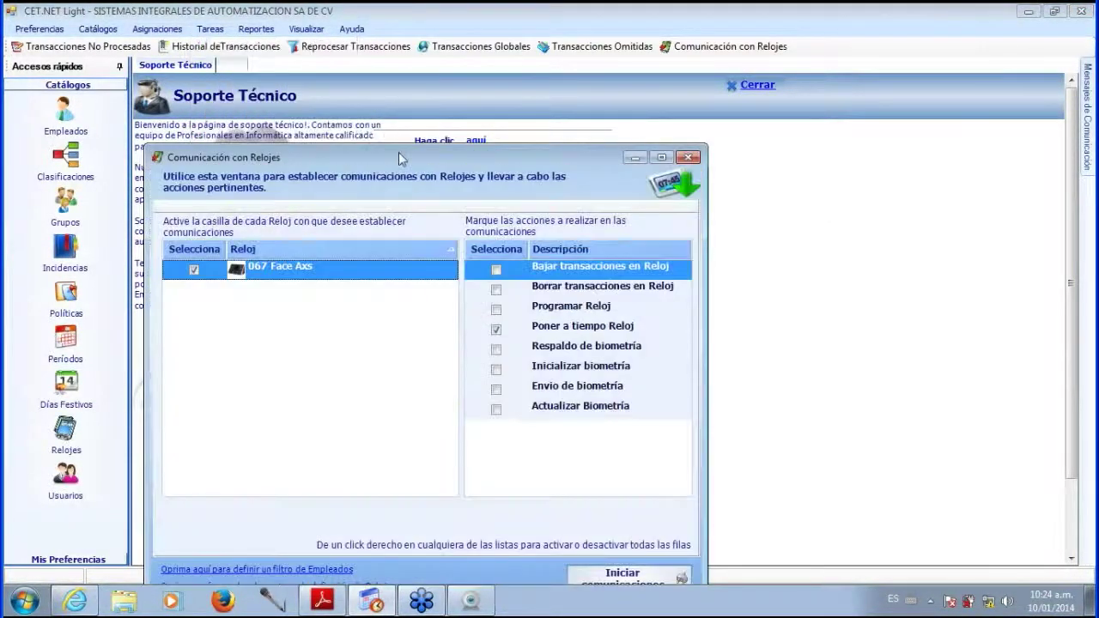
drag(401, 152, 489, 68)
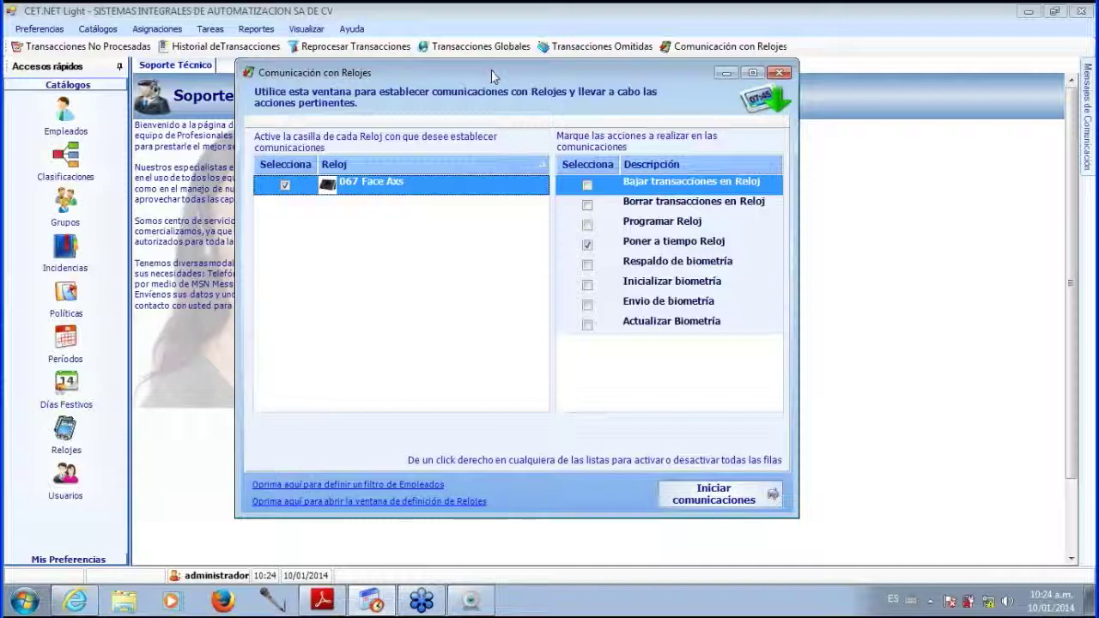
drag(492, 70, 498, 87)
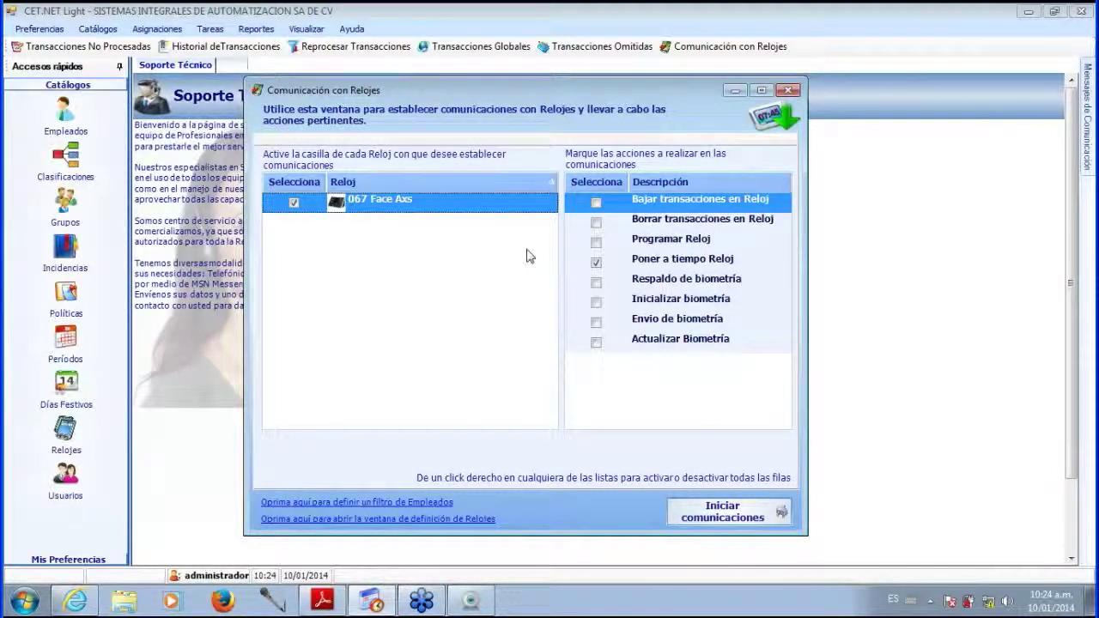
Clear the Poner a tiempo Reloj action and try marking and clearing Bajar transacciones en Reloj and Borrar transacciones en Reloj.
click(596, 263)
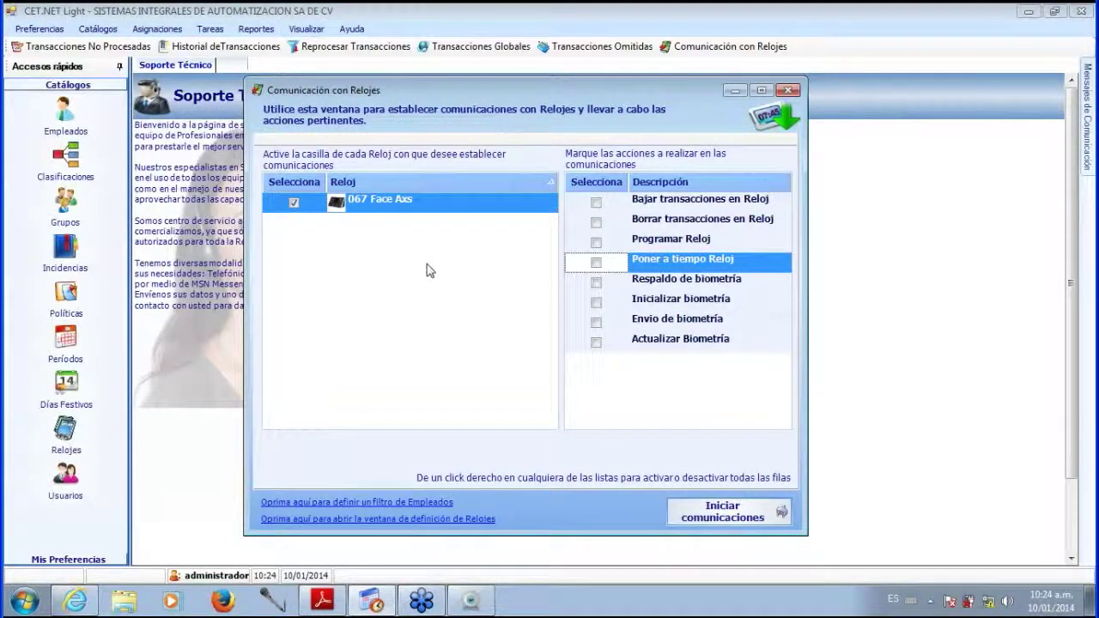
click(596, 204)
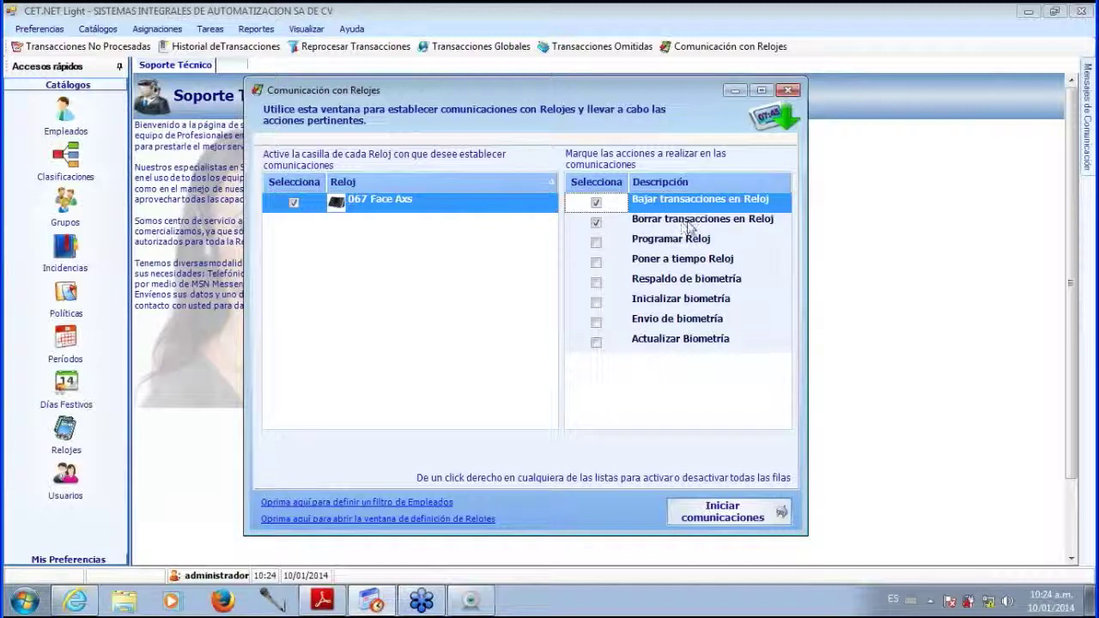
click(596, 203)
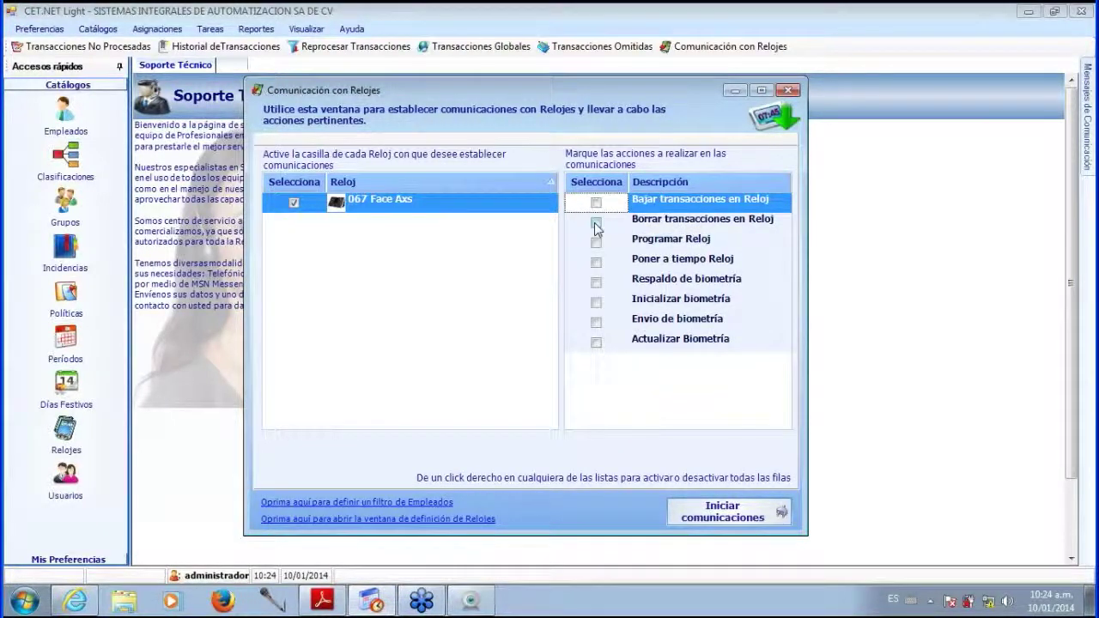
click(594, 203)
click(595, 224)
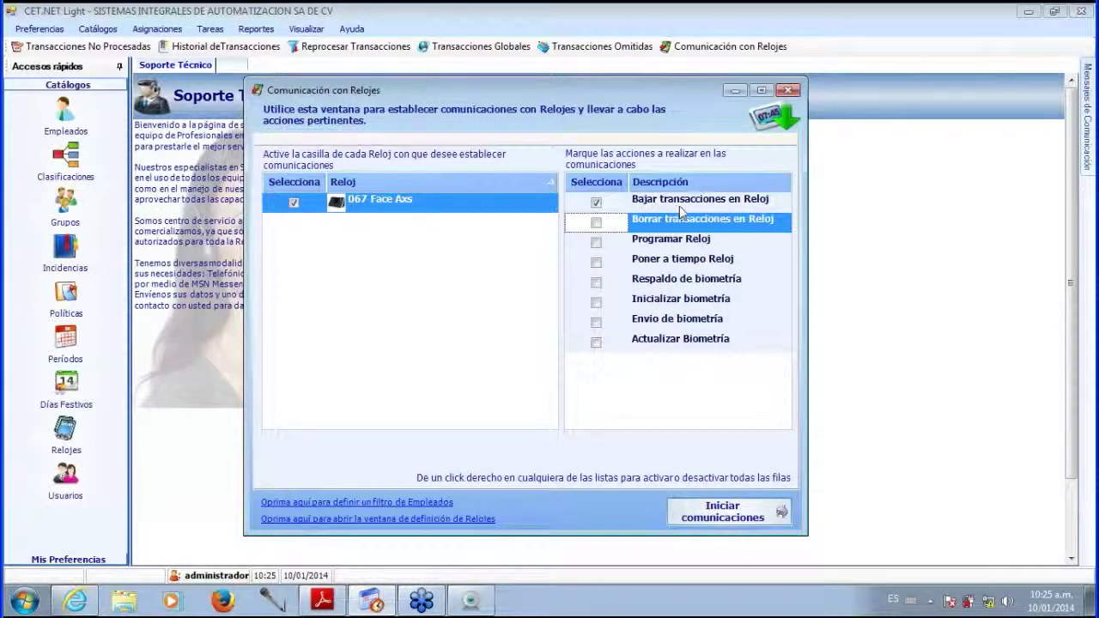
click(596, 223)
click(596, 203)
click(600, 206)
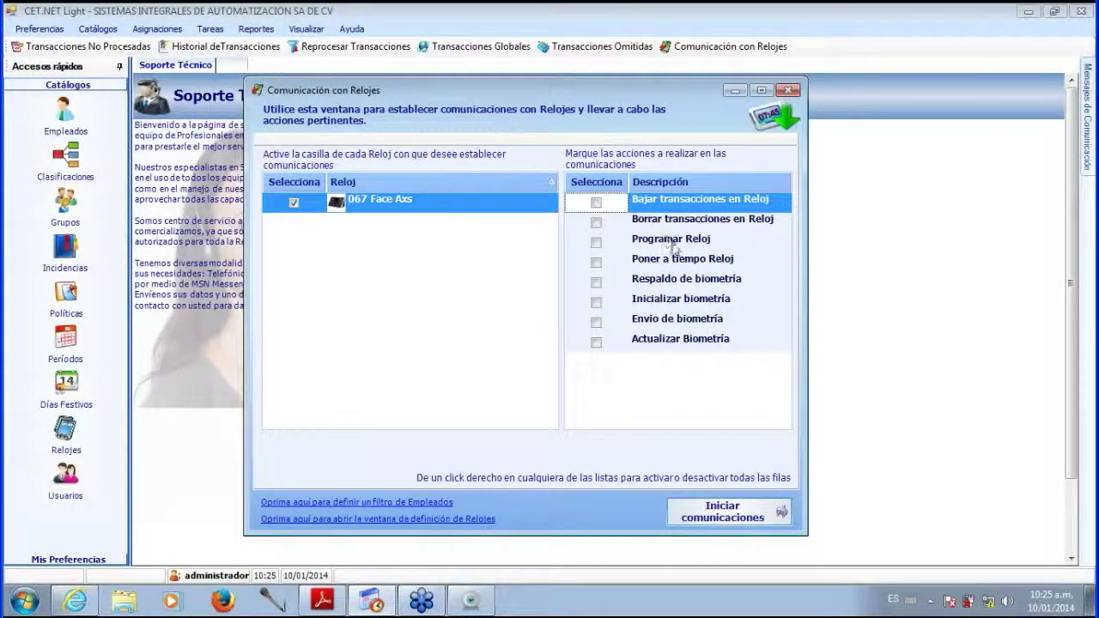
Mark the Programar Reloj action and review the configuration parameters of the 067 Face Axs clock, closing the catalogue when finished.
click(596, 244)
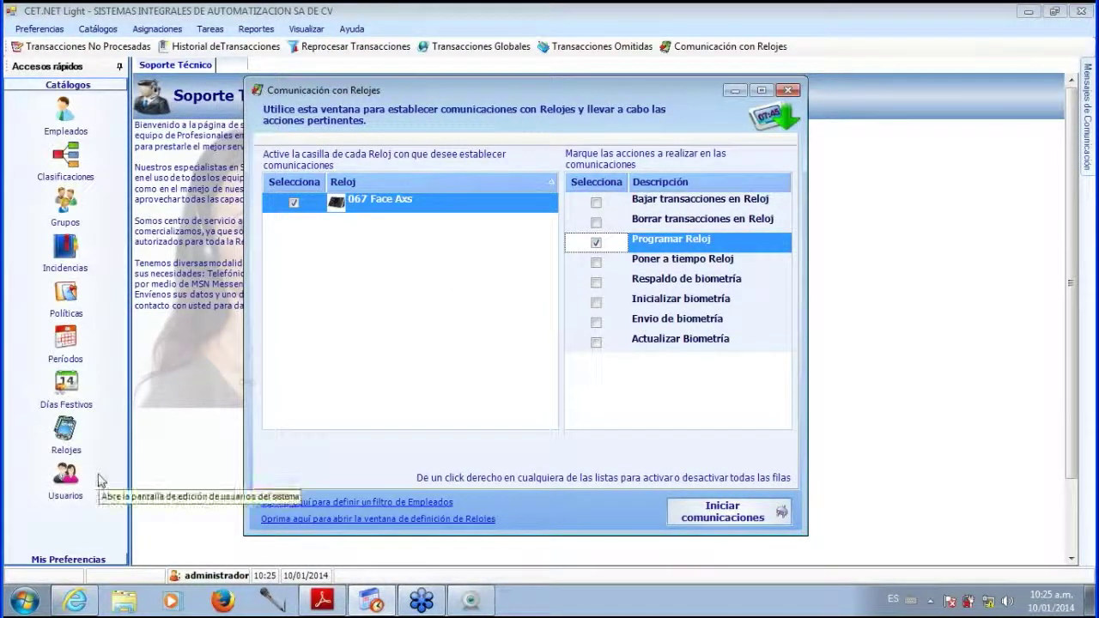
click(66, 429)
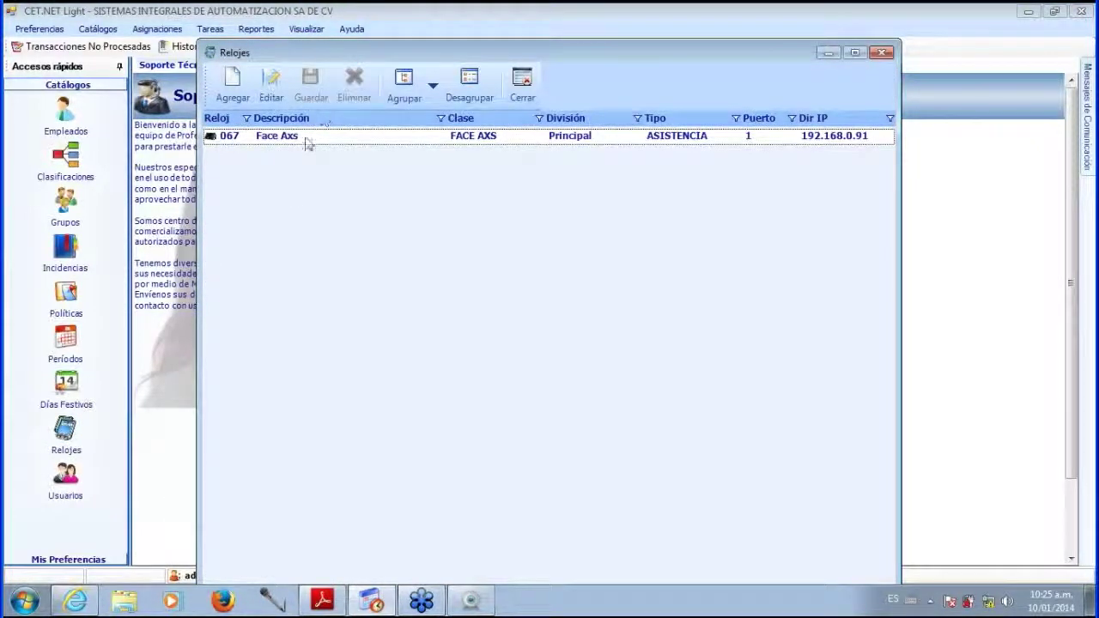
double_click(299, 138)
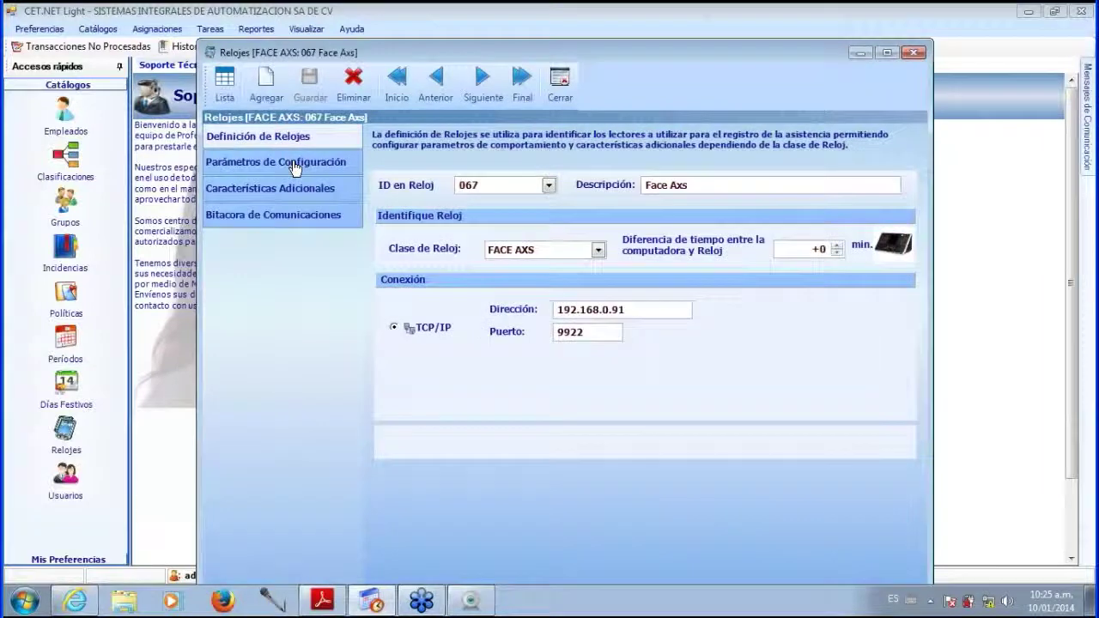
click(294, 164)
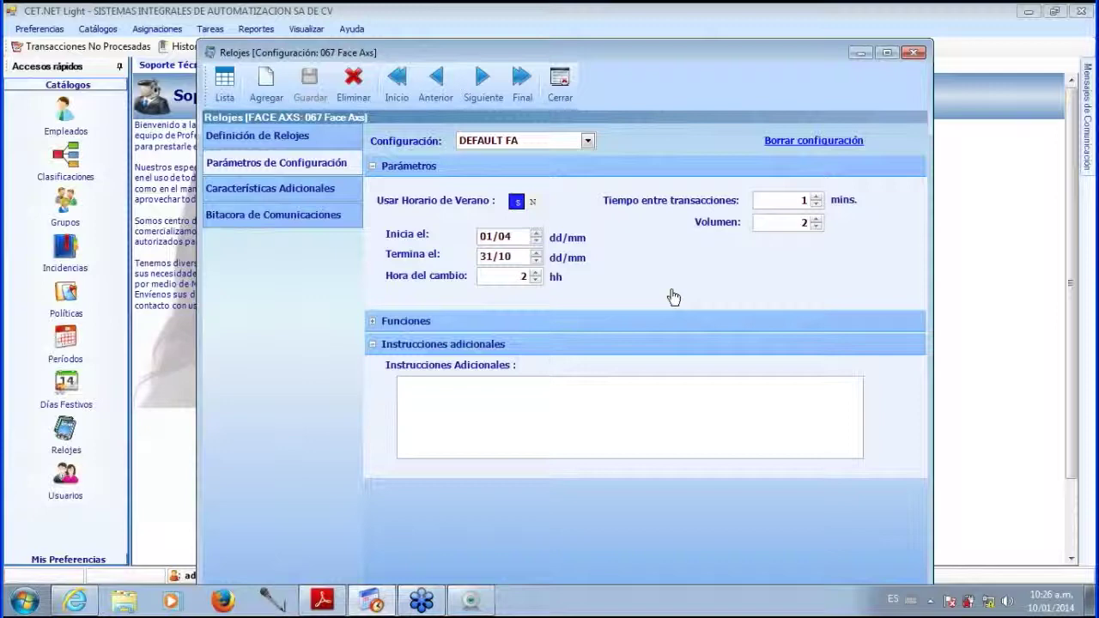
click(912, 55)
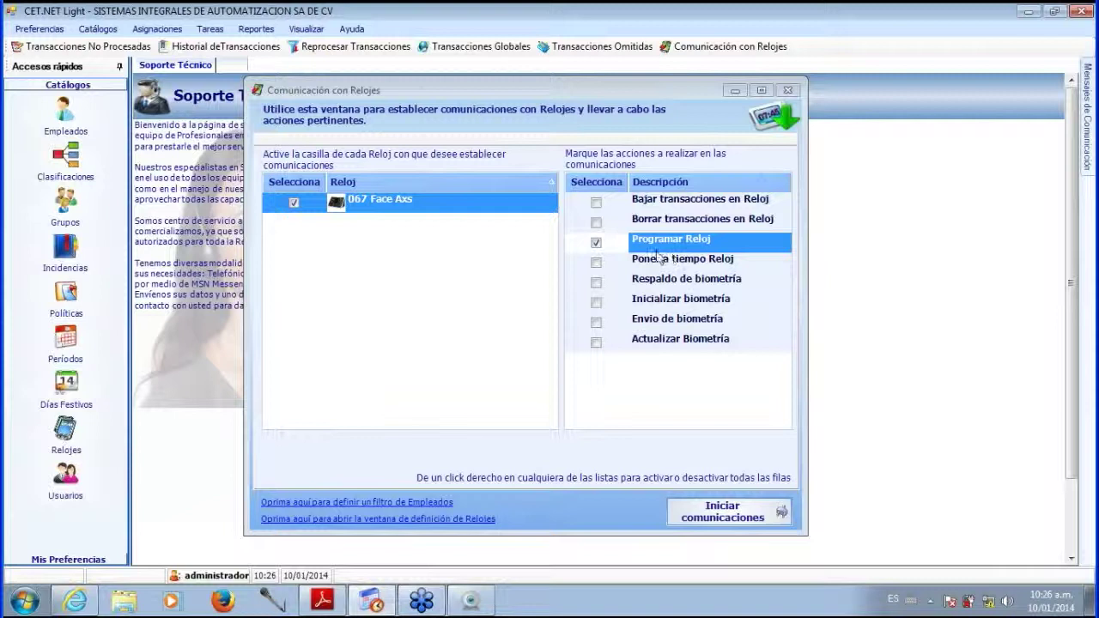
Clear the Programar Reloj action and try marking and clearing Poner a tiempo Reloj.
click(597, 244)
click(596, 264)
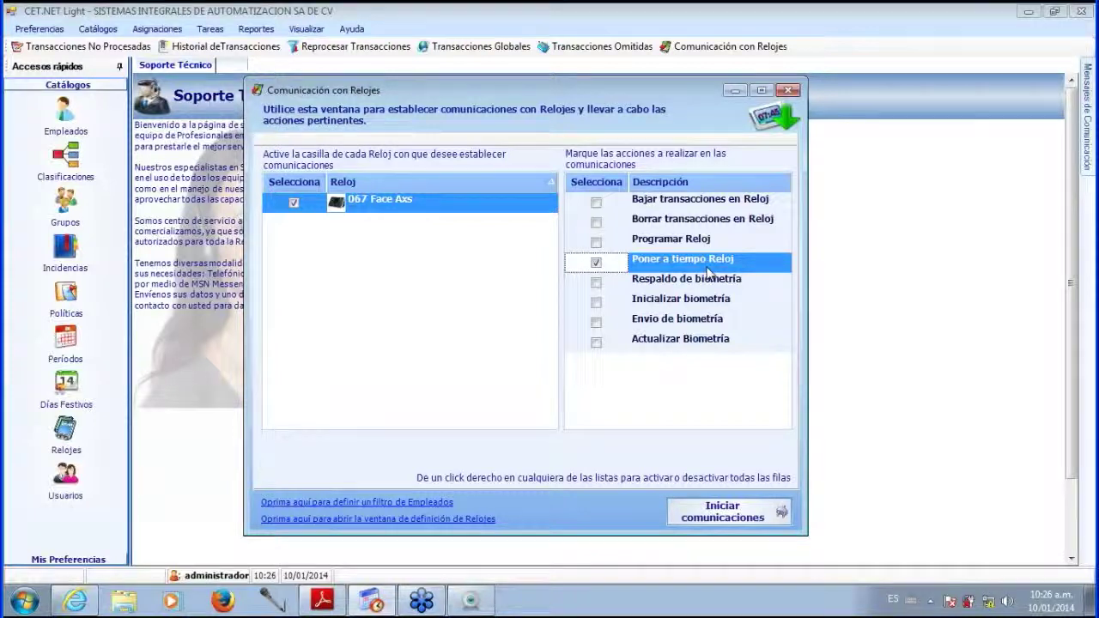
click(596, 261)
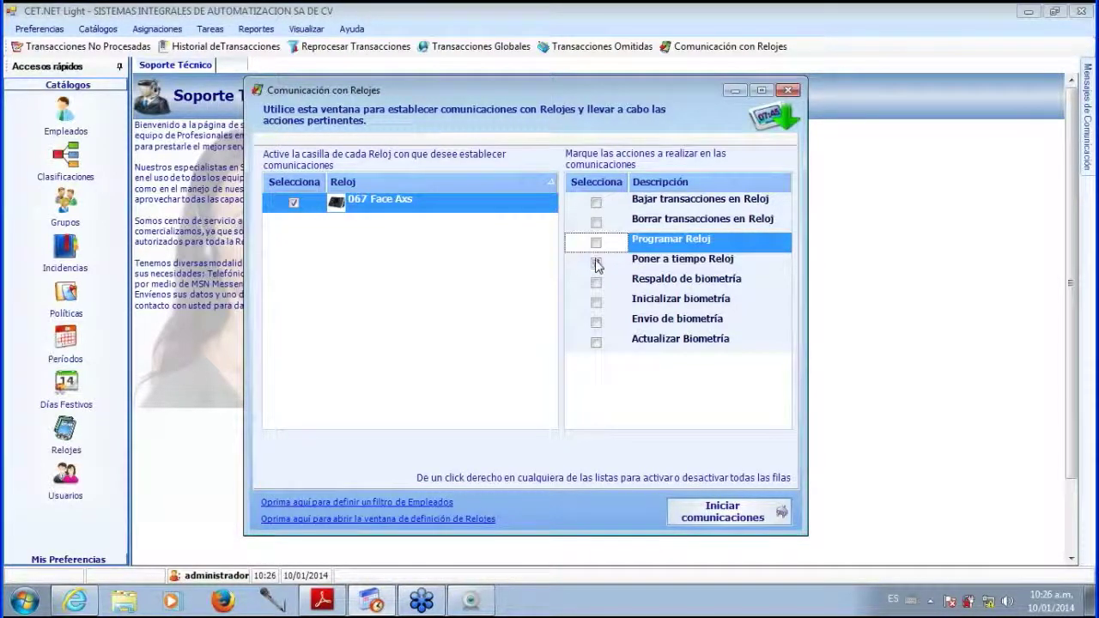
click(596, 262)
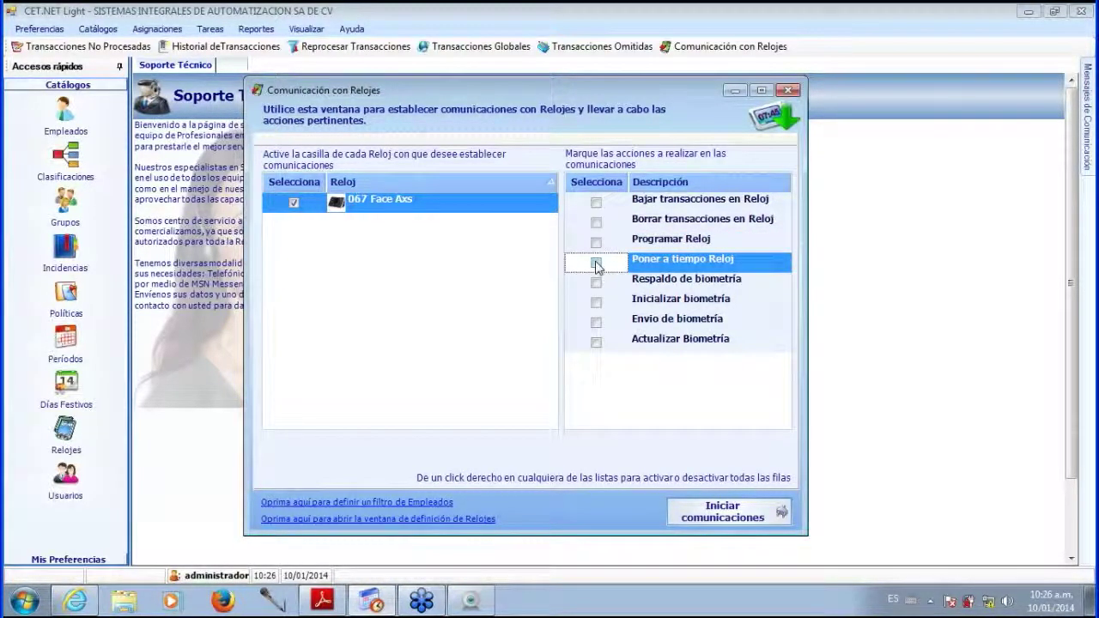
Try the Respaldo de biometría and Envio de biometría actions, leaving both cleared.
click(597, 283)
click(597, 284)
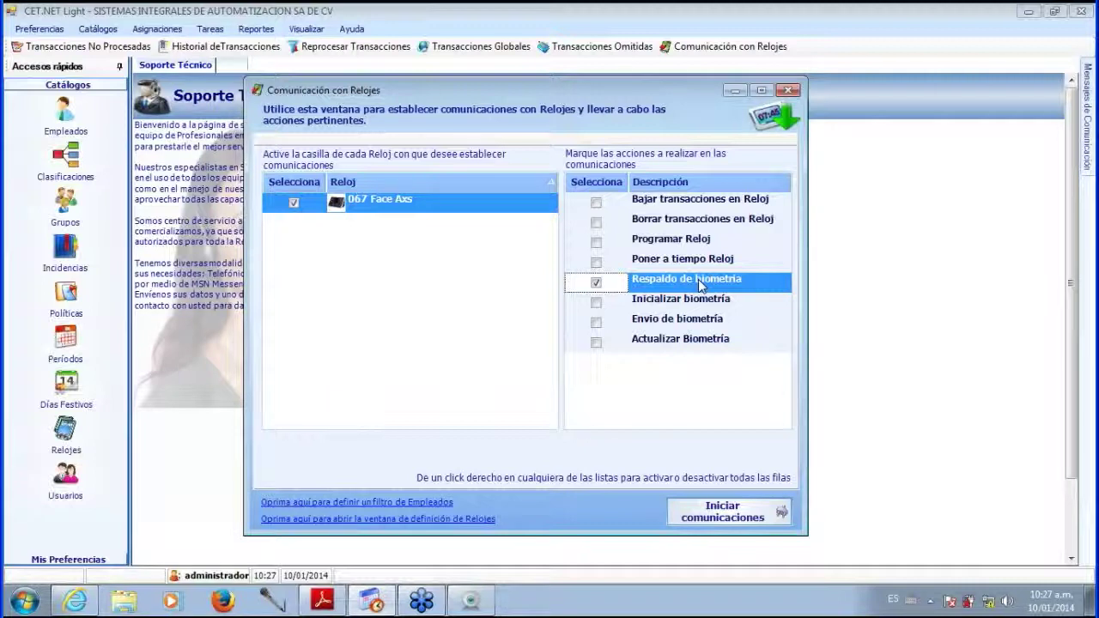
click(598, 285)
click(597, 324)
click(597, 325)
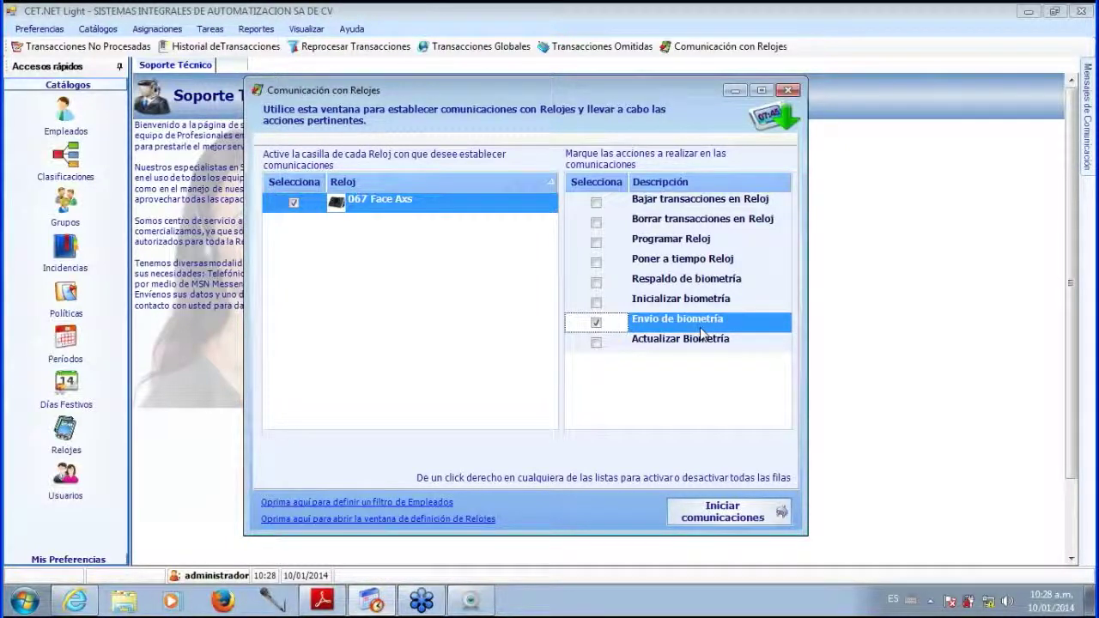
click(597, 323)
click(597, 283)
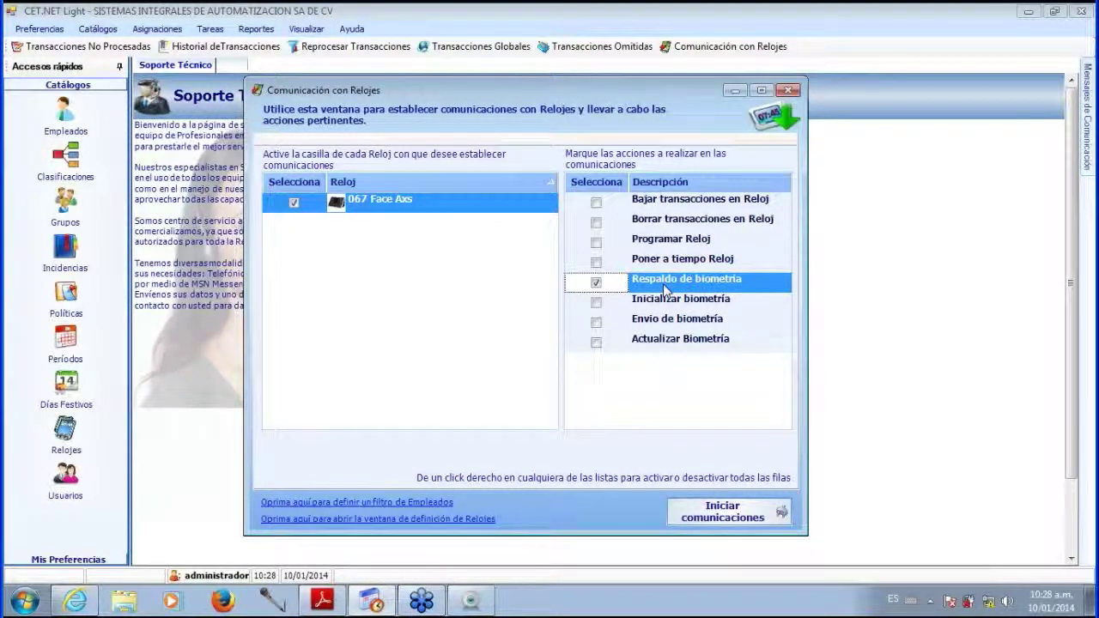
click(596, 282)
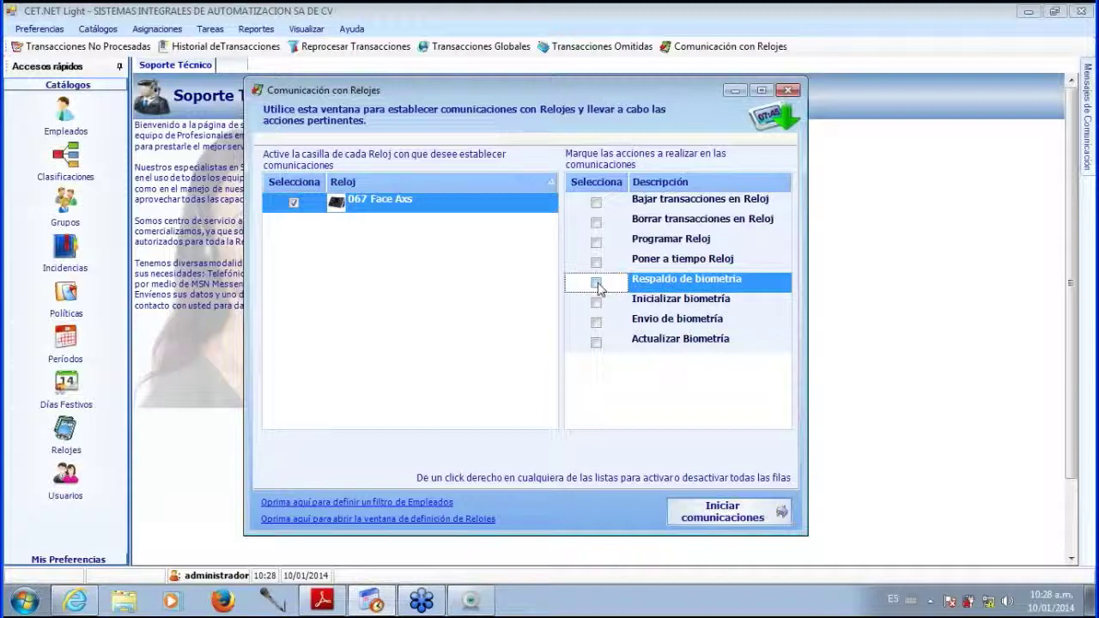
Try marking and clearing the Inicializar biometría and Actualizar Biometría actions.
click(649, 303)
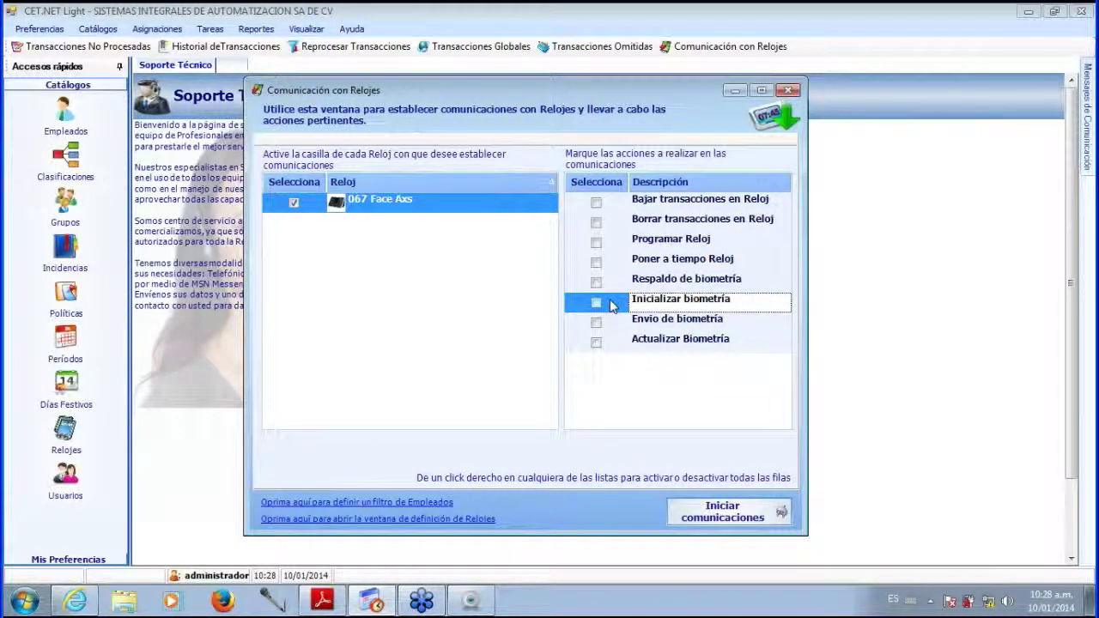
click(597, 303)
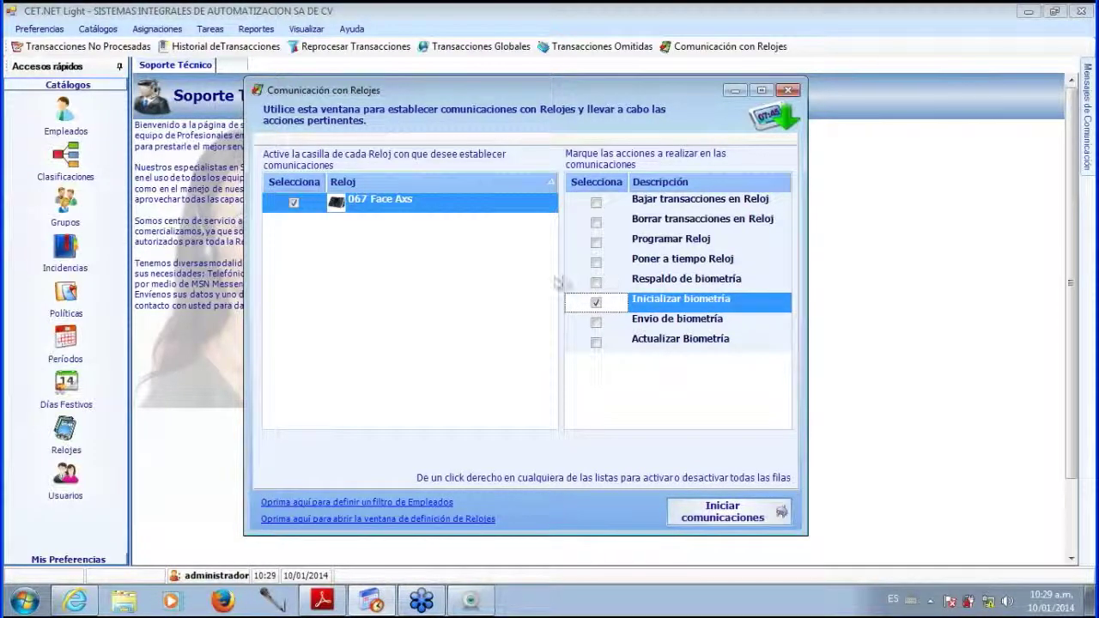
click(596, 302)
click(596, 342)
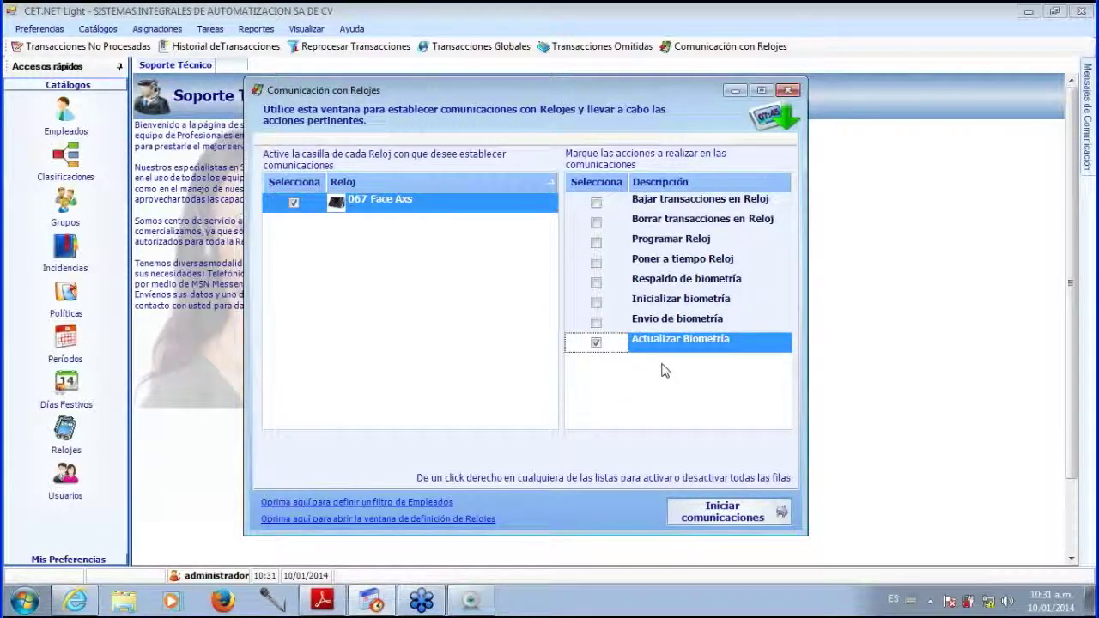
click(596, 343)
Mark Poner a tiempo Reloj as the only action for the 067 Face Axs clock, leaving Programar Reloj and Borrar transacciones en Reloj cleared.
click(598, 264)
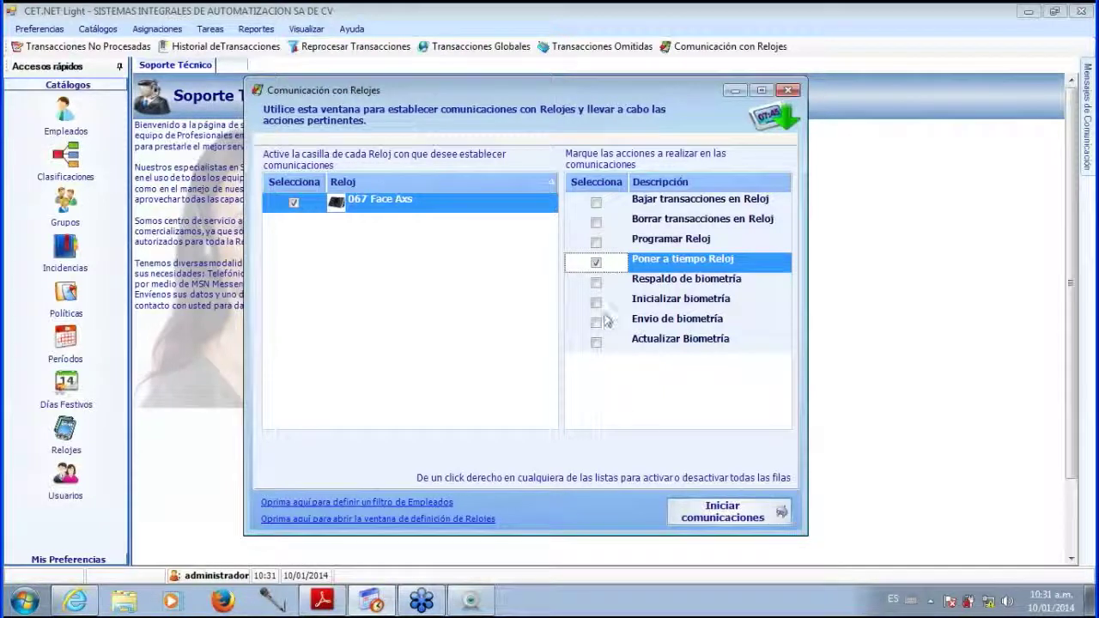
click(598, 259)
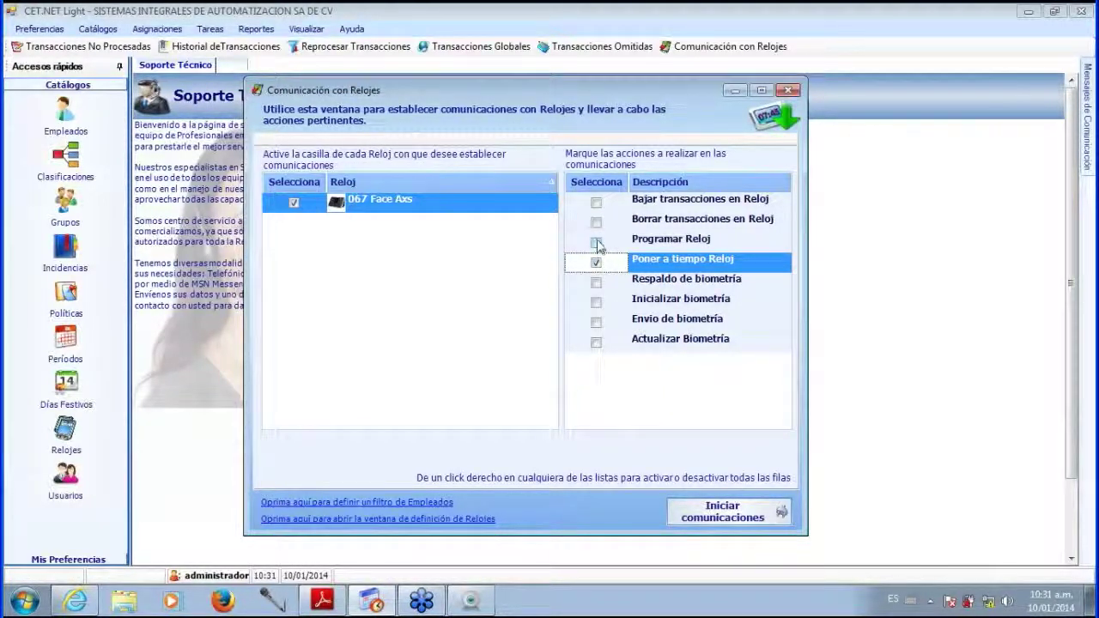
click(599, 244)
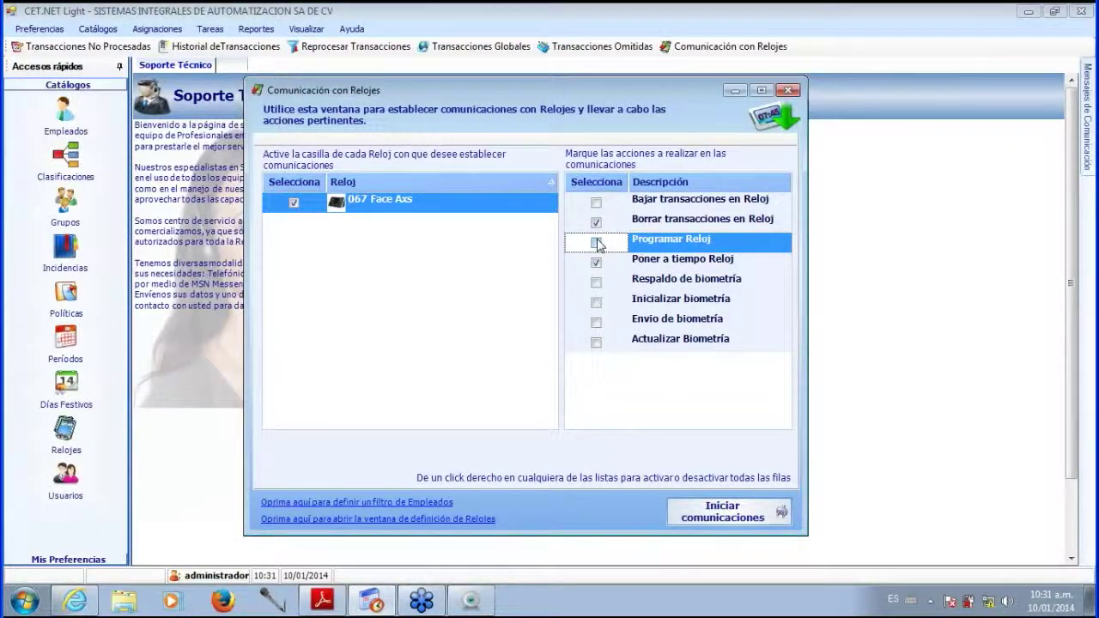
click(597, 243)
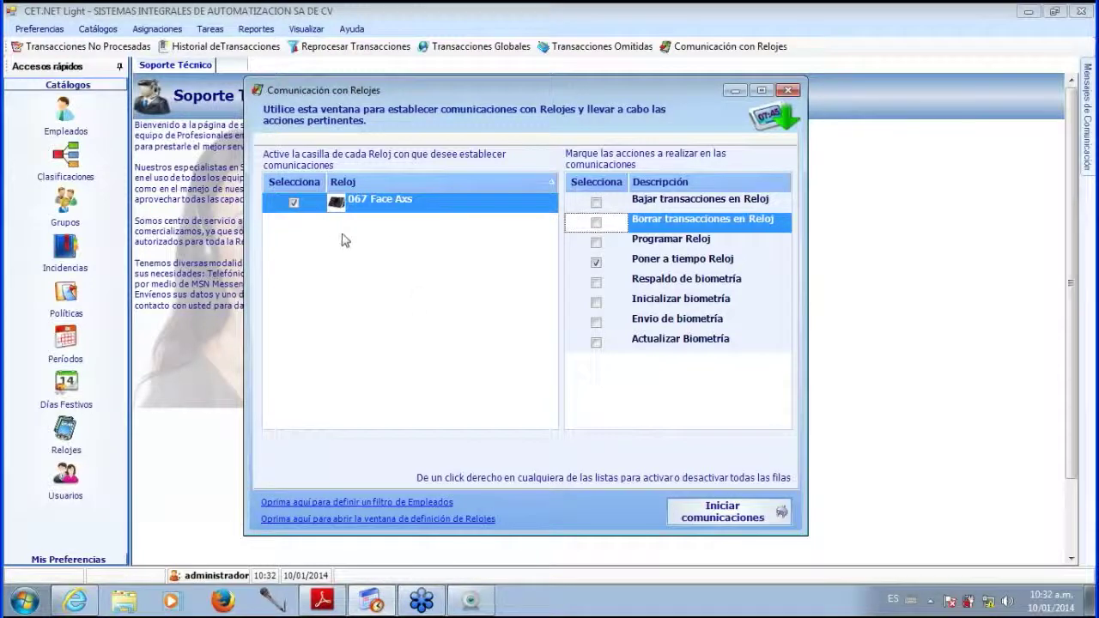
Start communications with the 067 Face Axs clock to set its time and check the resulting session log.
click(723, 513)
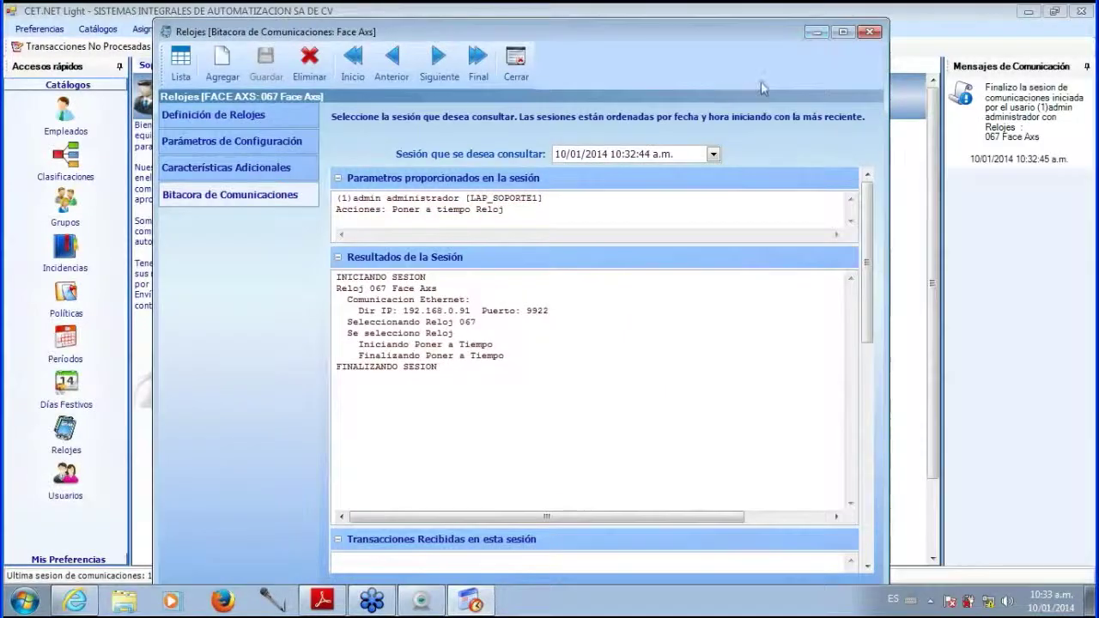
click(821, 32)
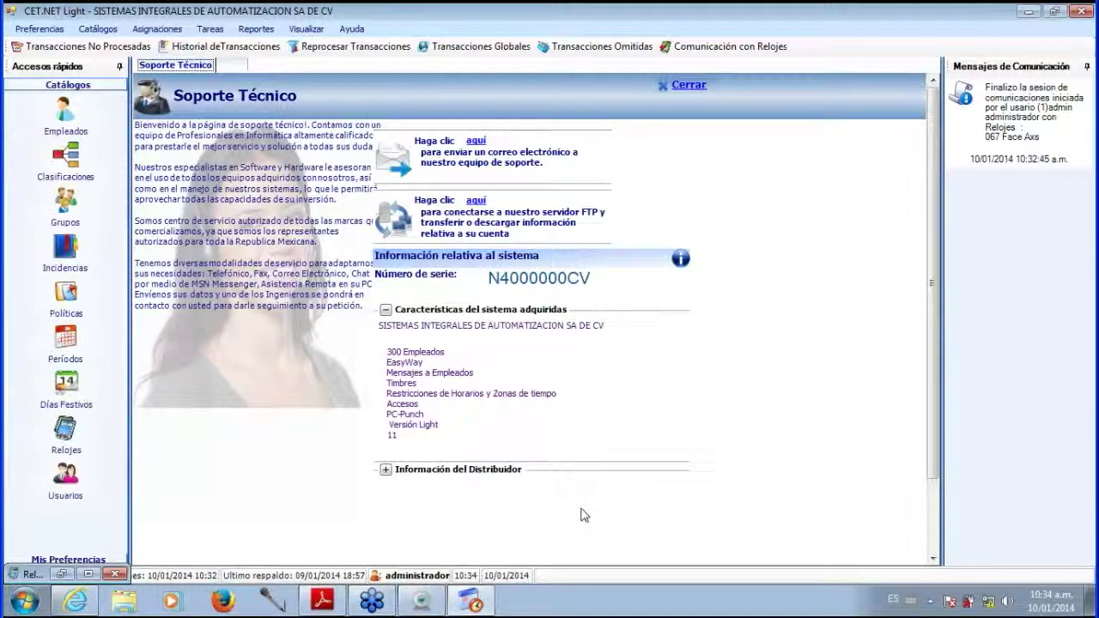
Restore the Relojes window, open the Face Axs clock's Bitacora de Comunicaciones from the clock list and check its available sessions.
click(61, 574)
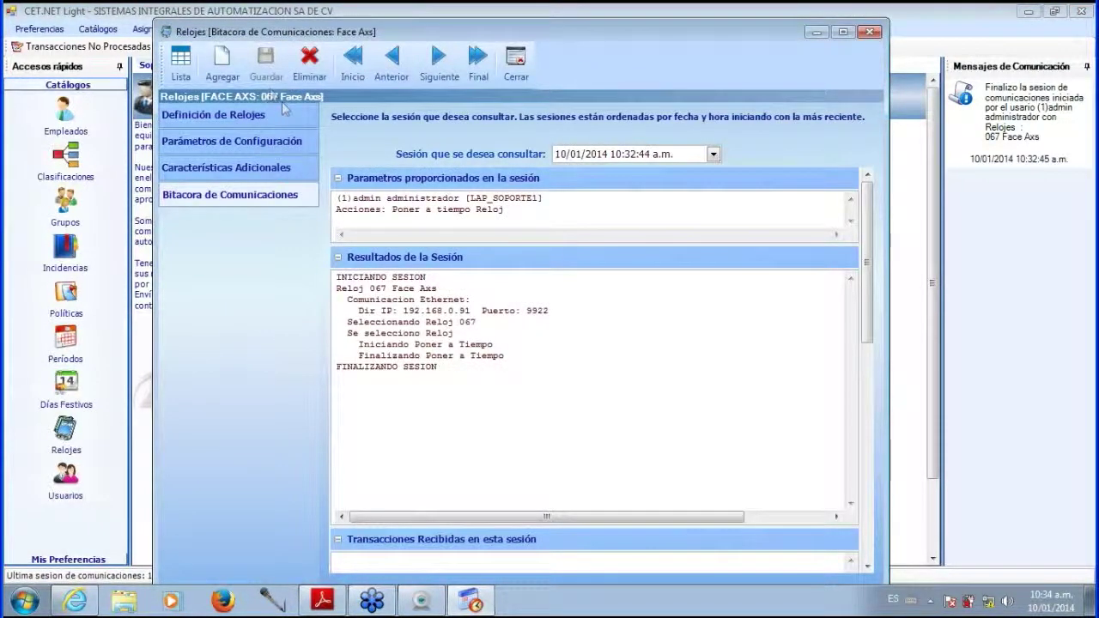
click(180, 62)
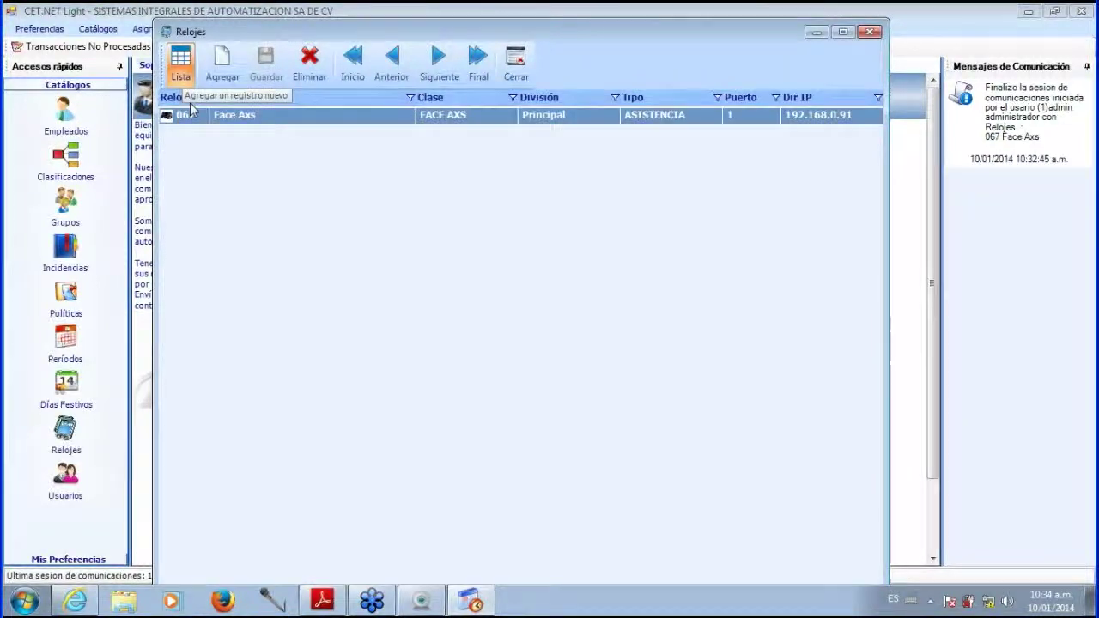
double_click(289, 120)
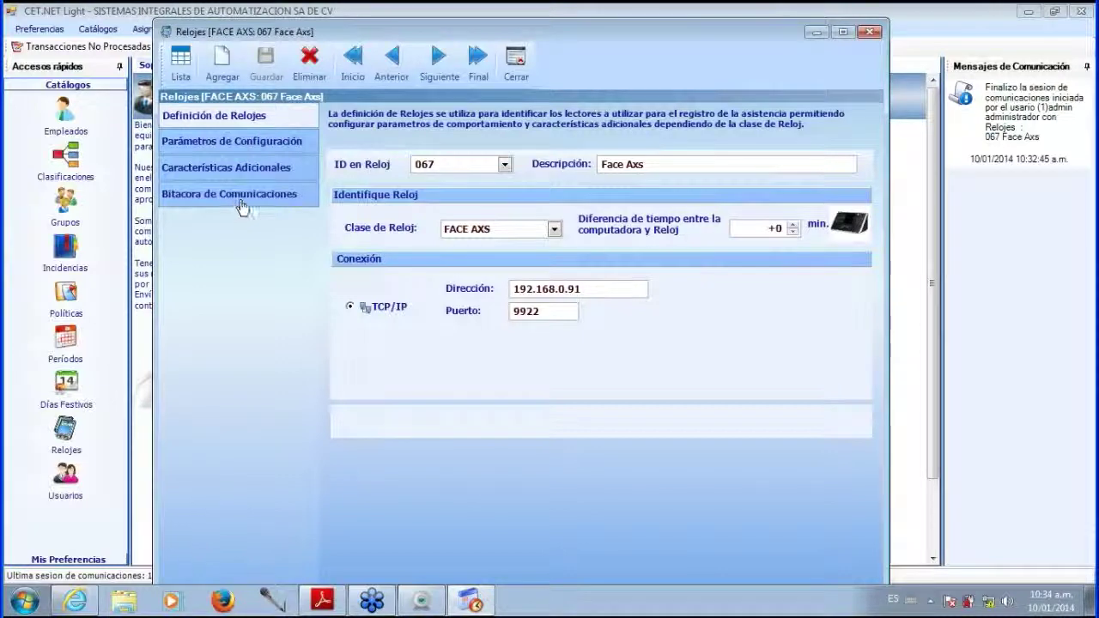
click(249, 205)
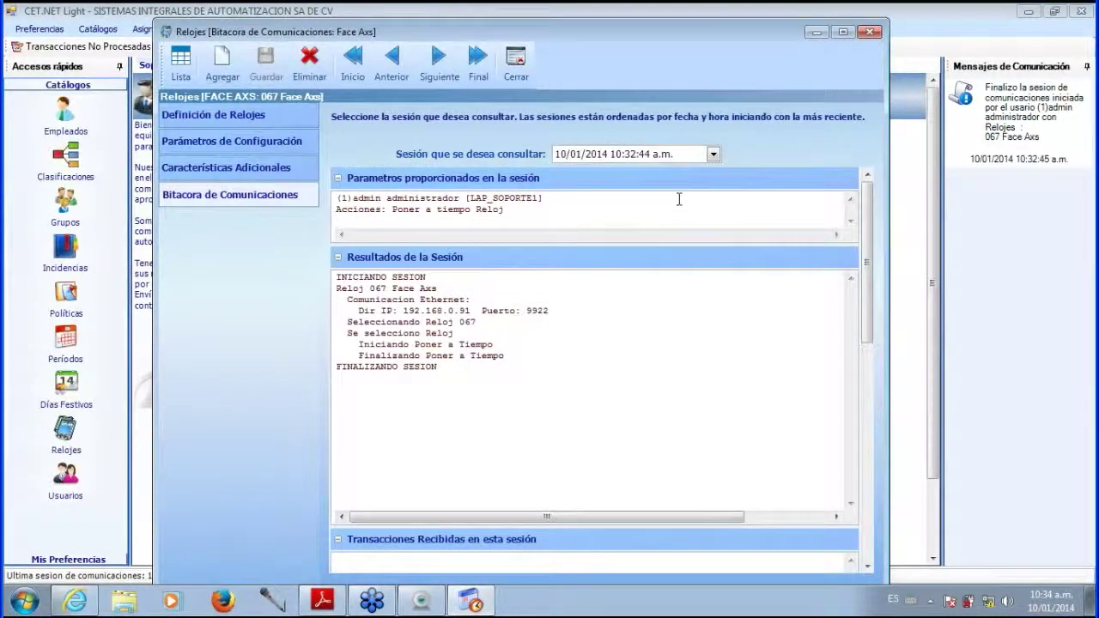
click(714, 155)
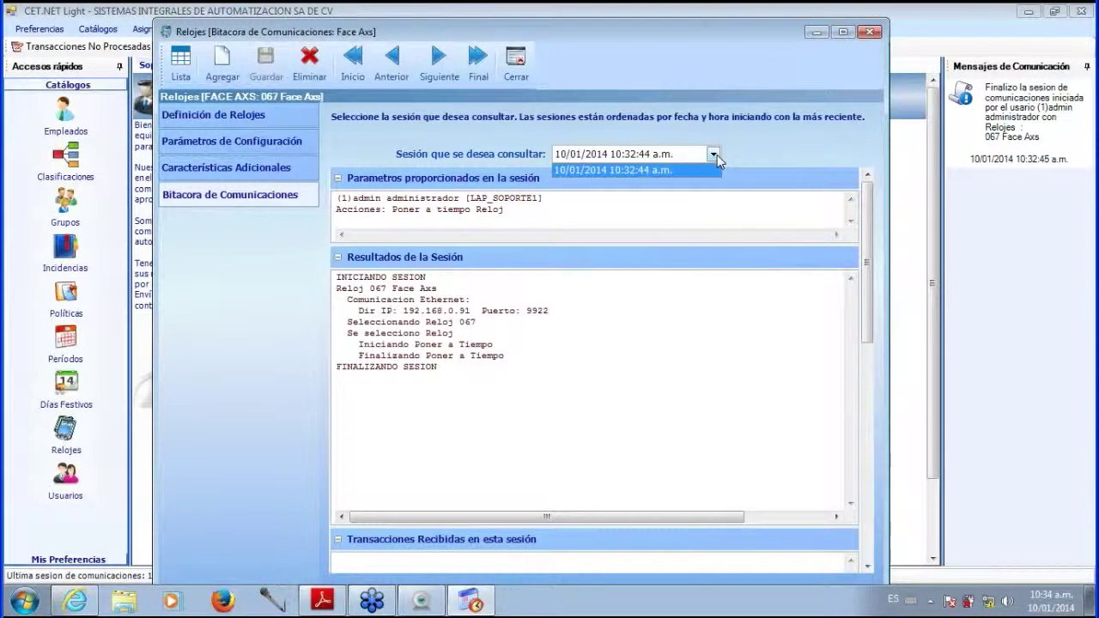
click(714, 155)
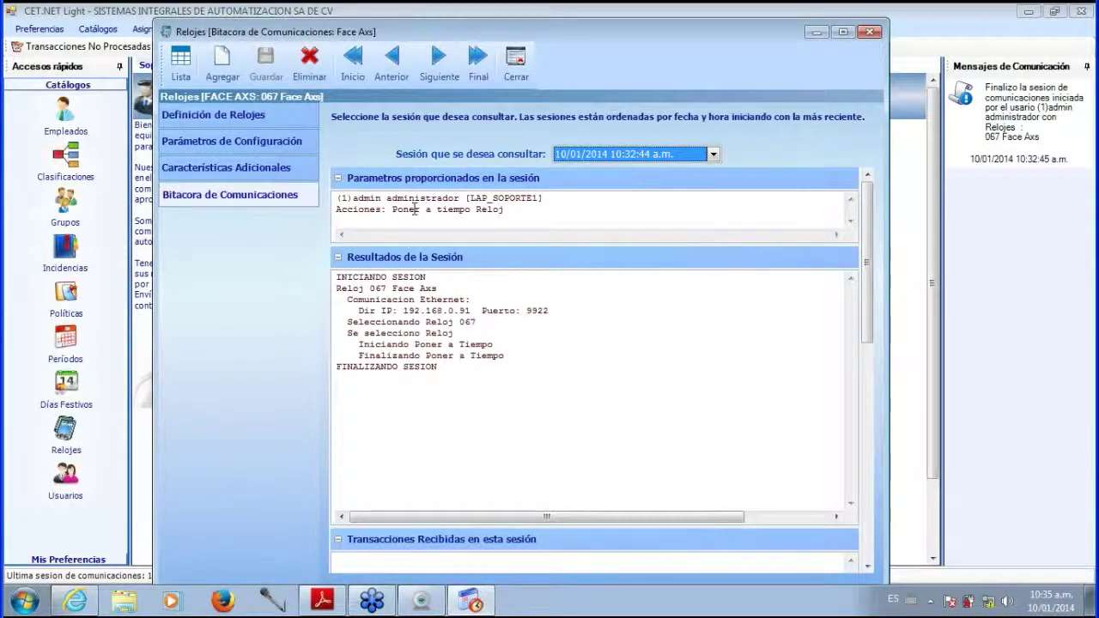
Review the session's parameters and results, including the IP address and Poner a Tiempo lines, and close the Relojes window.
click(384, 209)
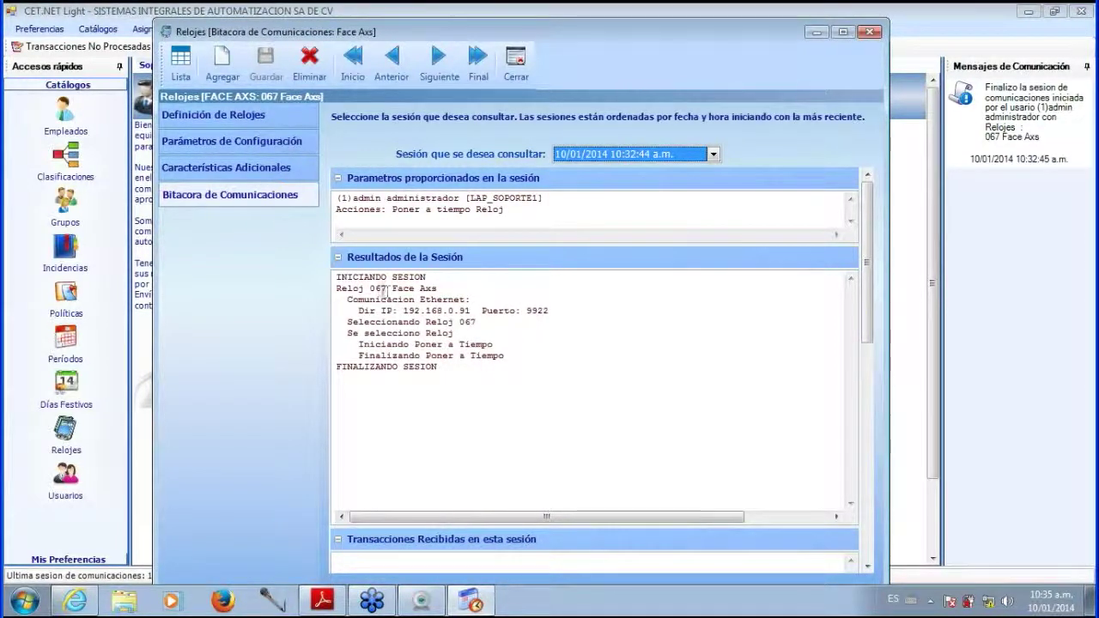
drag(337, 288, 504, 356)
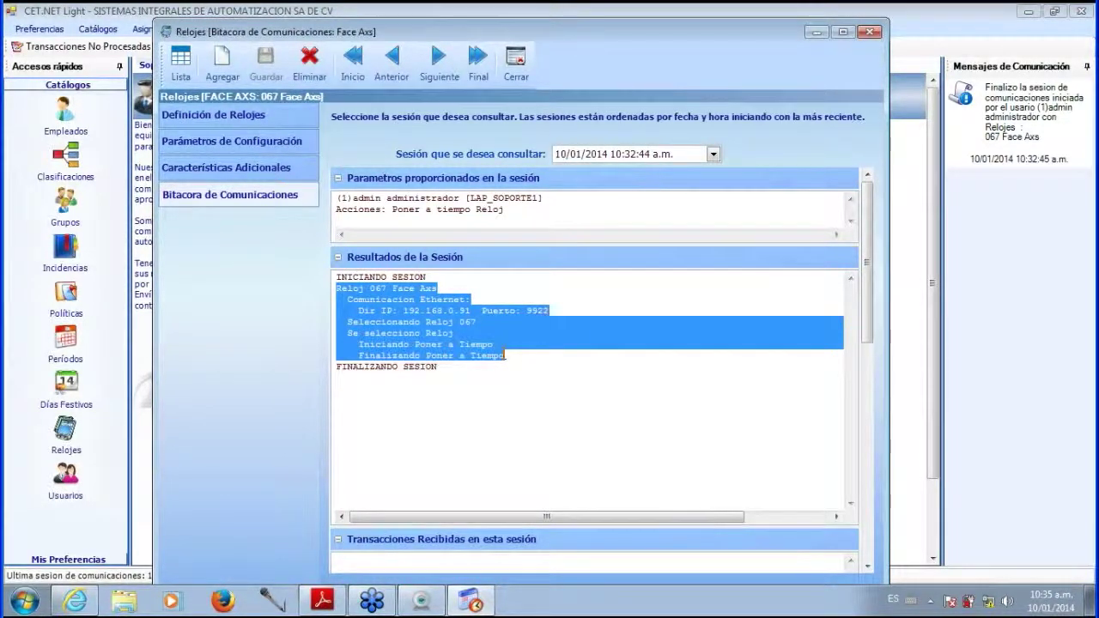
click(552, 311)
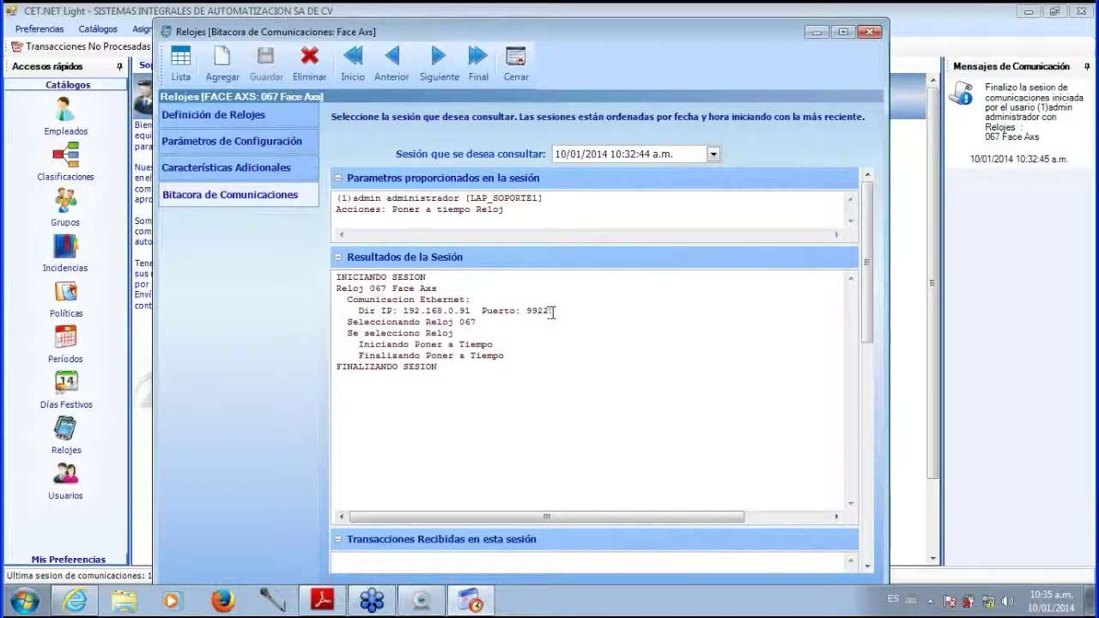
shift+click(349, 313)
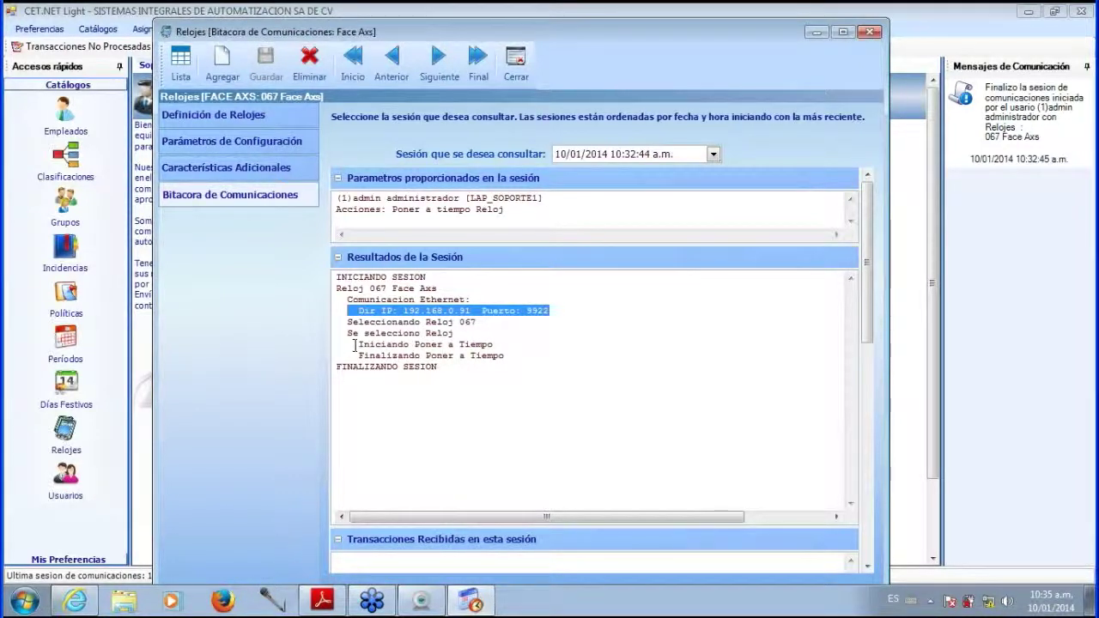
drag(355, 345, 522, 345)
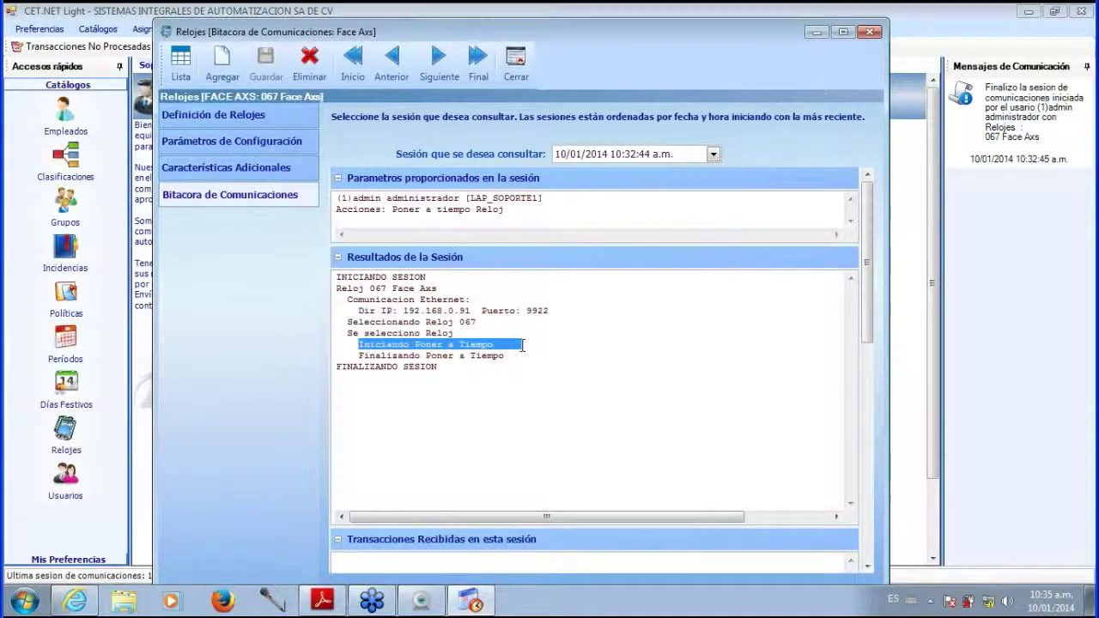
drag(507, 354, 353, 355)
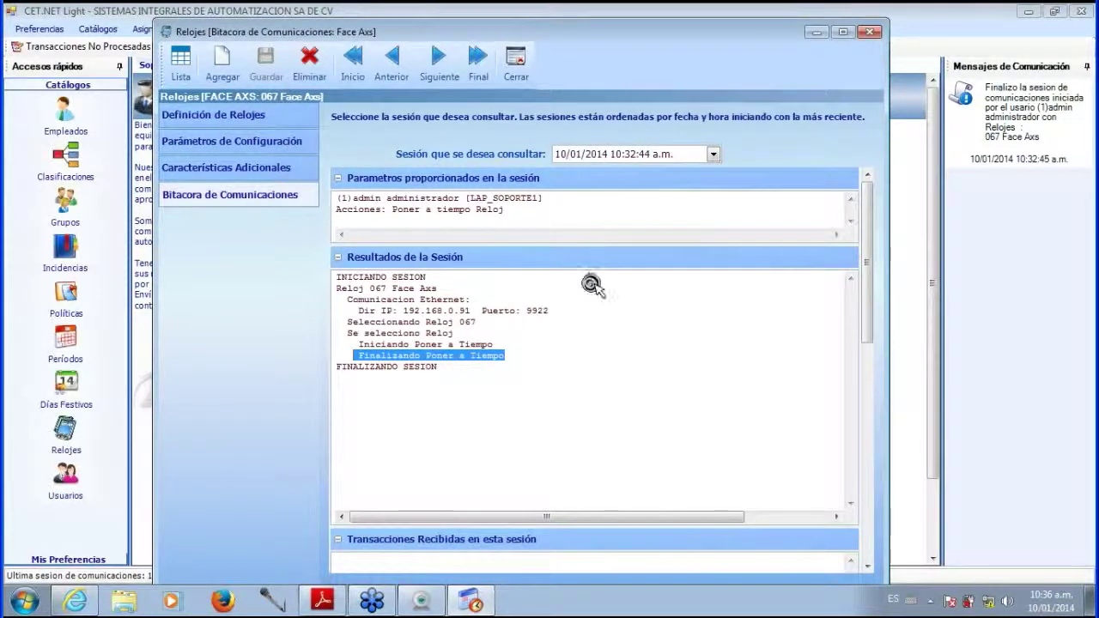
click(524, 77)
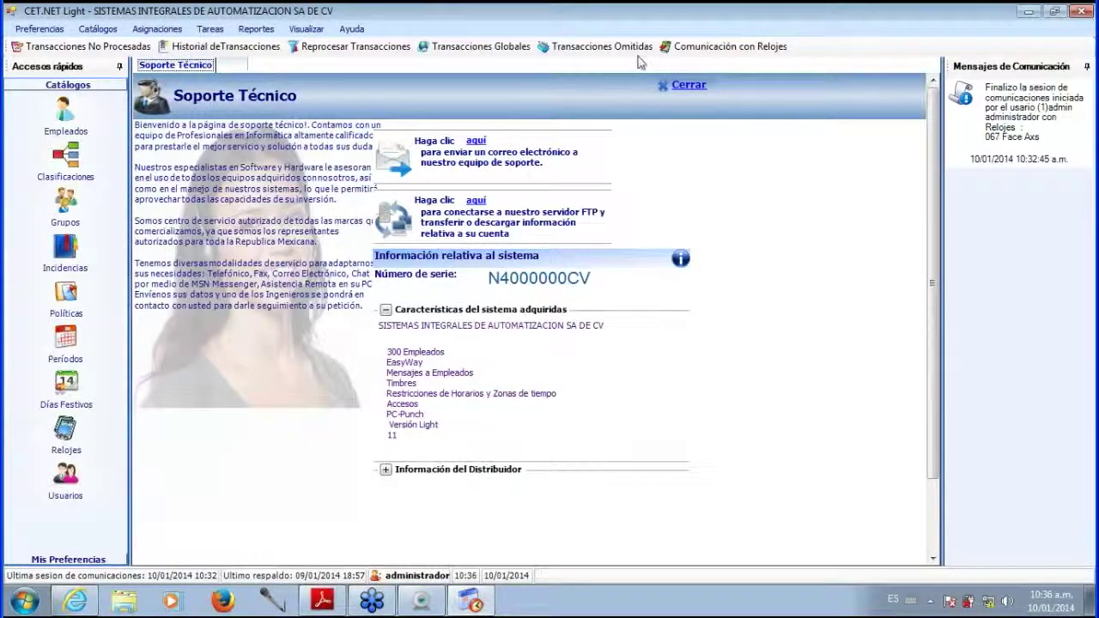
Run a communication session with 067 Face Axs with Poner a tiempo Reloj cleared and Bajar transacciones en Reloj marked.
click(701, 47)
drag(424, 116, 522, 90)
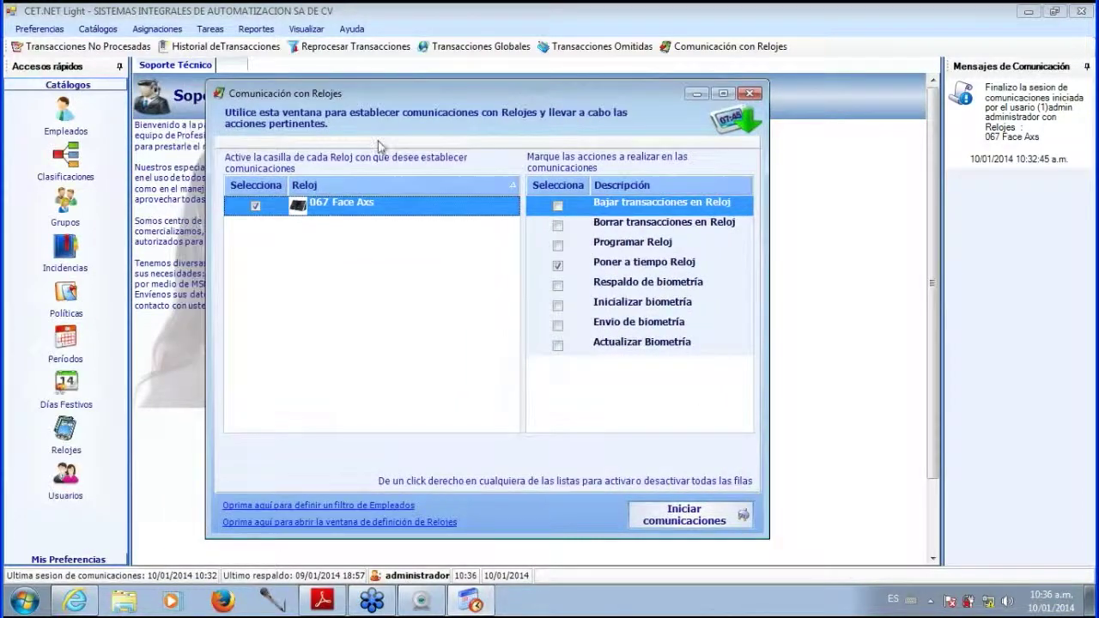
click(557, 266)
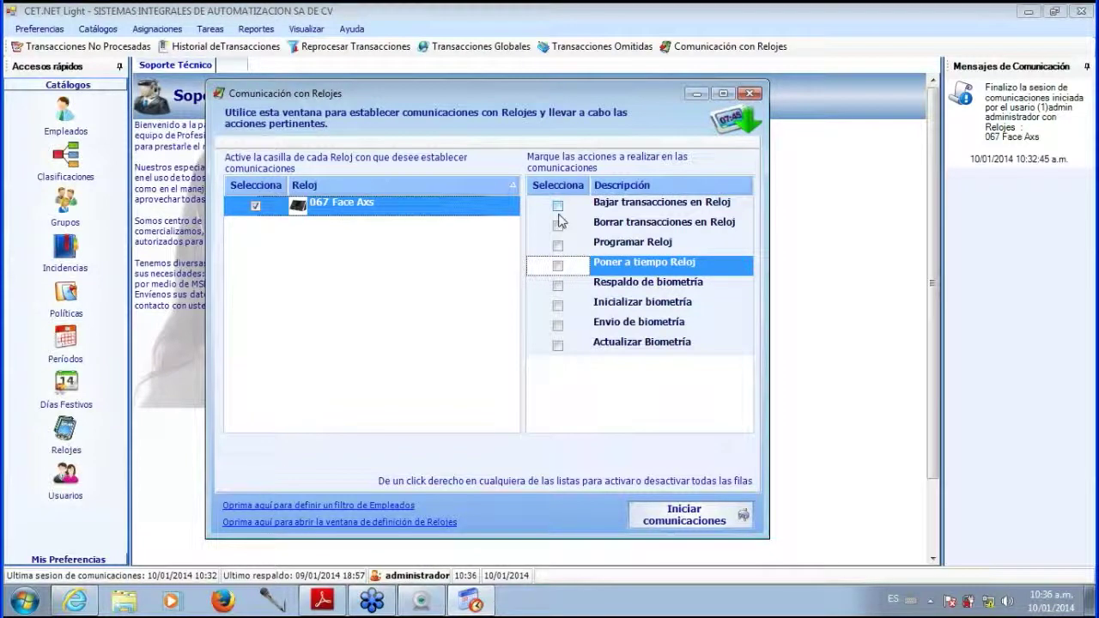
click(557, 206)
click(683, 513)
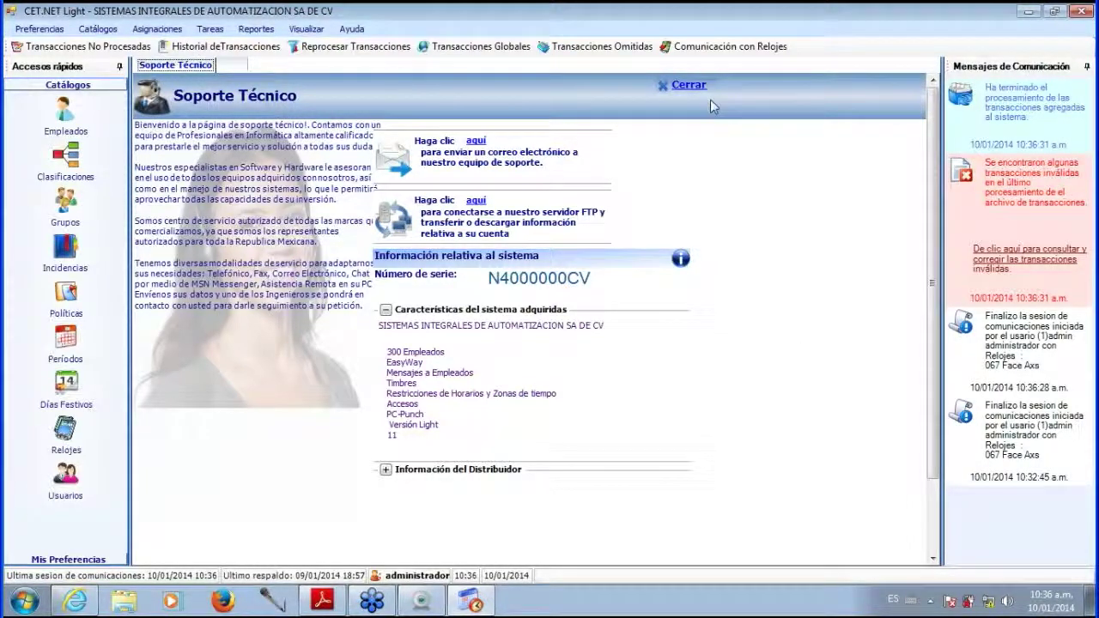
click(730, 46)
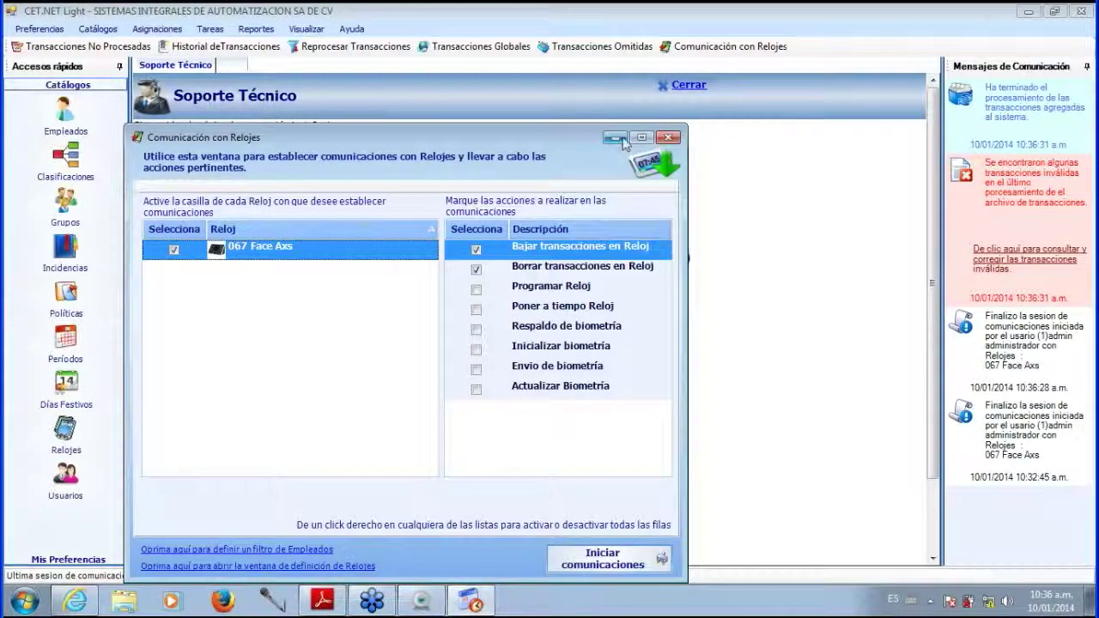
click(668, 138)
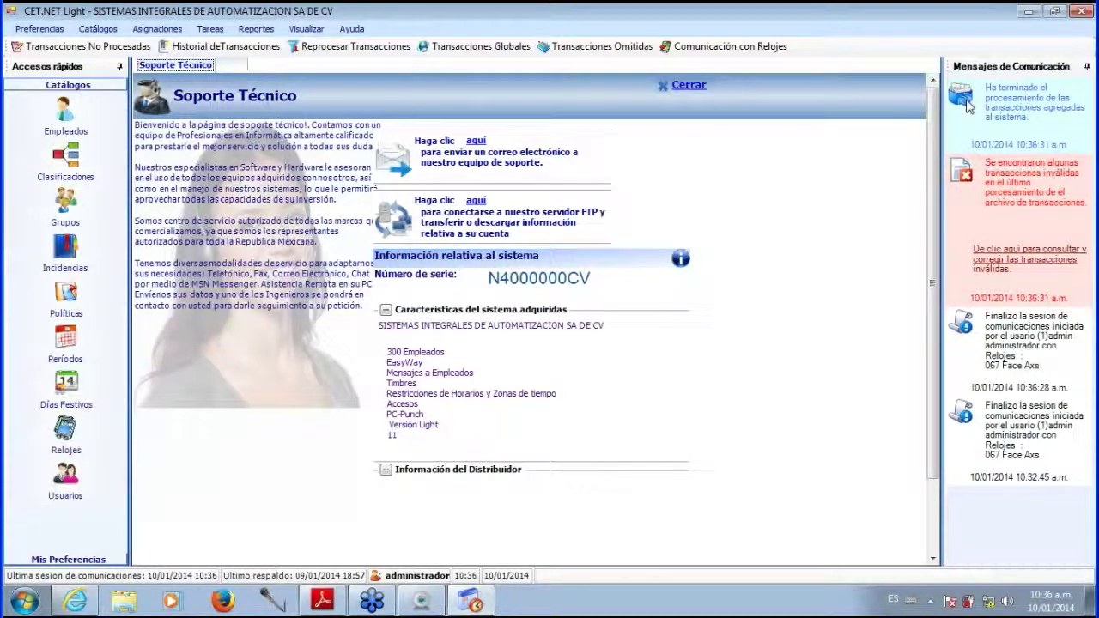
click(1033, 359)
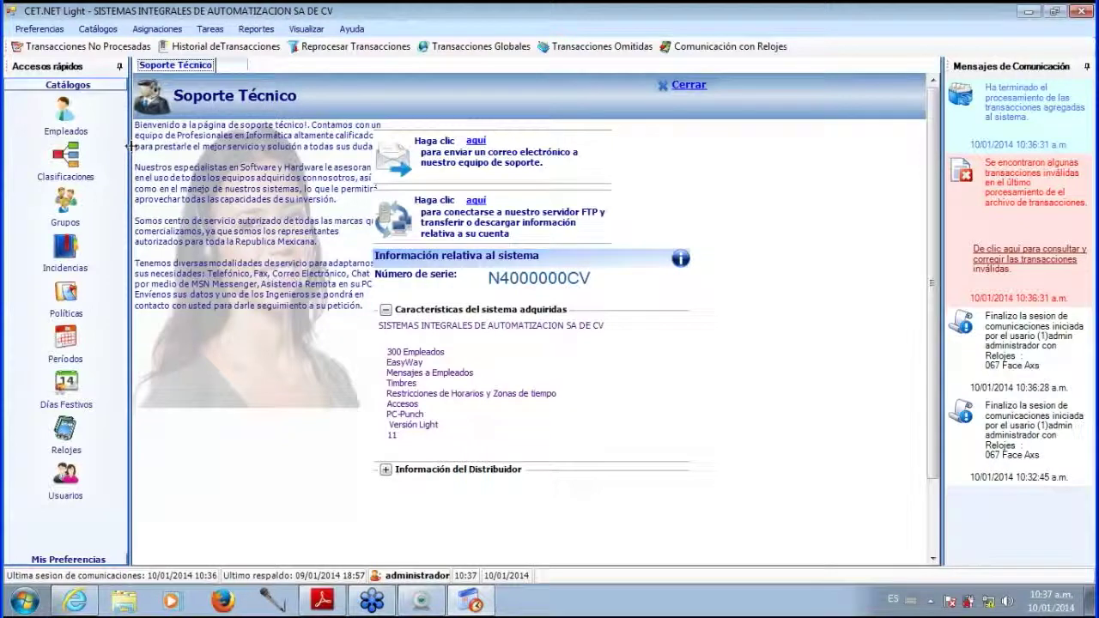
Review the active employee's Tarjeta de Tiempo for the period 01/01/2014 to 15/01/2014 and close the Empleados window.
click(67, 114)
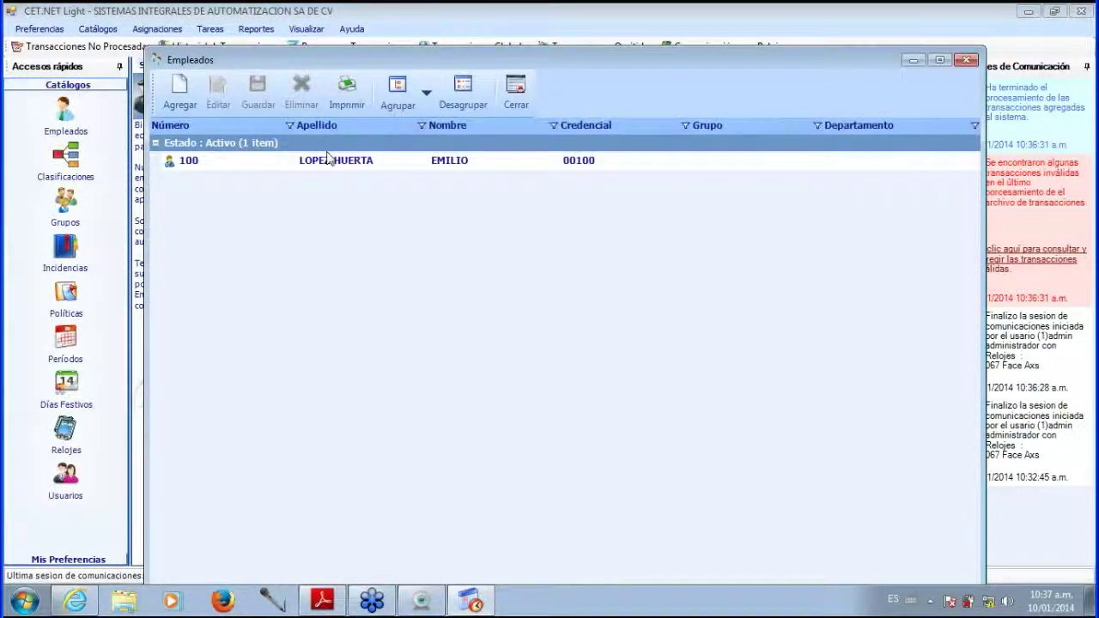
double_click(329, 162)
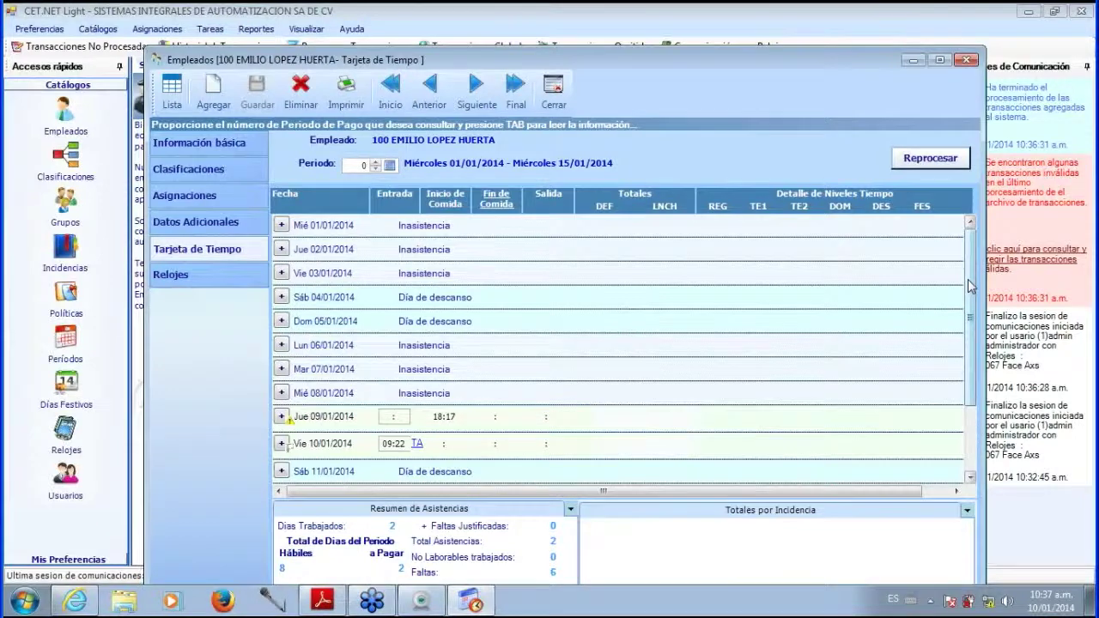
drag(972, 287, 970, 318)
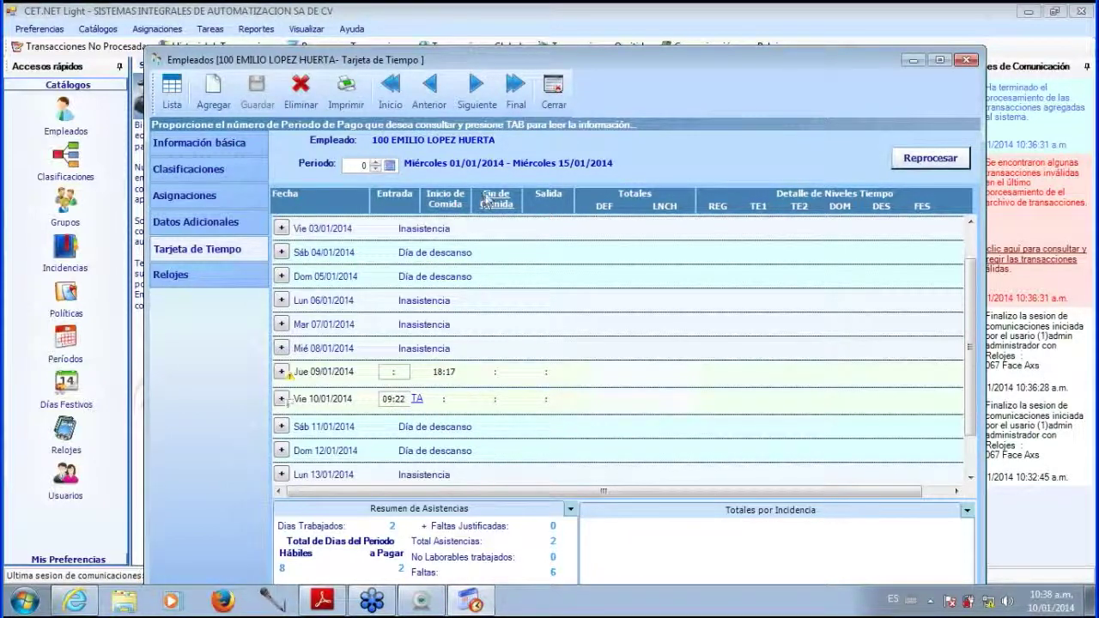
click(553, 87)
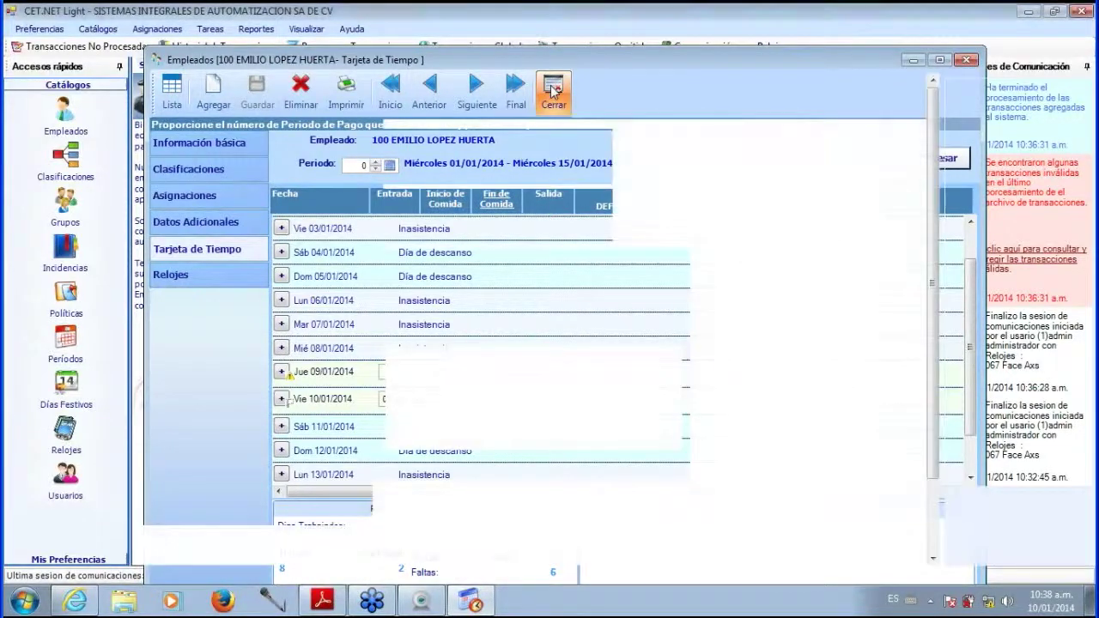
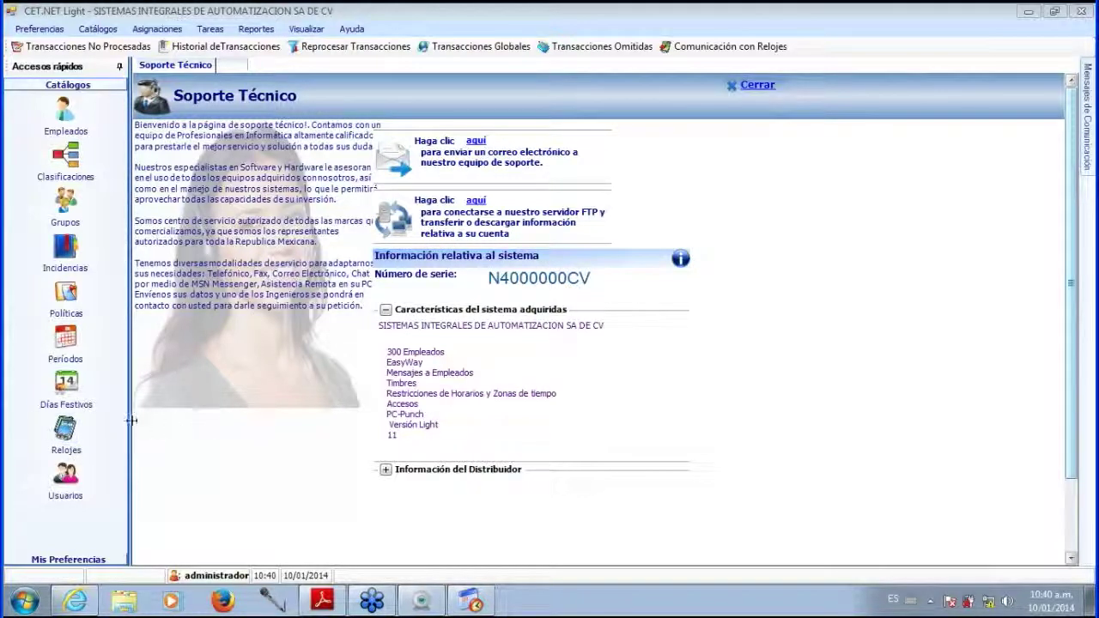
Start a new clock record in the Relojes catalog and examine its Clase de Reloj and ID en Reloj options.
click(66, 429)
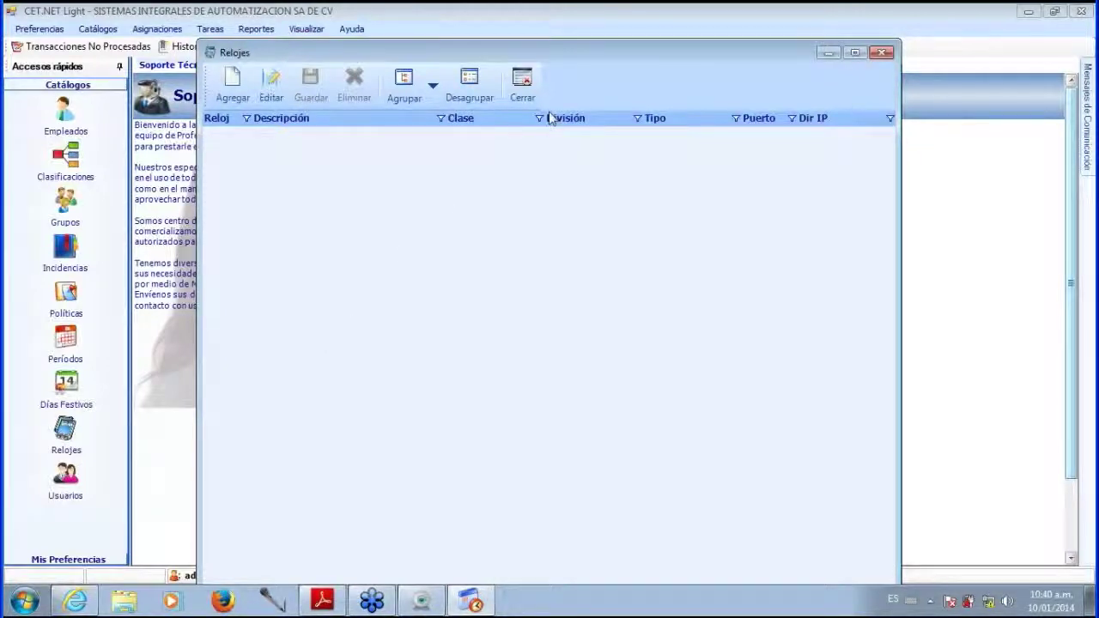
drag(555, 54, 571, 46)
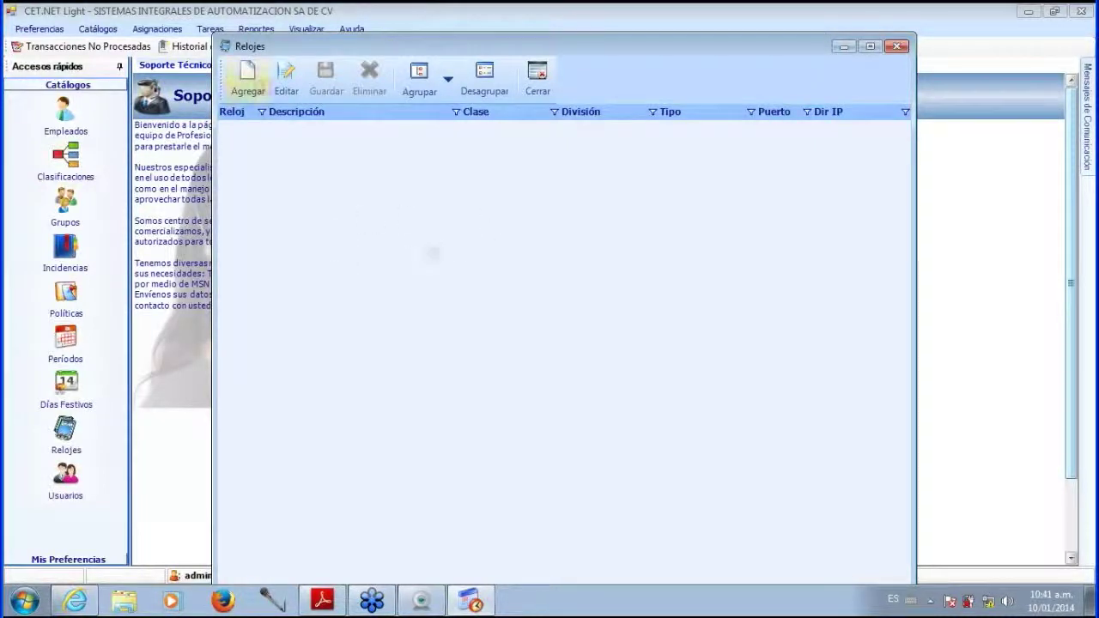
click(253, 82)
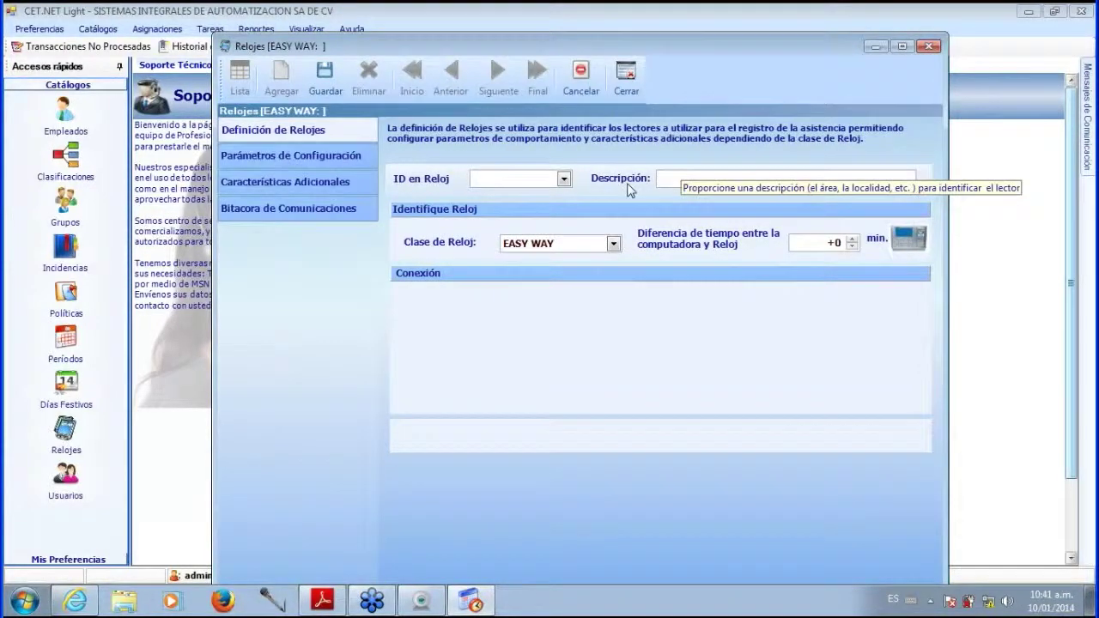
click(613, 244)
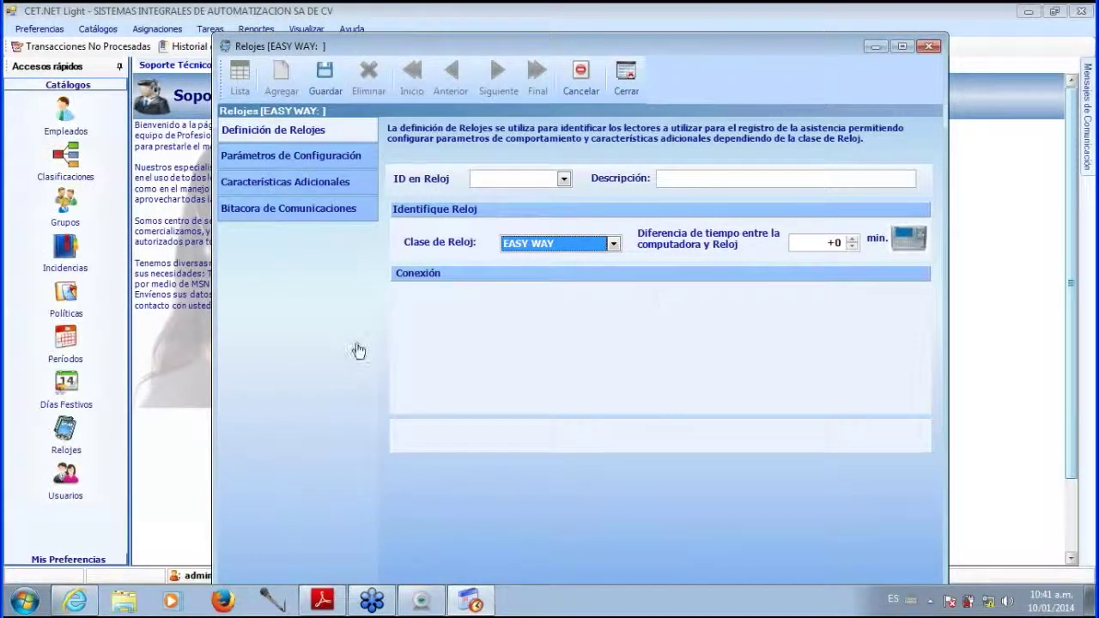
click(560, 183)
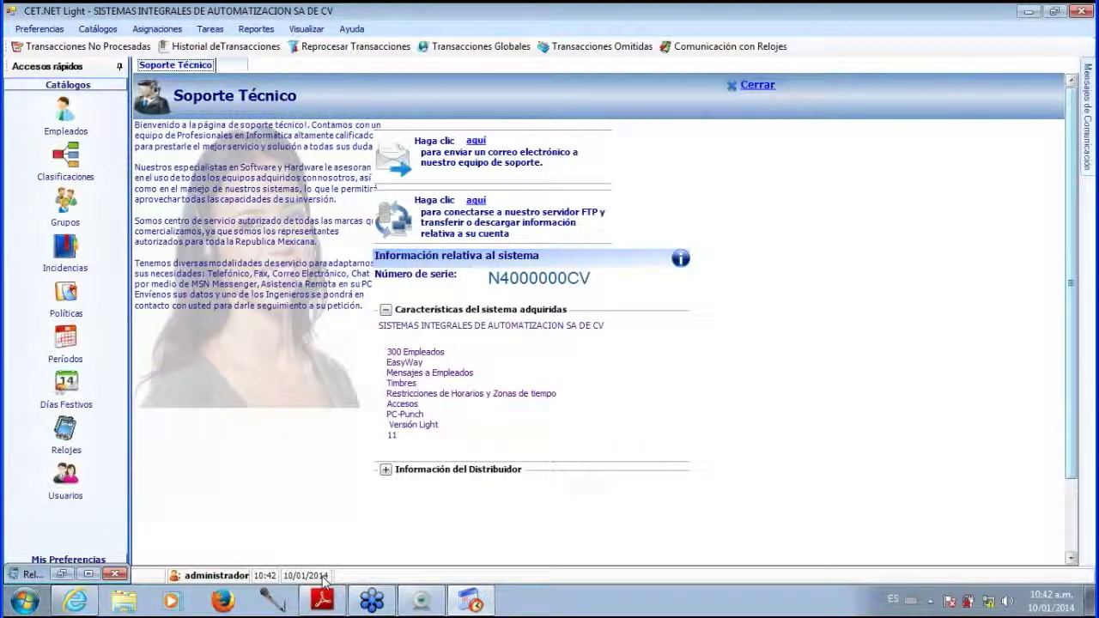
Switch to Adobe Reader and examine the Network Settings, Serial Settings and Outbound packets pages of the TCP-IP Micro and Compacto configuration guide.
click(322, 600)
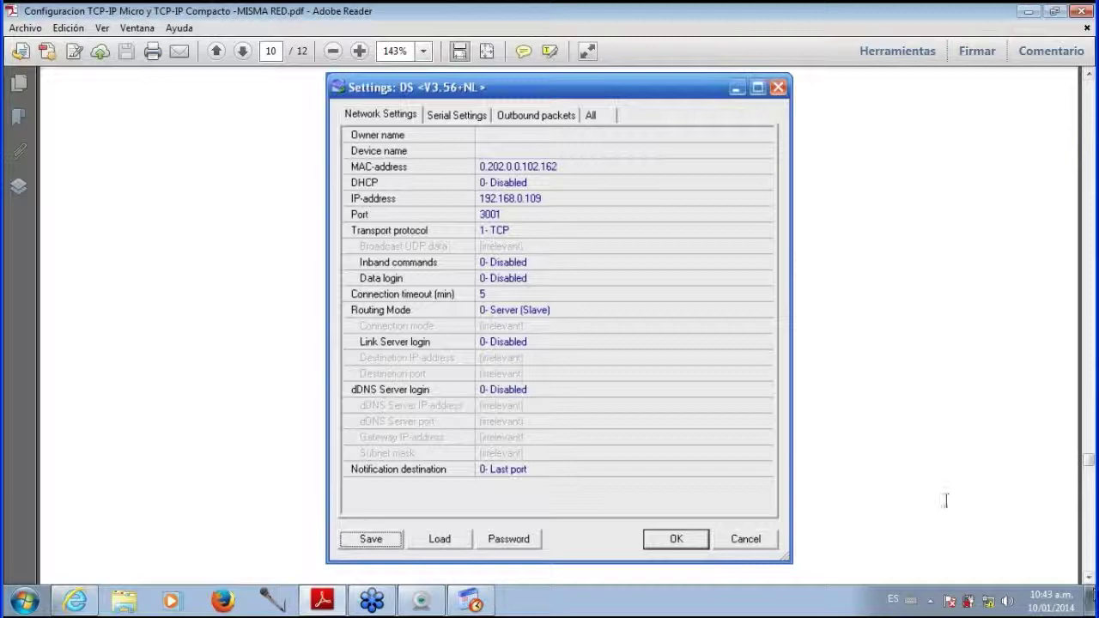
scroll(946, 502, down, 10)
scroll(947, 509, down, 10)
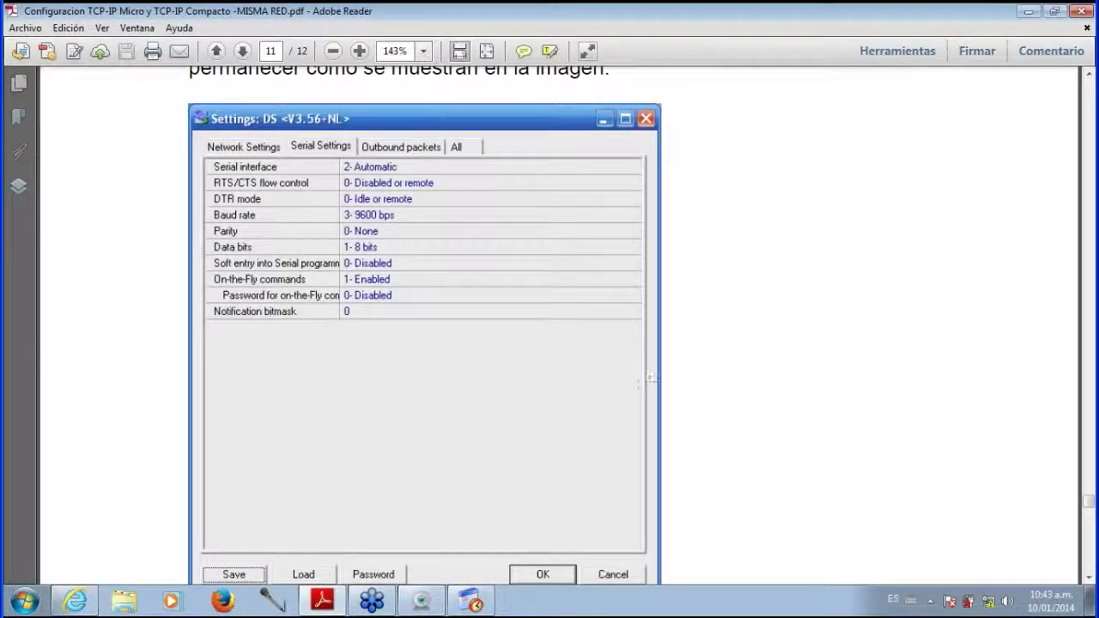
scroll(1041, 450, down, 1)
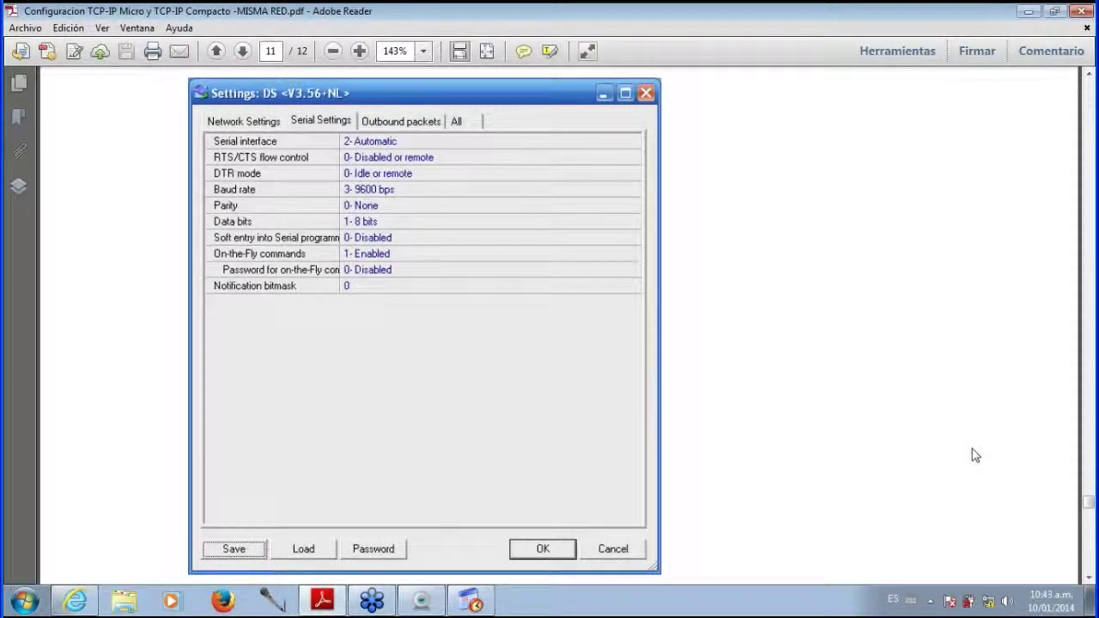
scroll(976, 455, down, 10)
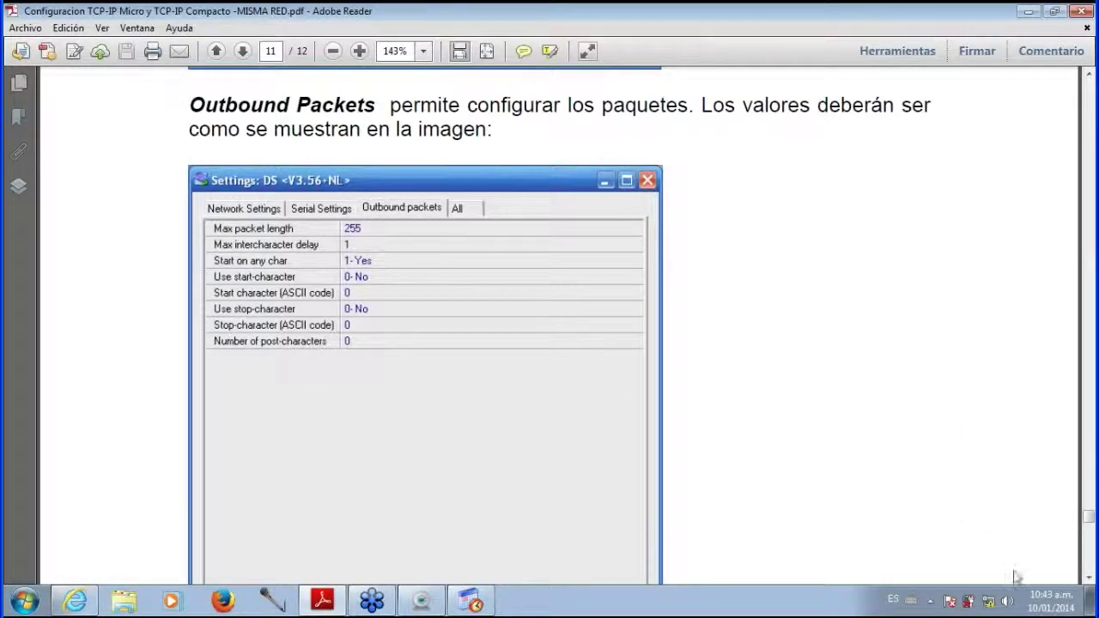
Review the Outbound packets image and go back to the Network Settings page of the TCP-IP Micro and Compacto guide.
click(1089, 580)
click(1089, 581)
click(1089, 580)
click(1089, 580)
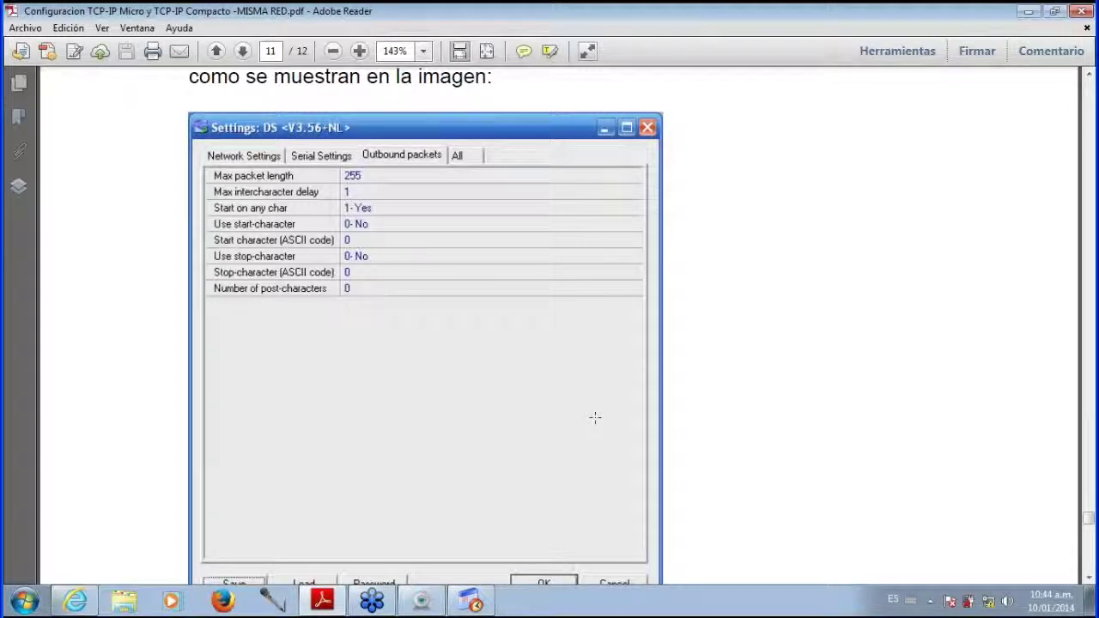
click(1028, 12)
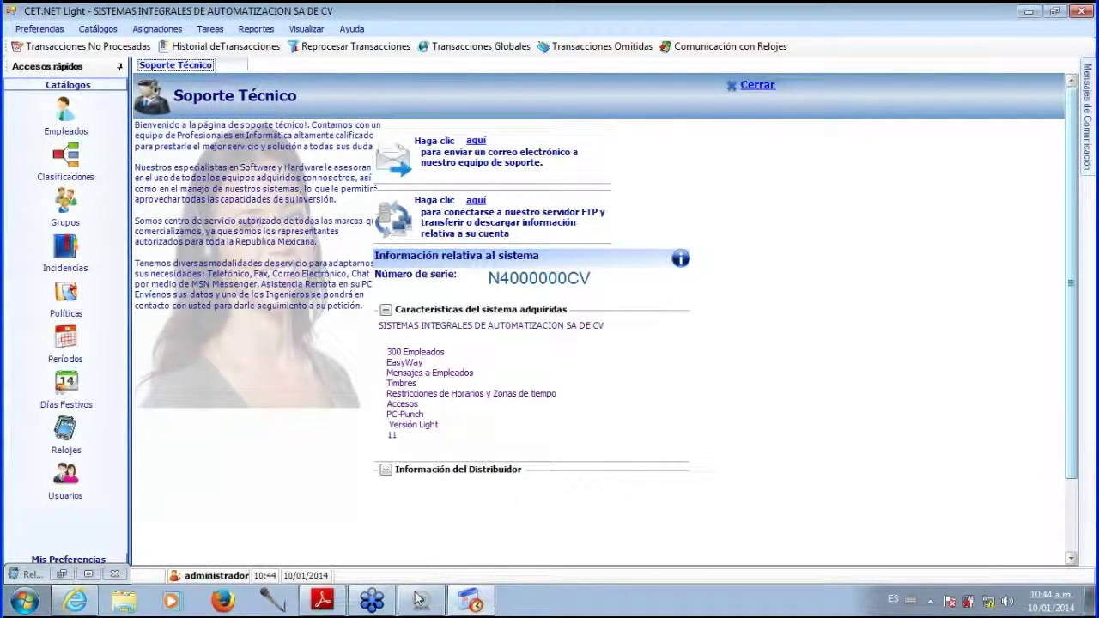
mouse_move(404, 607)
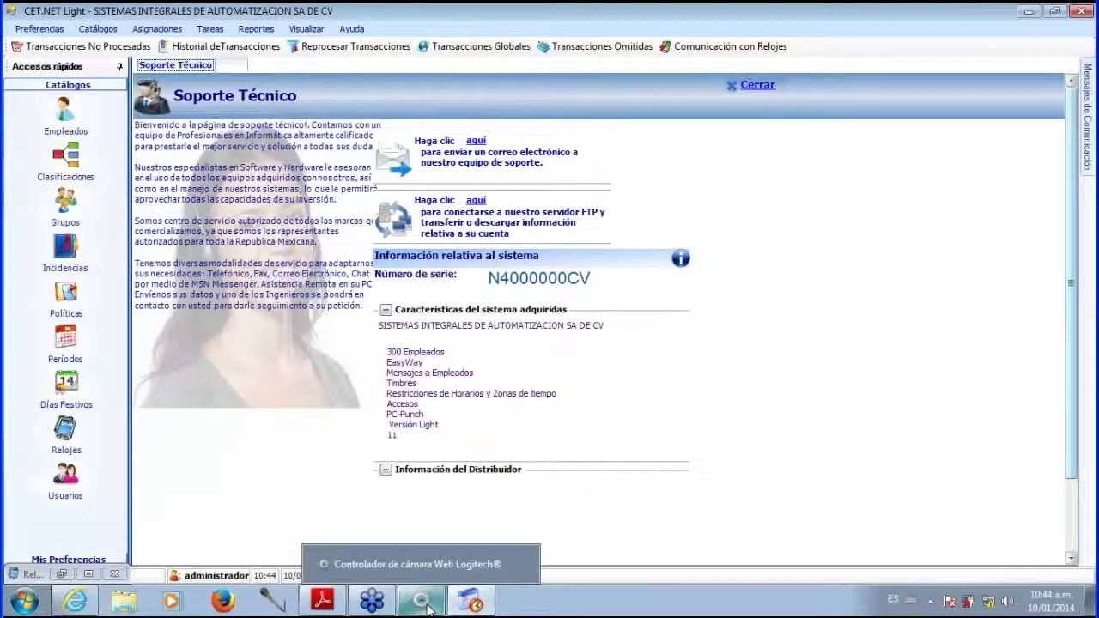
click(322, 600)
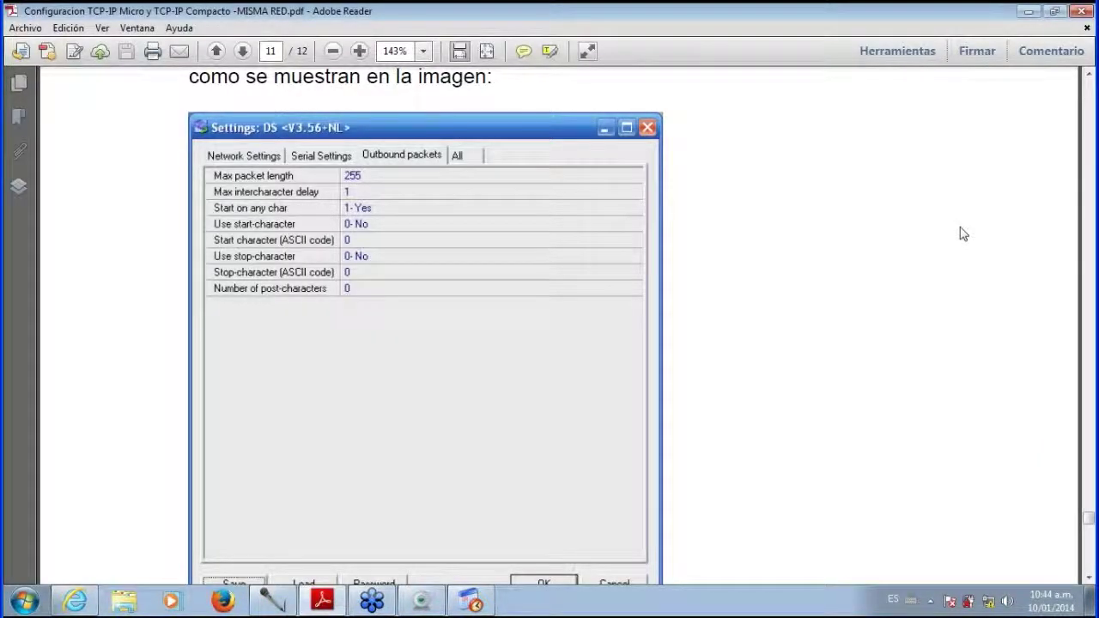
scroll(987, 151, up, 1)
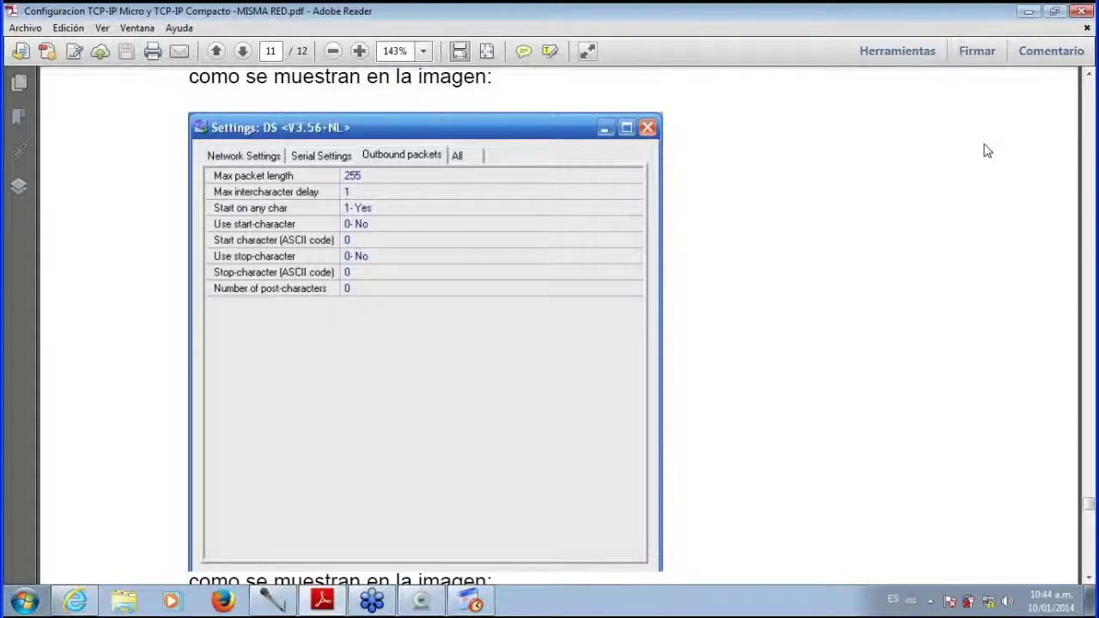
scroll(987, 151, up, 15)
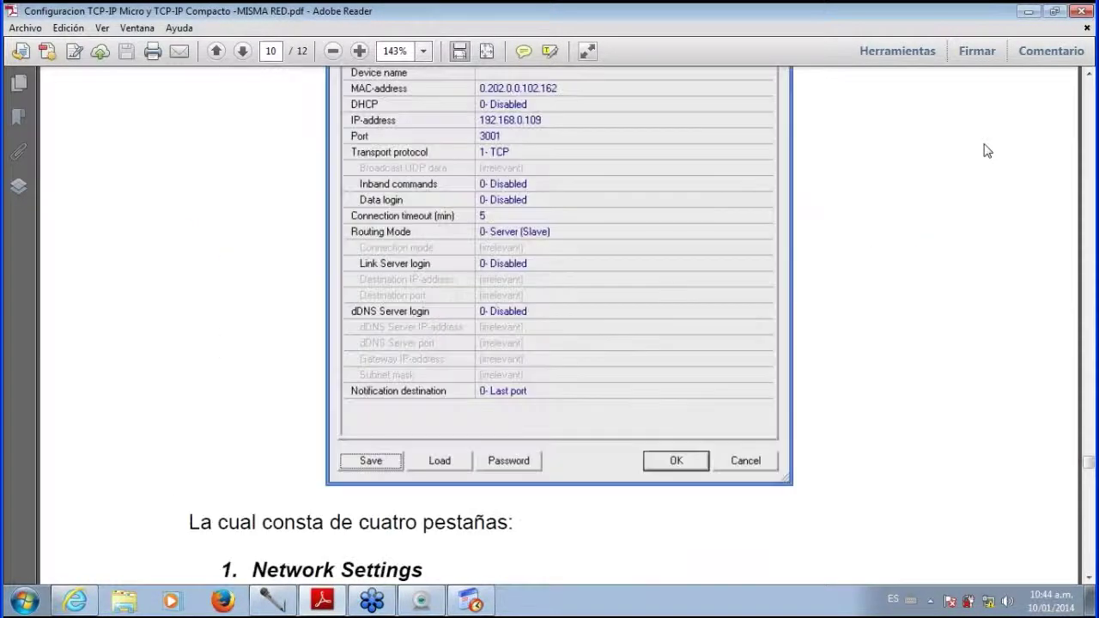
scroll(987, 151, up, 3)
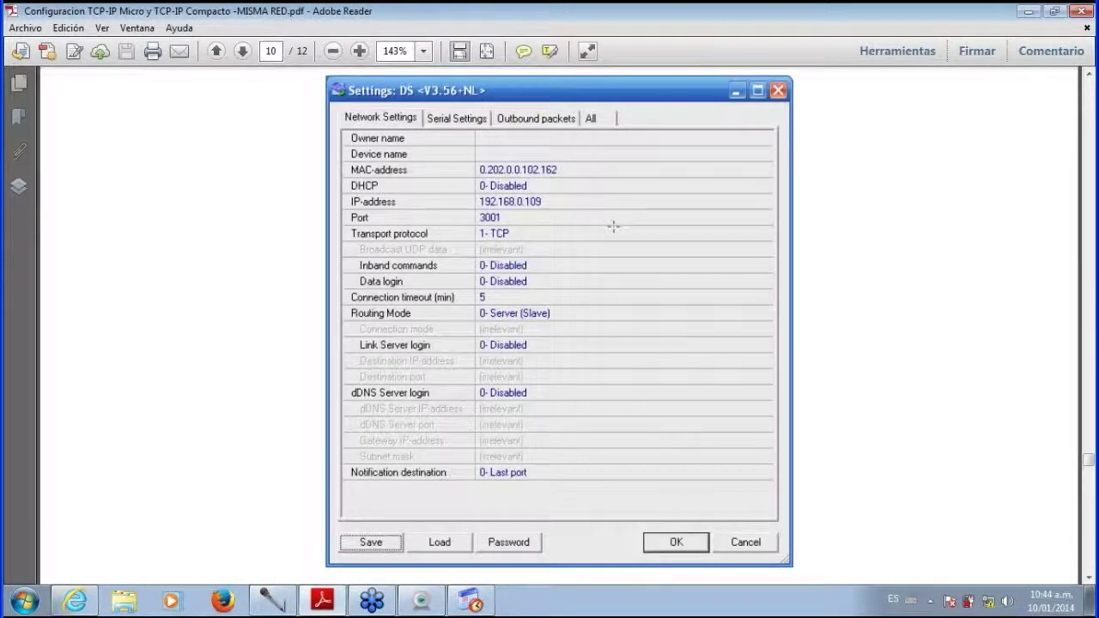
Switch back to CET.NET Light and define the new clock with ID 0, description HAND PUNCH and class HAND PUNCH.
click(1028, 13)
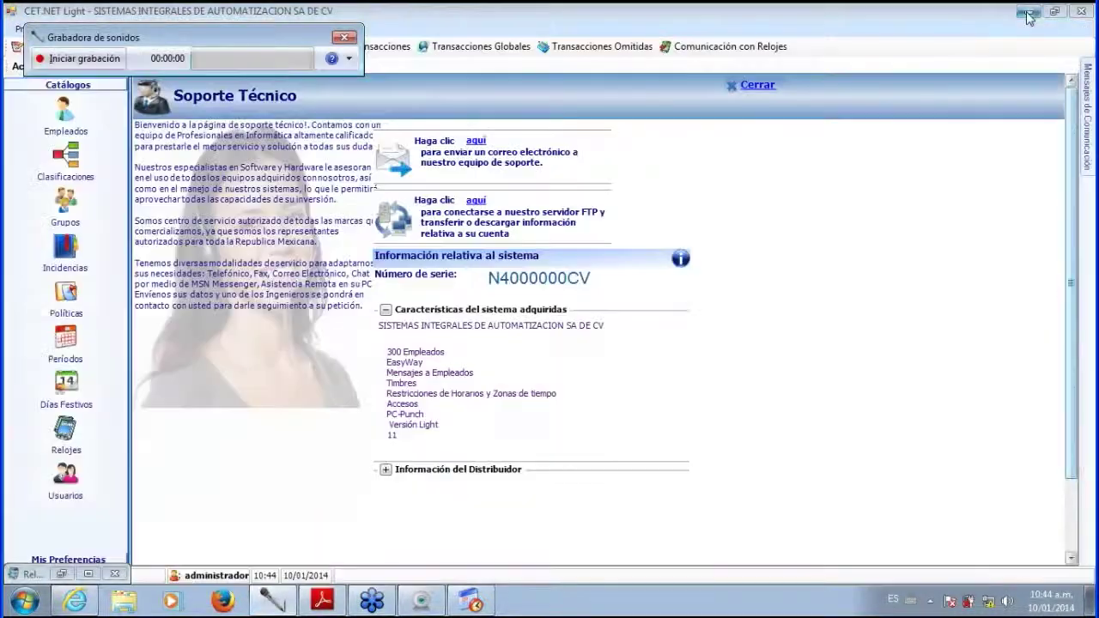
click(343, 37)
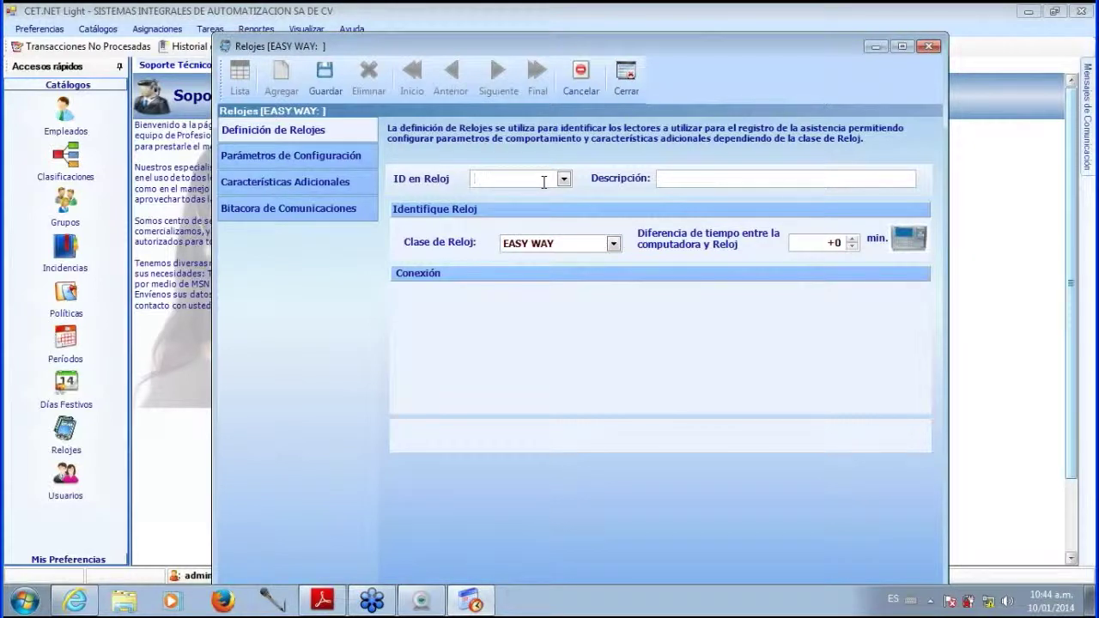
text(0)
click(659, 182)
text(HAND PUNCH)
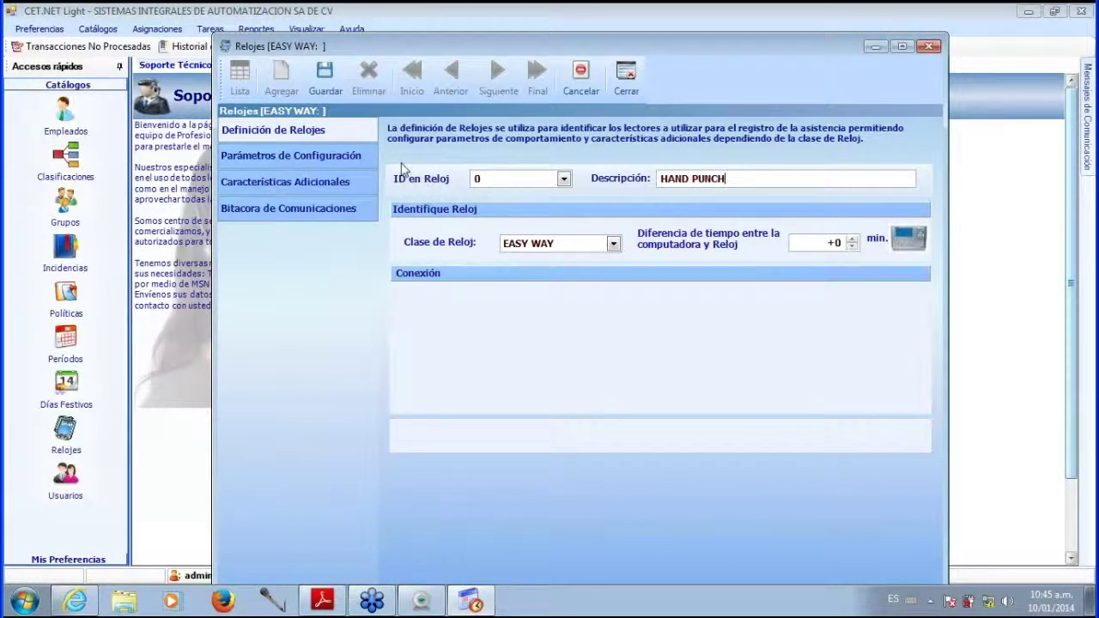
click(611, 243)
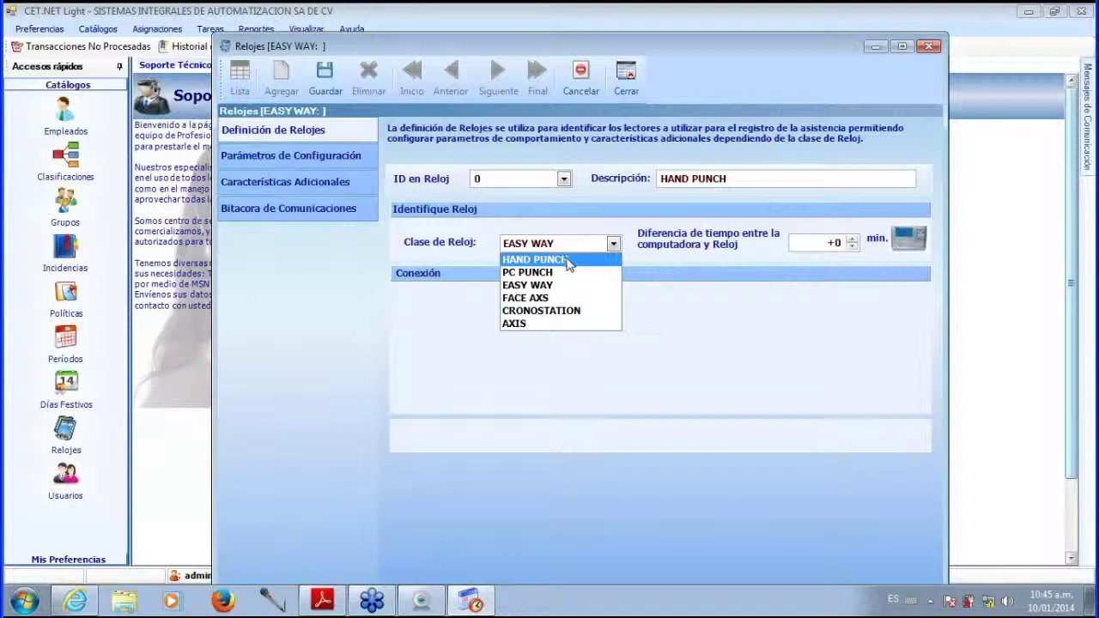
click(567, 261)
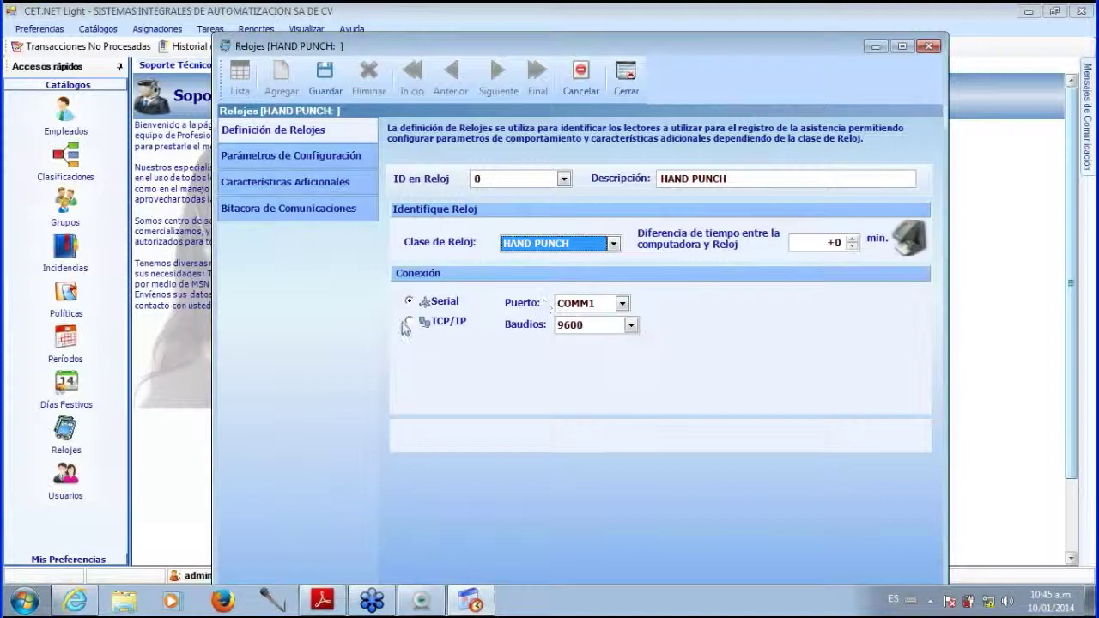
Set the HAND PUNCH clock's connection to TCP/IP with address 192.168.0.89 and save the record.
click(622, 304)
click(623, 304)
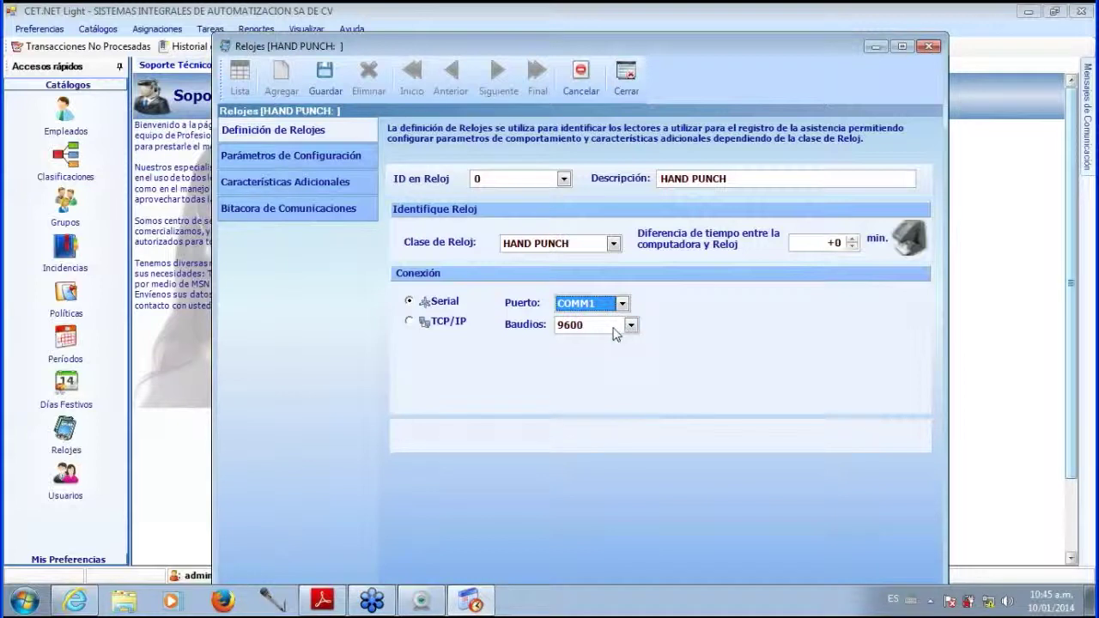
click(409, 322)
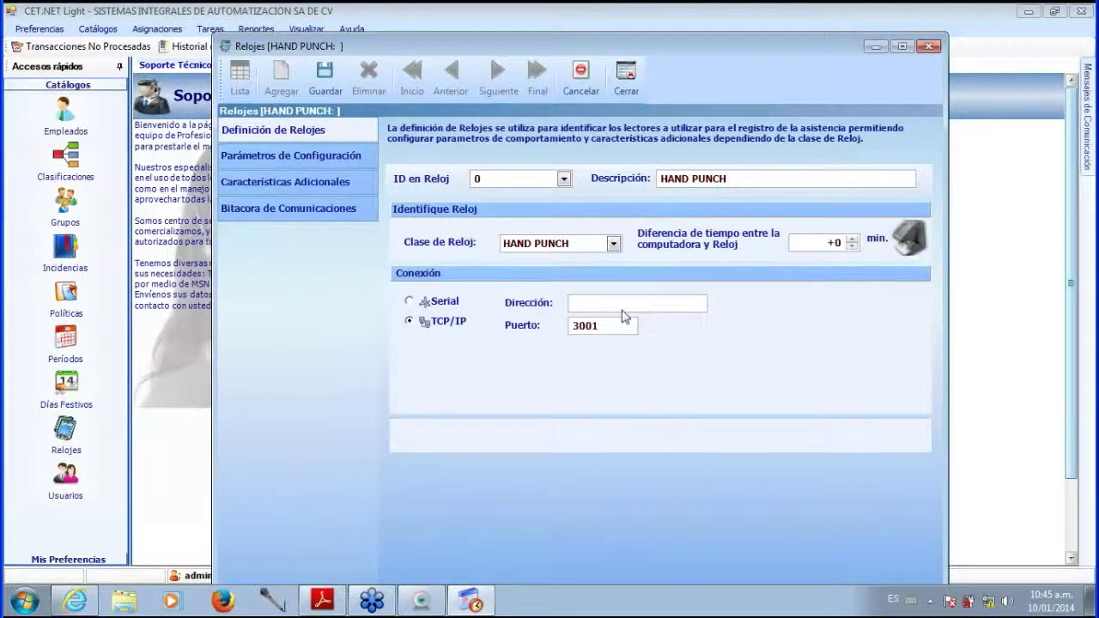
text(192.168.0.89)
click(314, 88)
In the clock's configuration parameters, choose the HandPunch 1000 model and set Longitud de Credencial to 5.
click(311, 162)
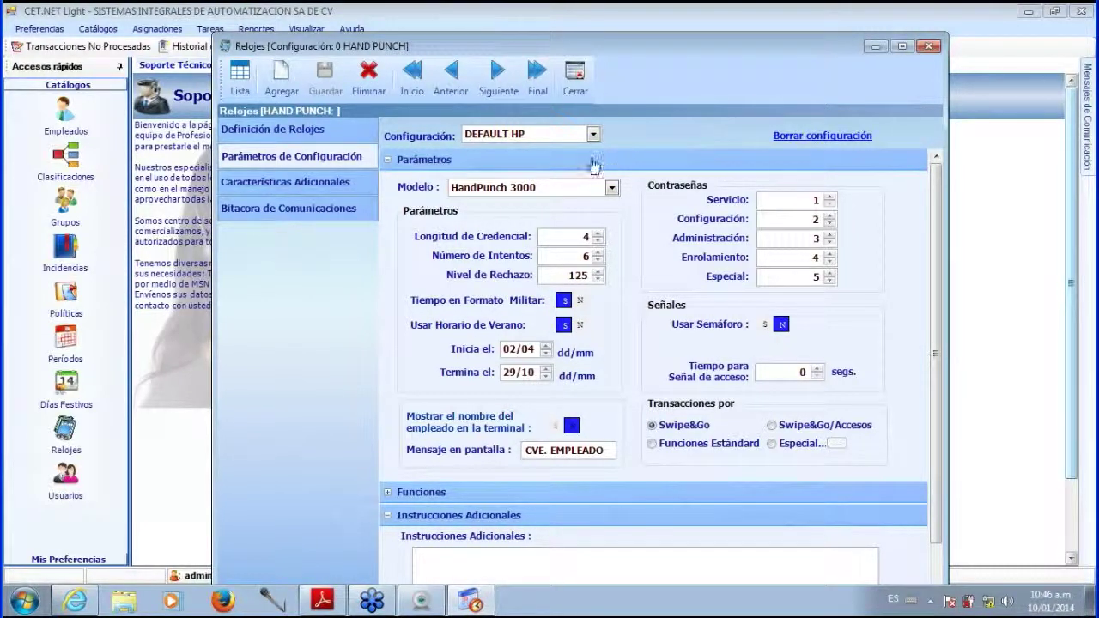
click(612, 187)
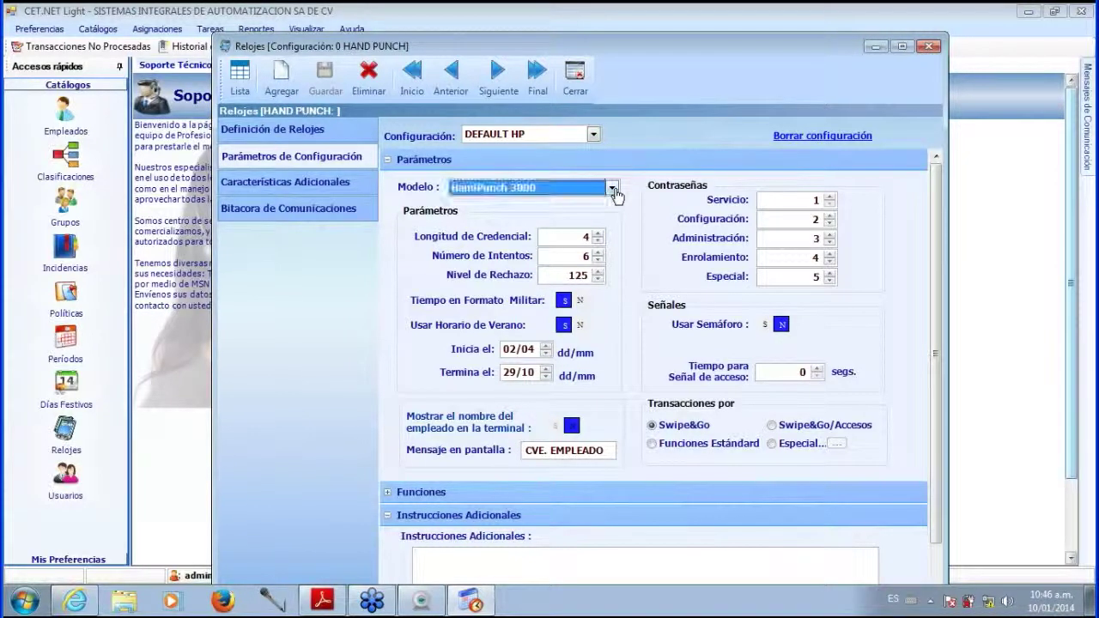
click(599, 203)
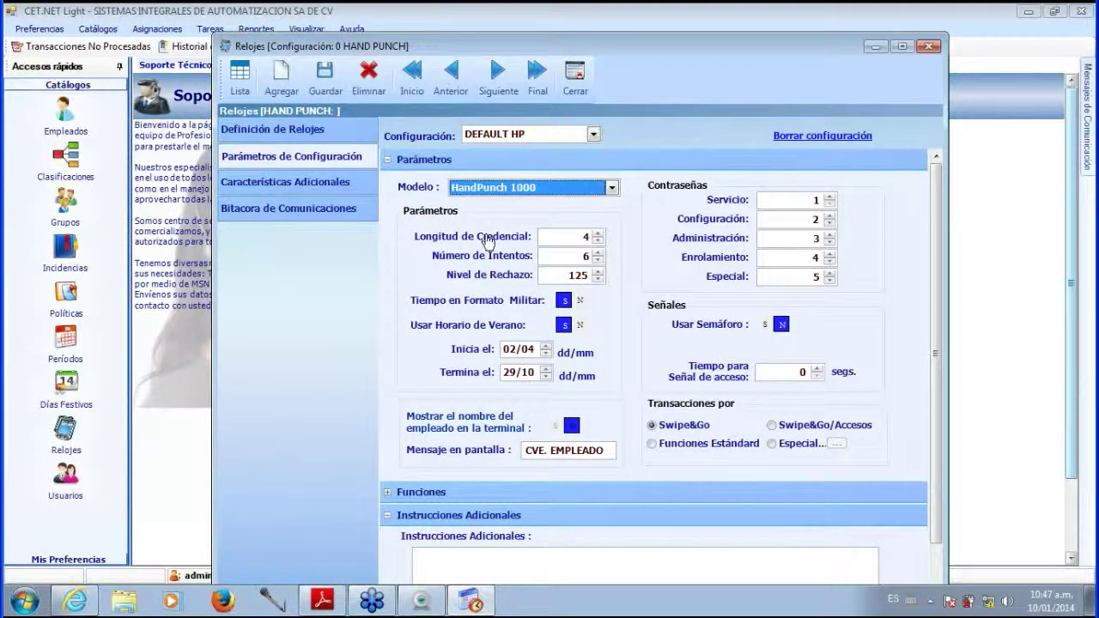
click(598, 237)
click(598, 233)
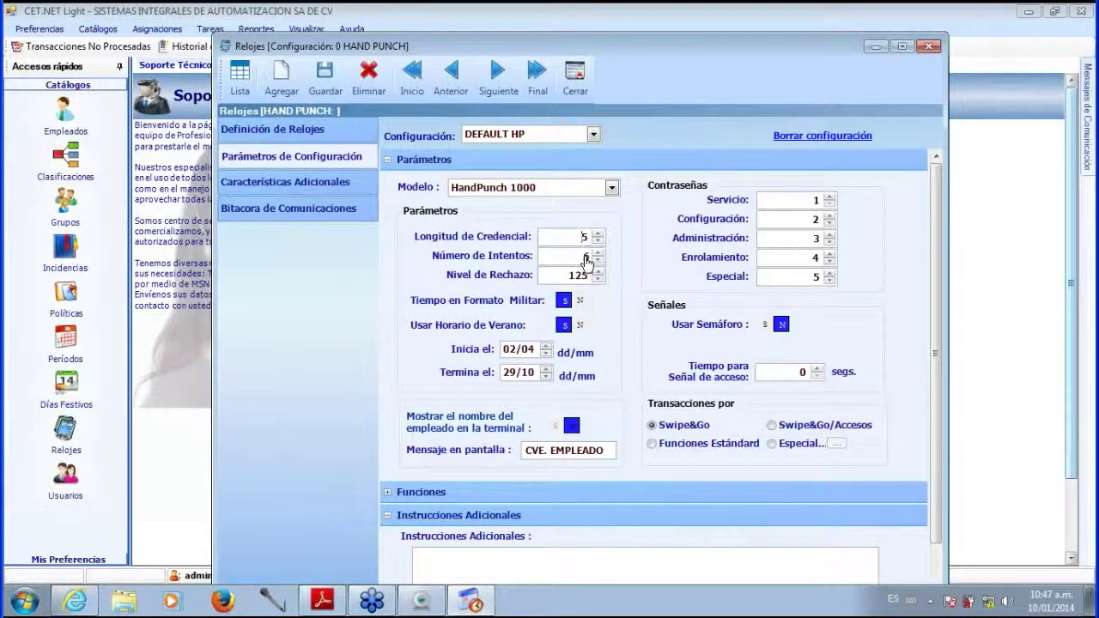
Examine the attempts, rejection level and service password fields, and try the alternatives for Tiempo en Formato Militar and Usar Semáforo.
click(586, 257)
click(568, 275)
click(581, 301)
click(564, 300)
double_click(822, 199)
click(765, 324)
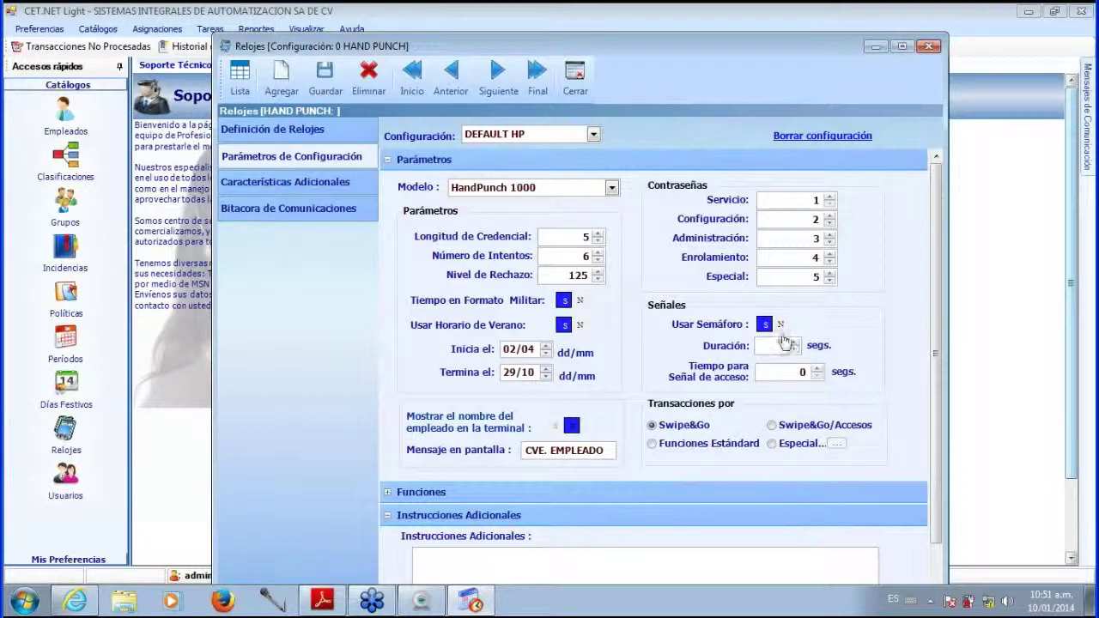
click(781, 327)
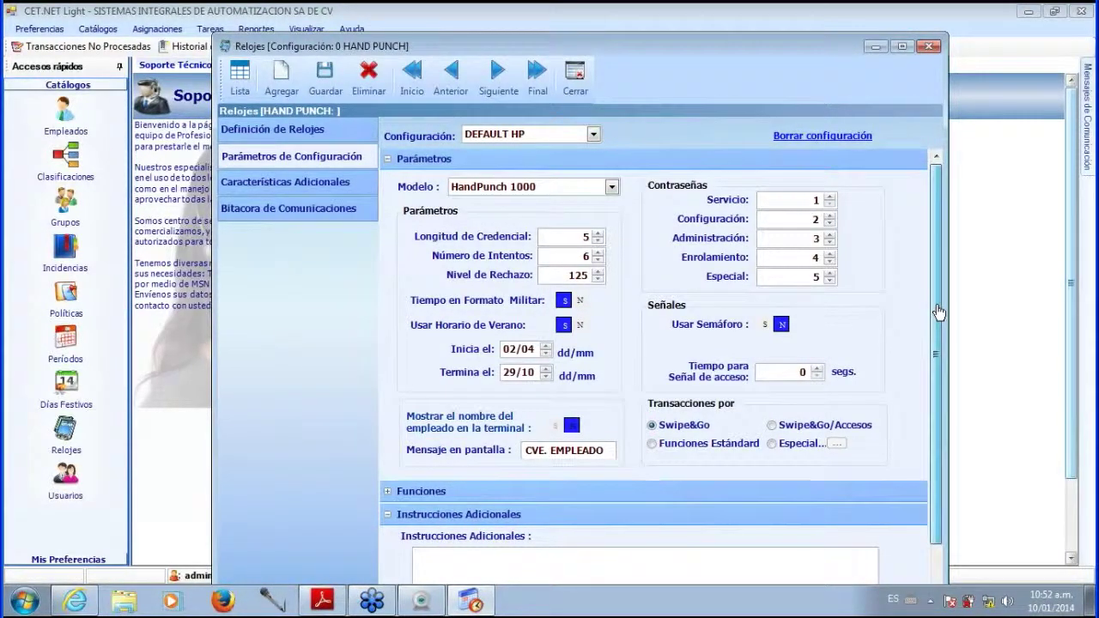
Try Funciones Estándar as the Transacciones por mode and return to Swipe&Go.
scroll(937, 311, down, 1)
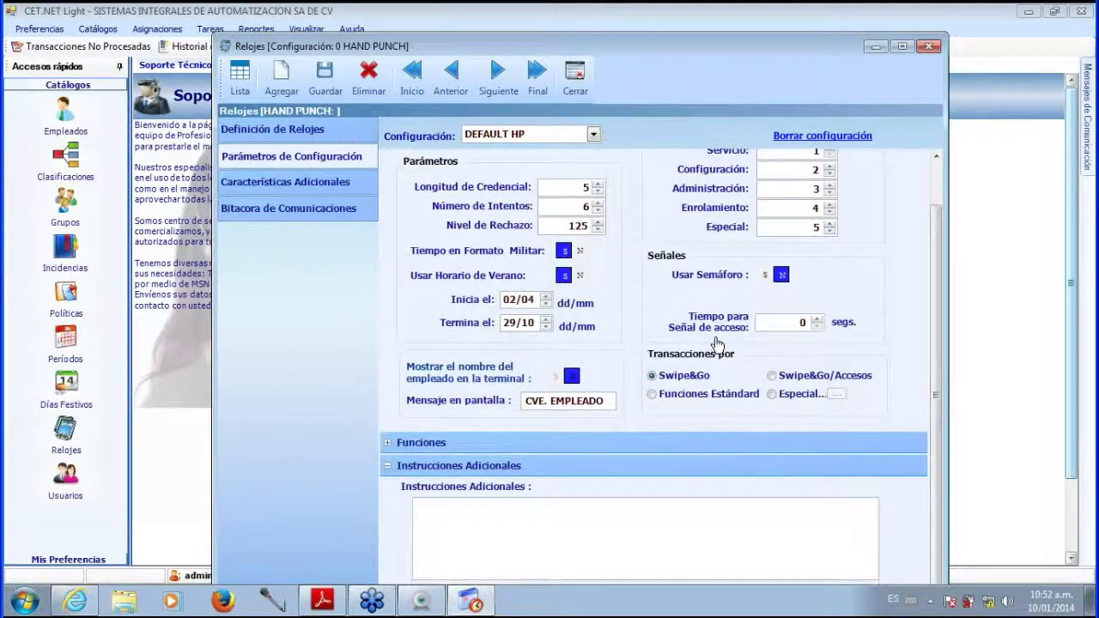
click(653, 378)
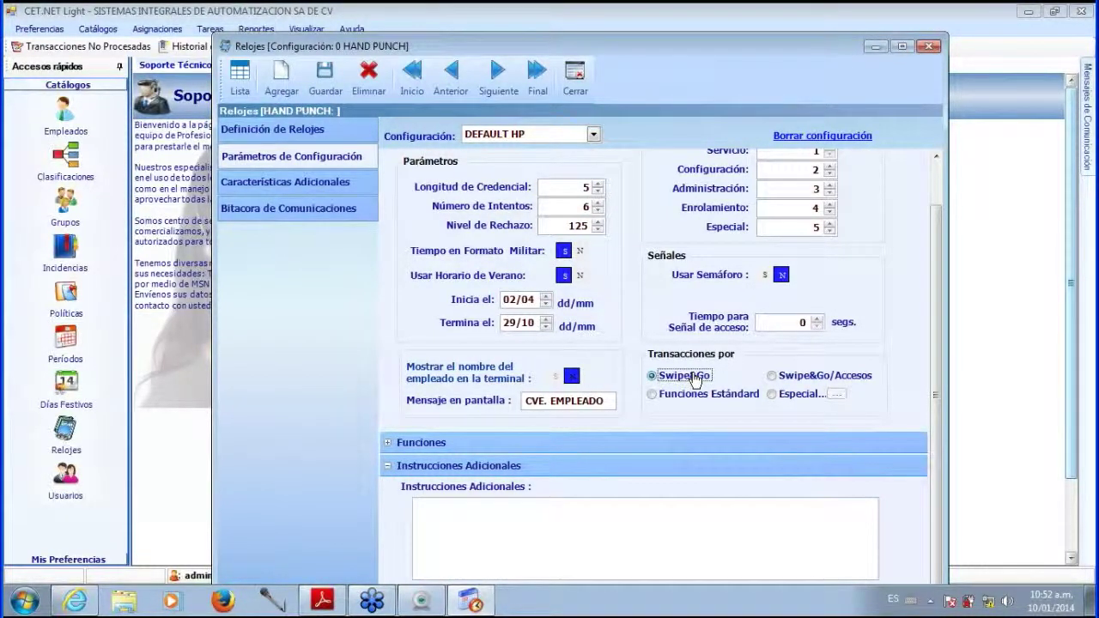
click(653, 395)
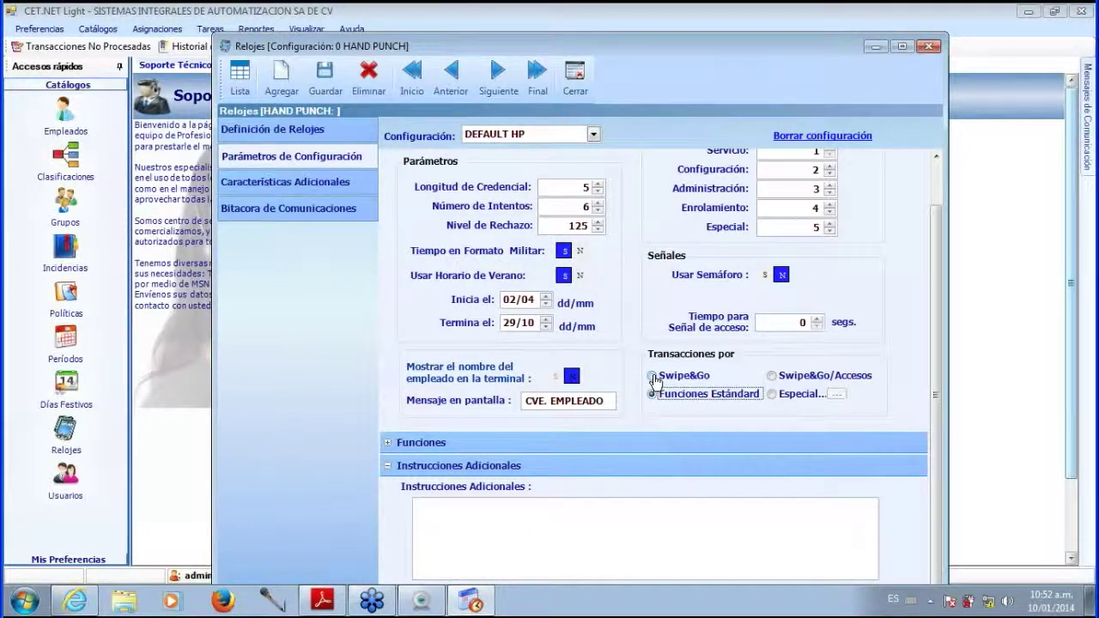
click(653, 377)
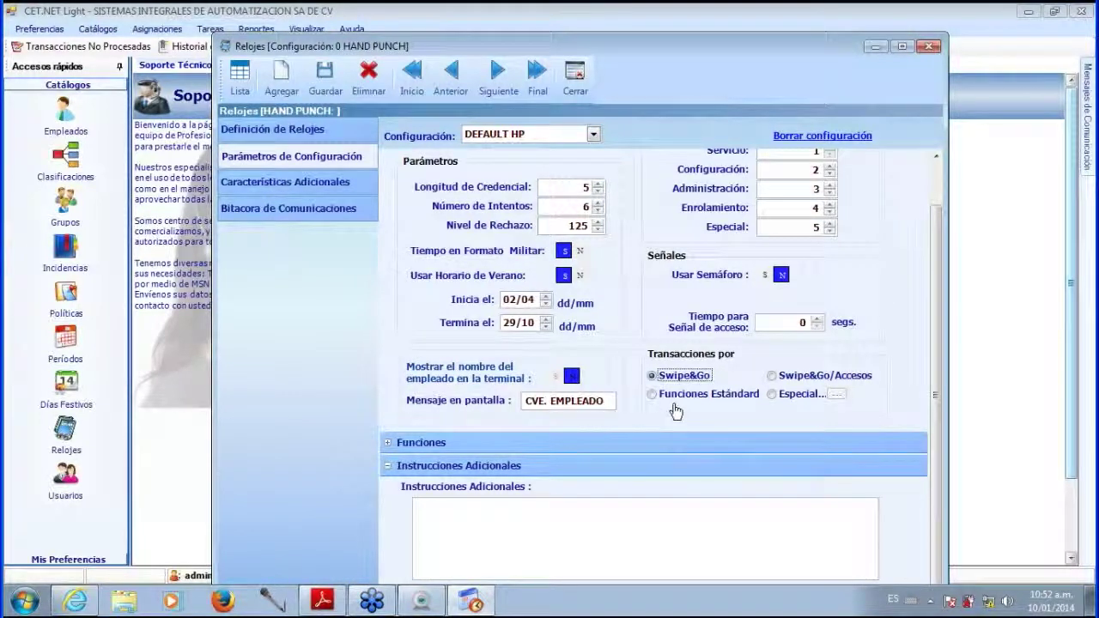
click(678, 399)
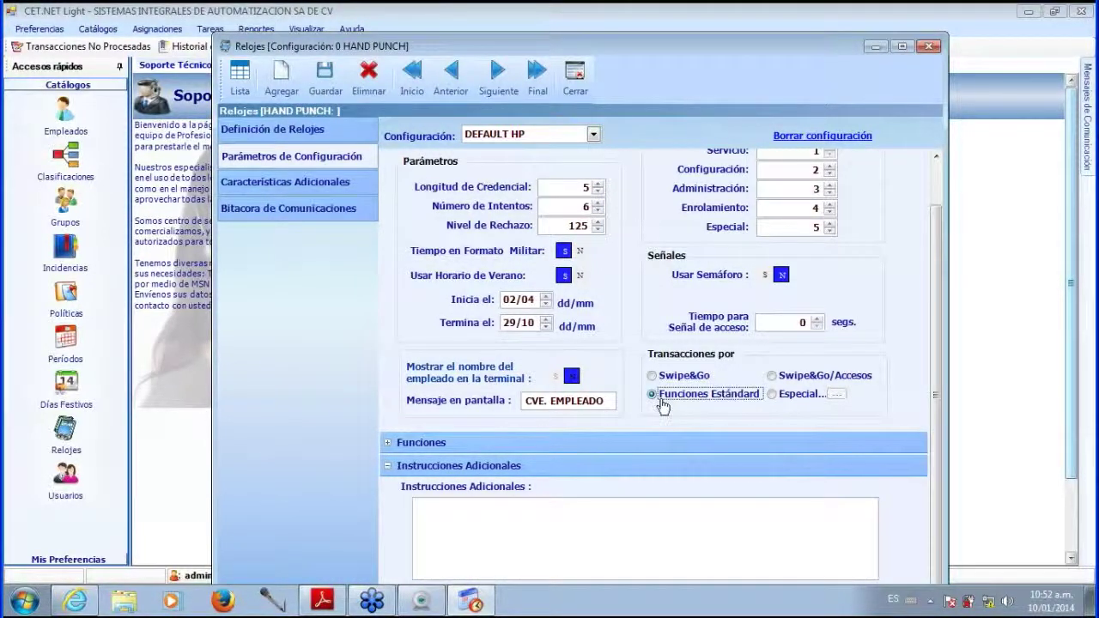
click(683, 376)
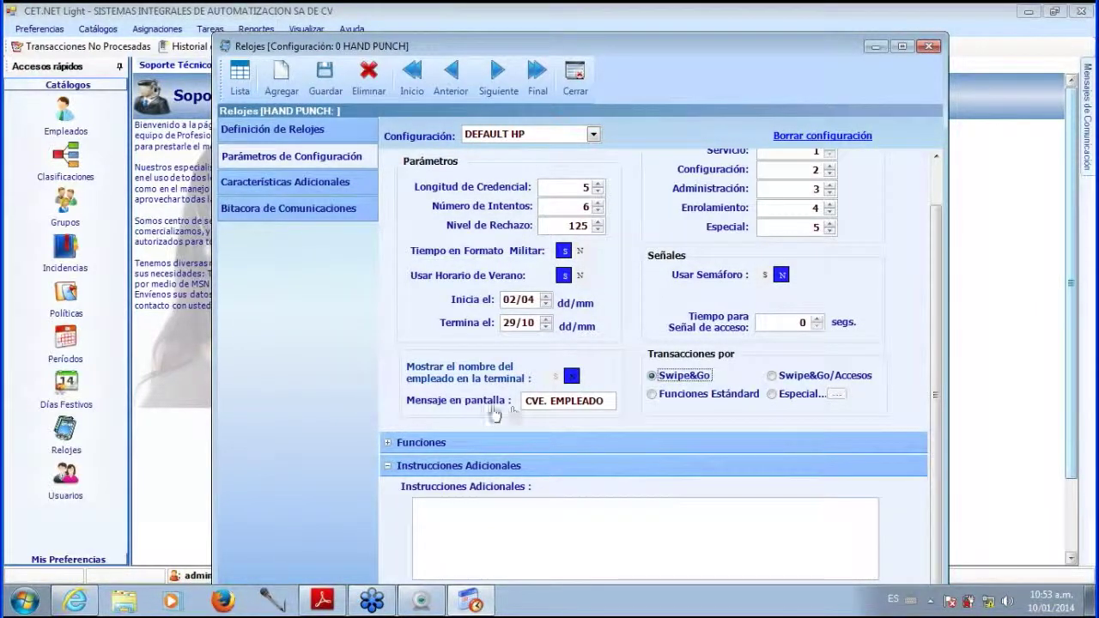
Examine the Mensaje en pantalla text in the clock's parameters.
click(610, 402)
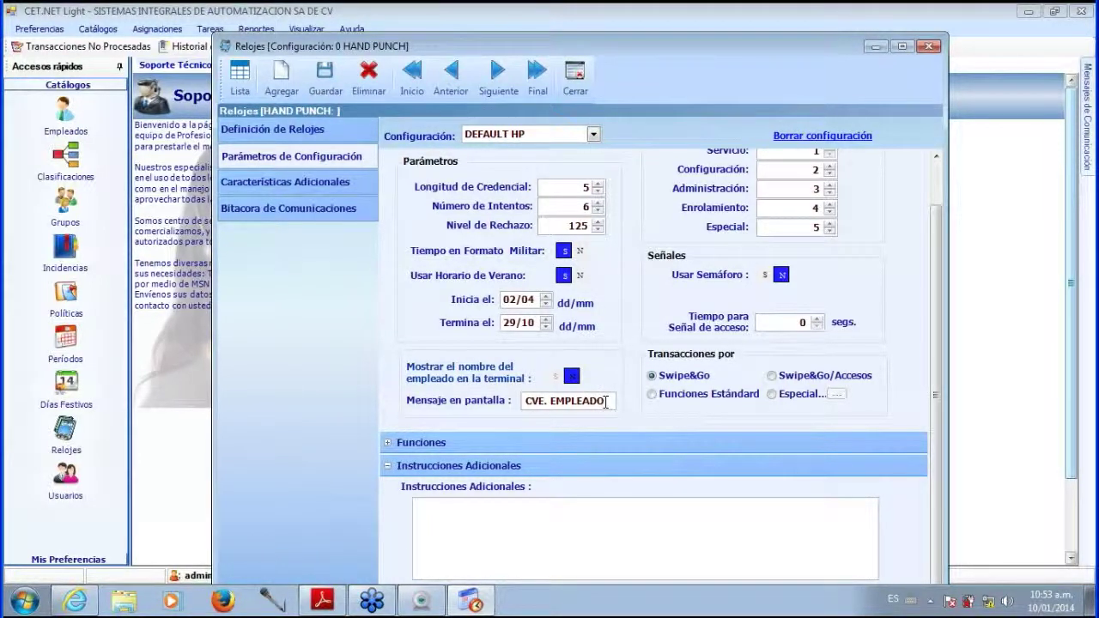
triple_click(606, 402)
click(608, 402)
drag(936, 285, 934, 219)
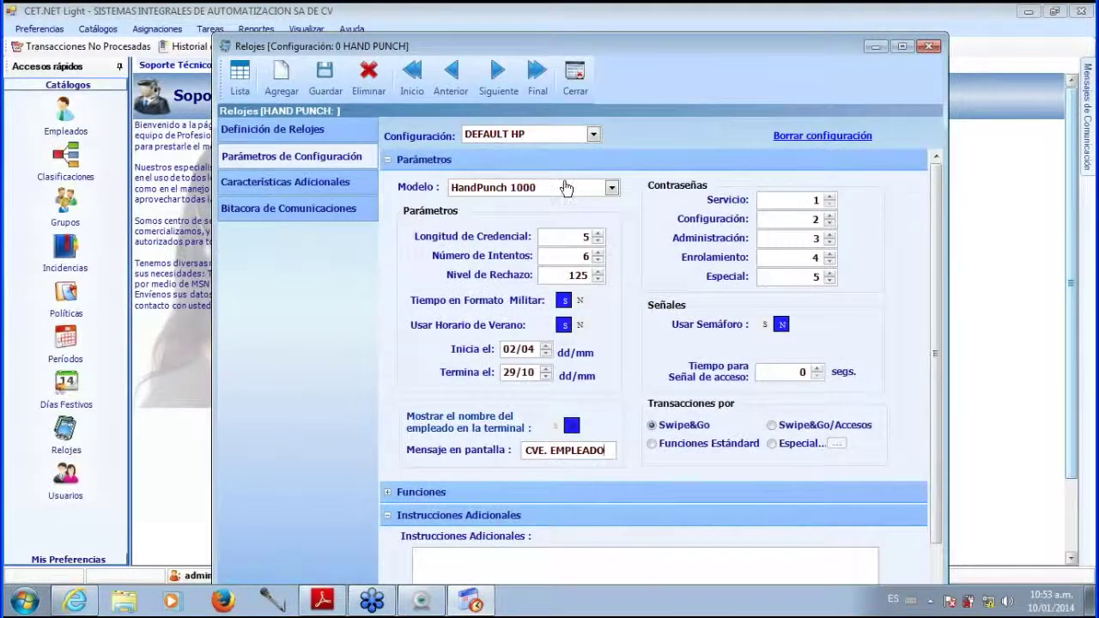
Collapse Parámetros and examine the SG, IN and OUT definitions in the Funciones section.
click(387, 160)
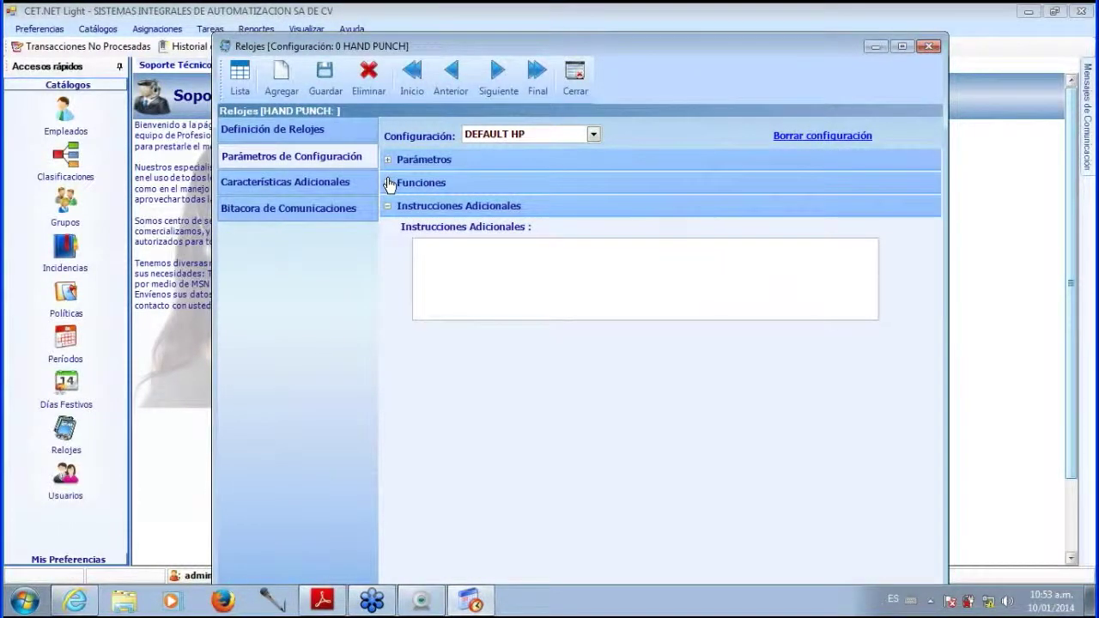
click(389, 183)
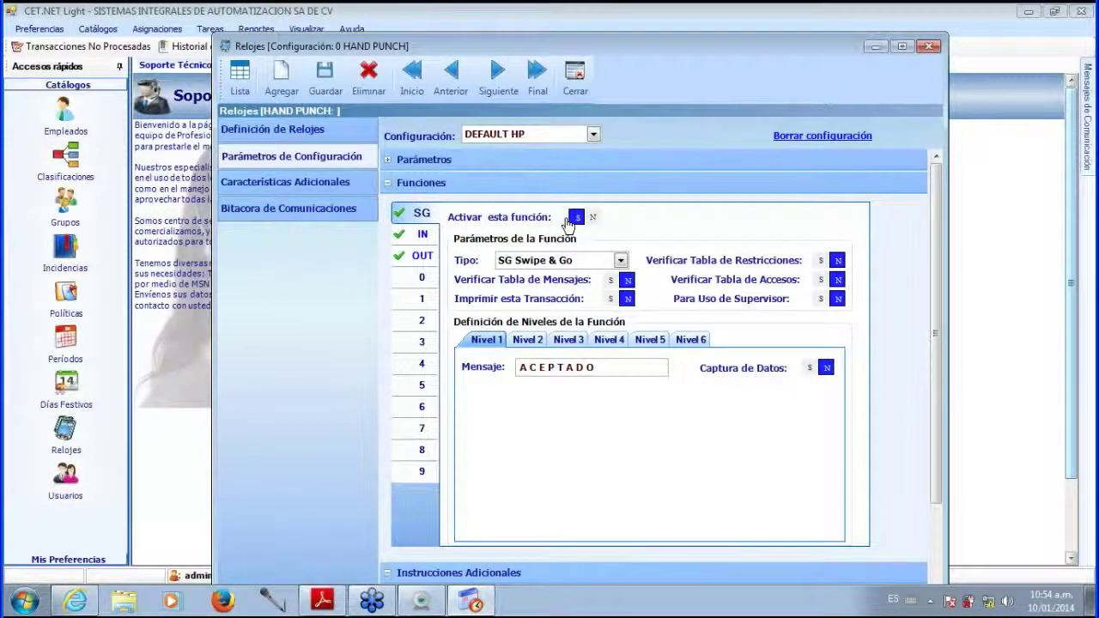
click(424, 235)
key(Down)
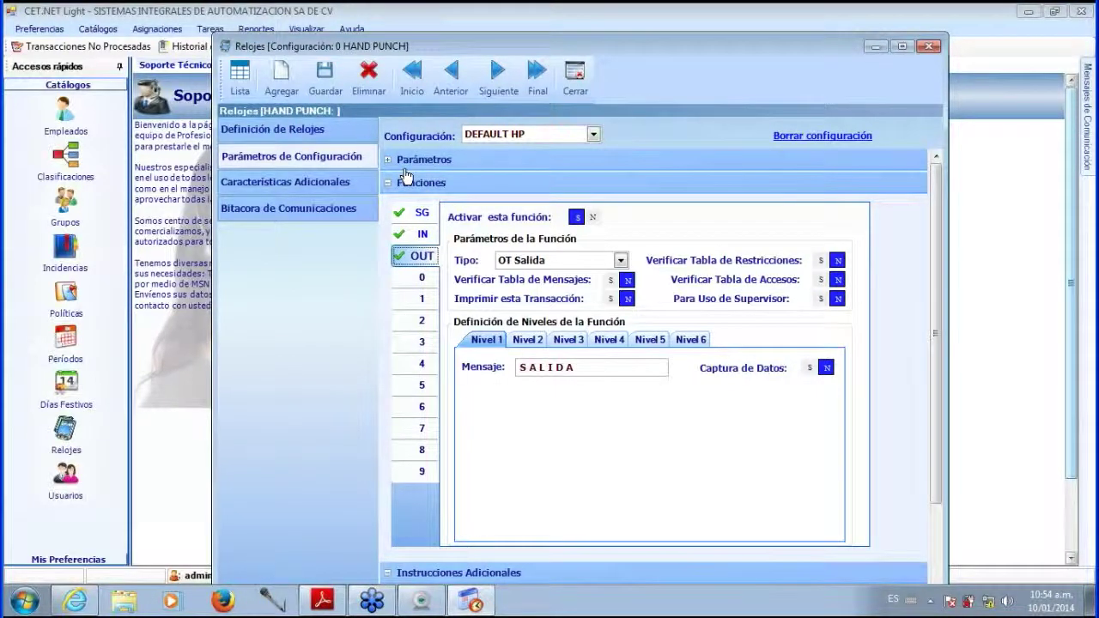
click(421, 234)
click(422, 257)
click(421, 233)
Compare Funciones Estándar with Swipe&Go, leave transactions on Swipe&Go and save the HAND PUNCH clock's configuration.
click(421, 160)
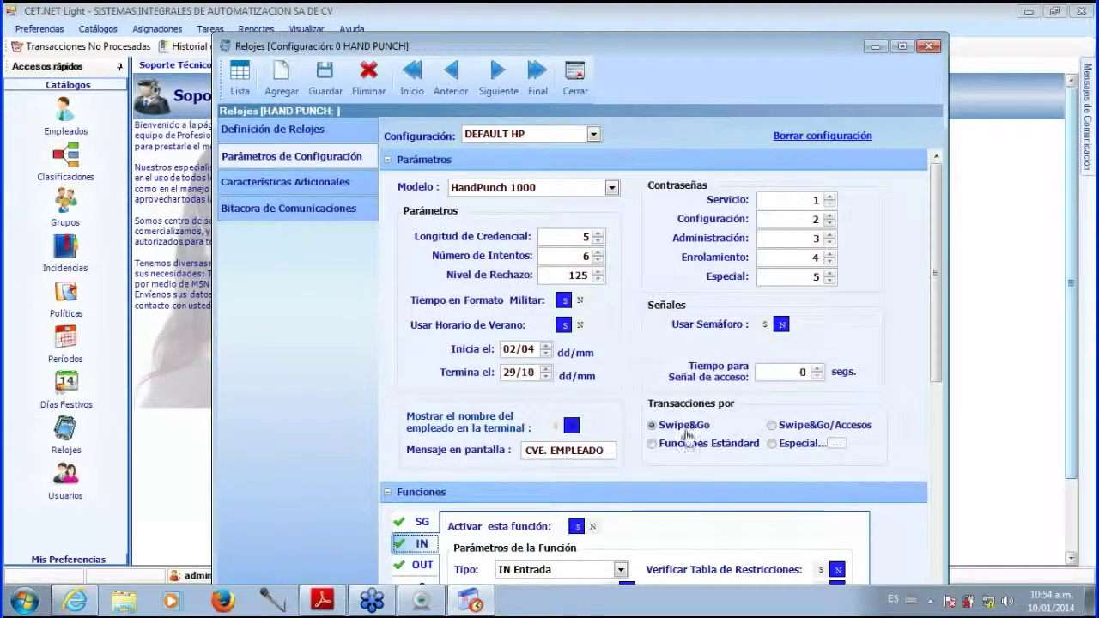
click(662, 449)
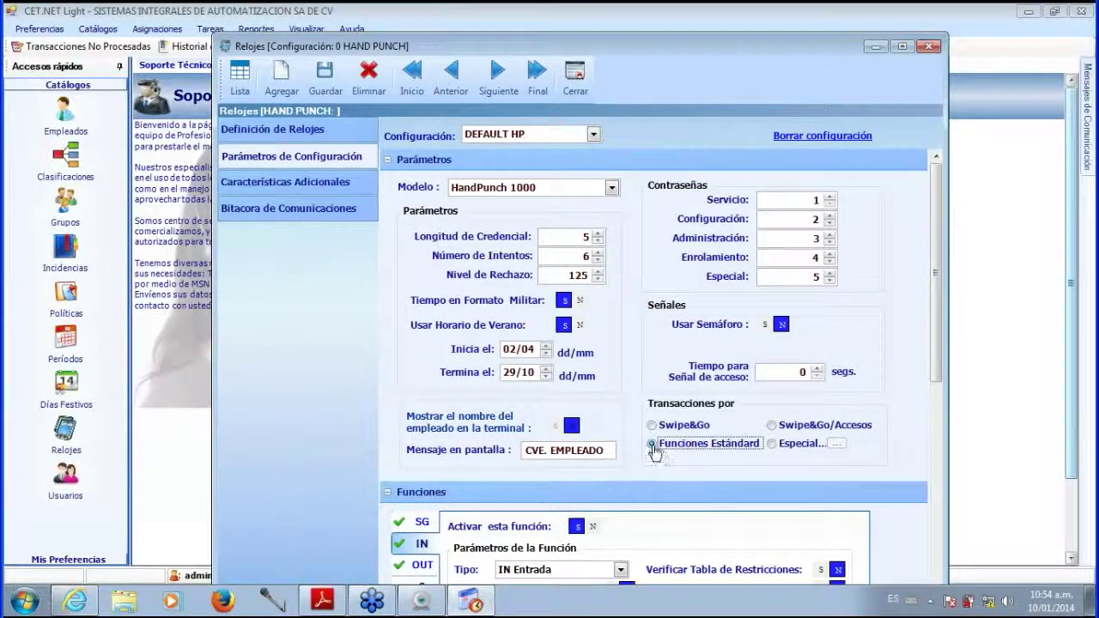
click(653, 425)
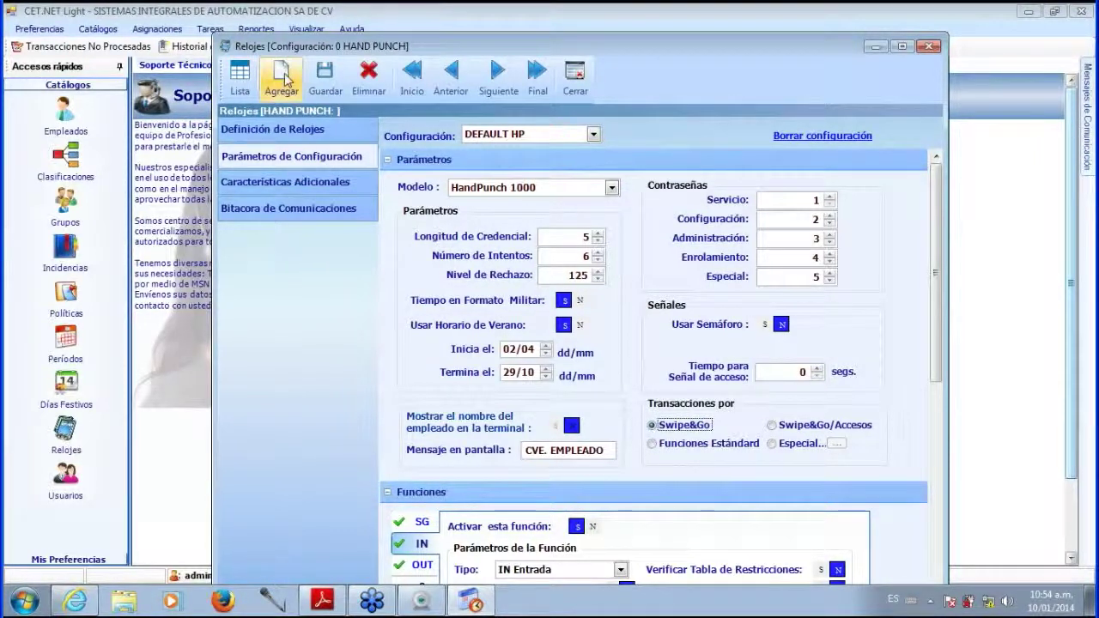
click(325, 92)
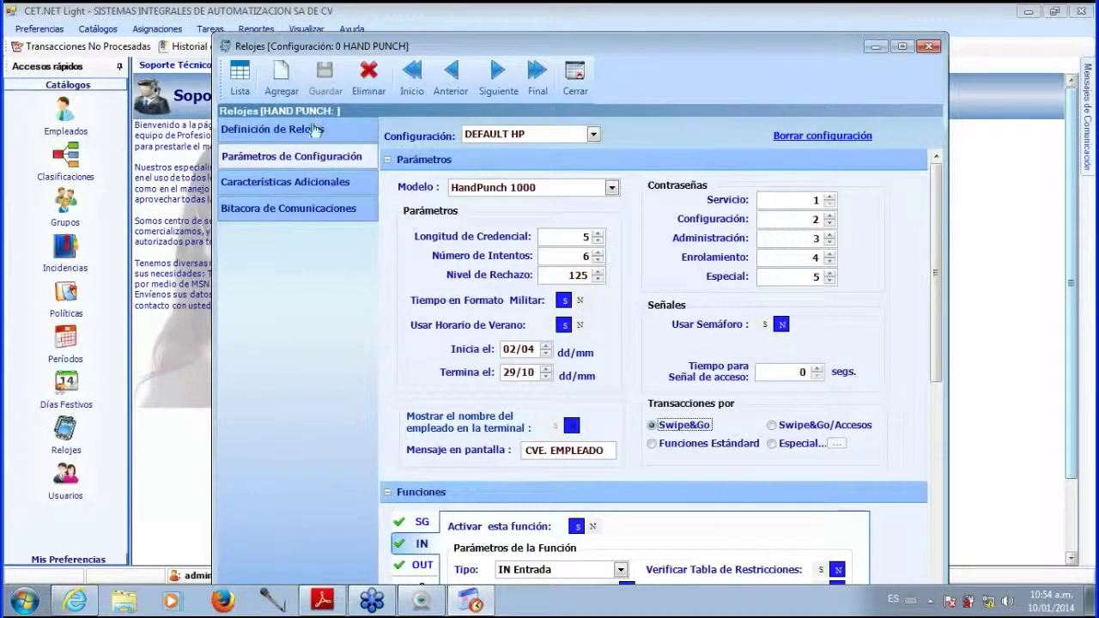
Examine the Zona de Tiempo and Campanas options in the HAND PUNCH clock's Características Adicionales.
click(333, 191)
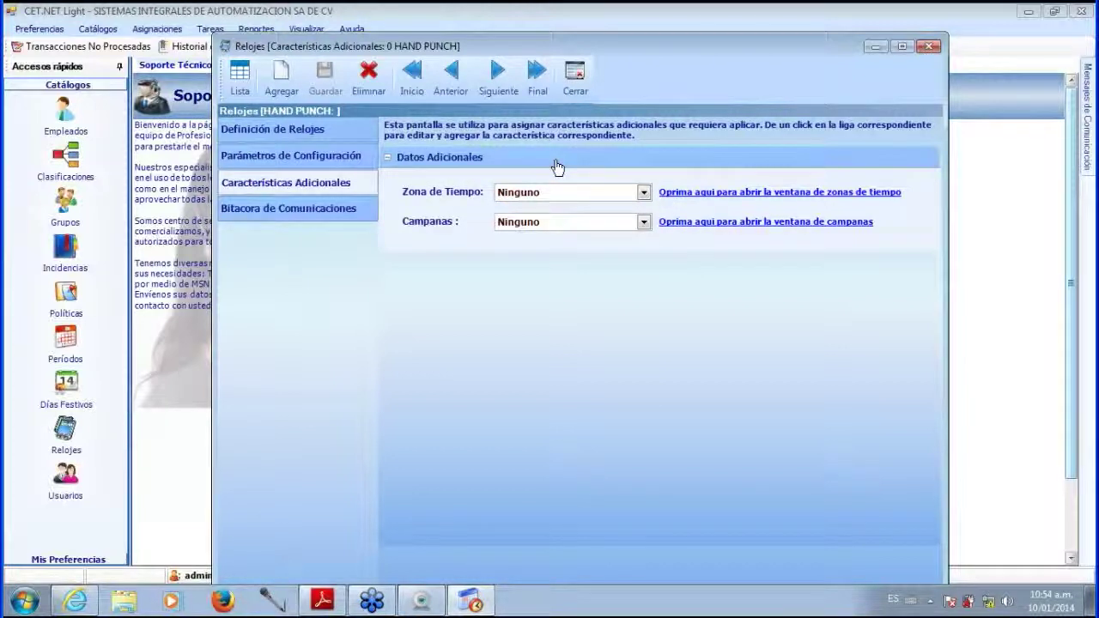
click(644, 192)
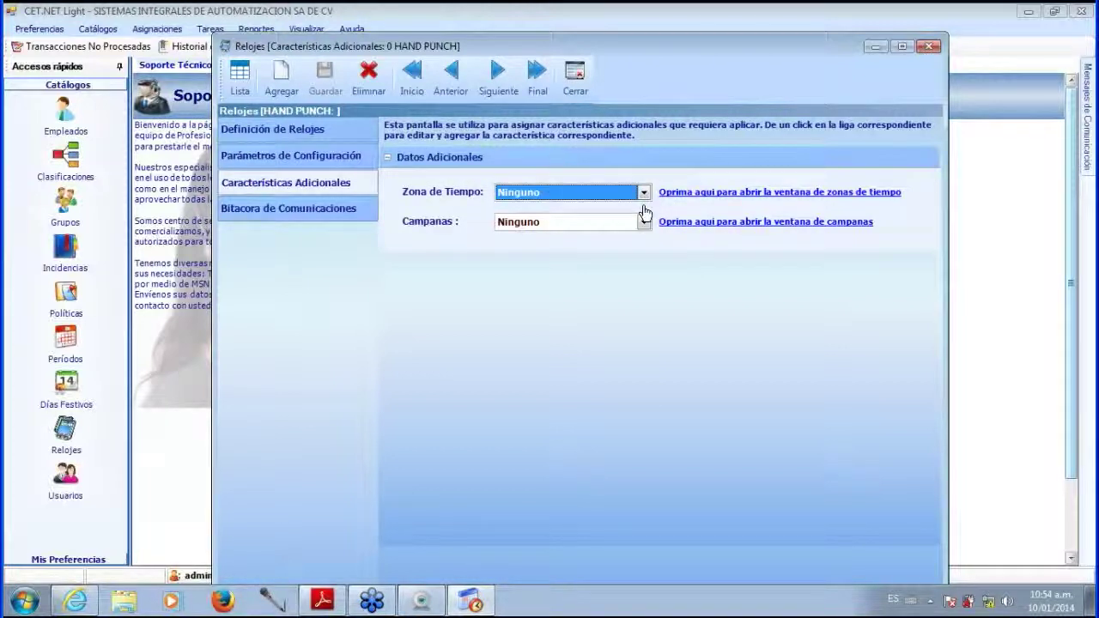
click(643, 222)
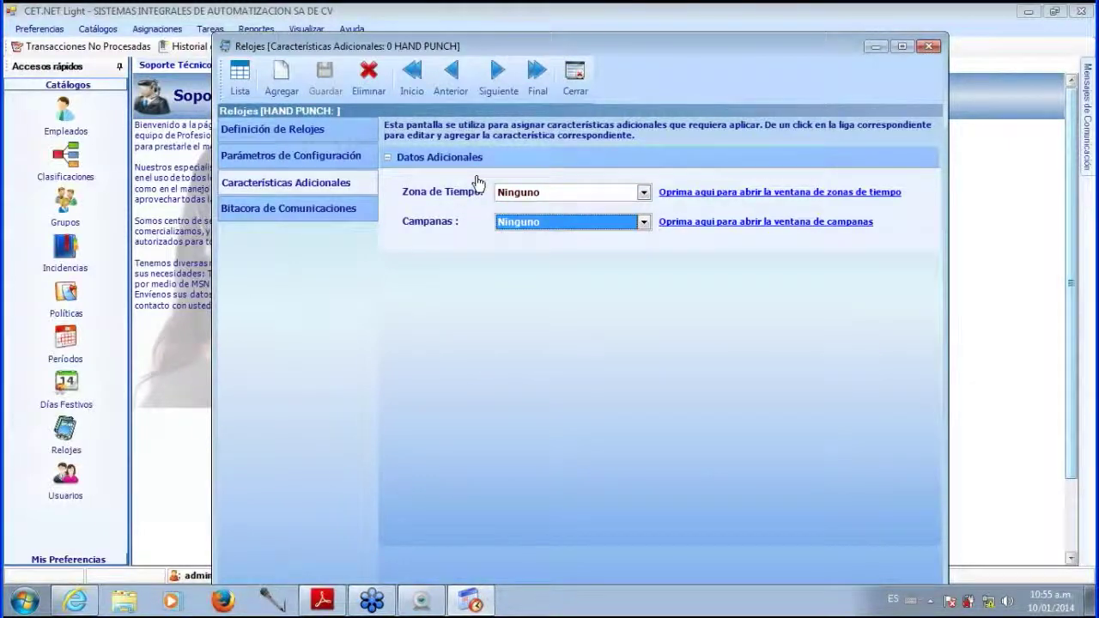
Check the HAND PUNCH clock's Bitácora de Comunicaciones for sessions to consult and close the clock's window.
click(262, 216)
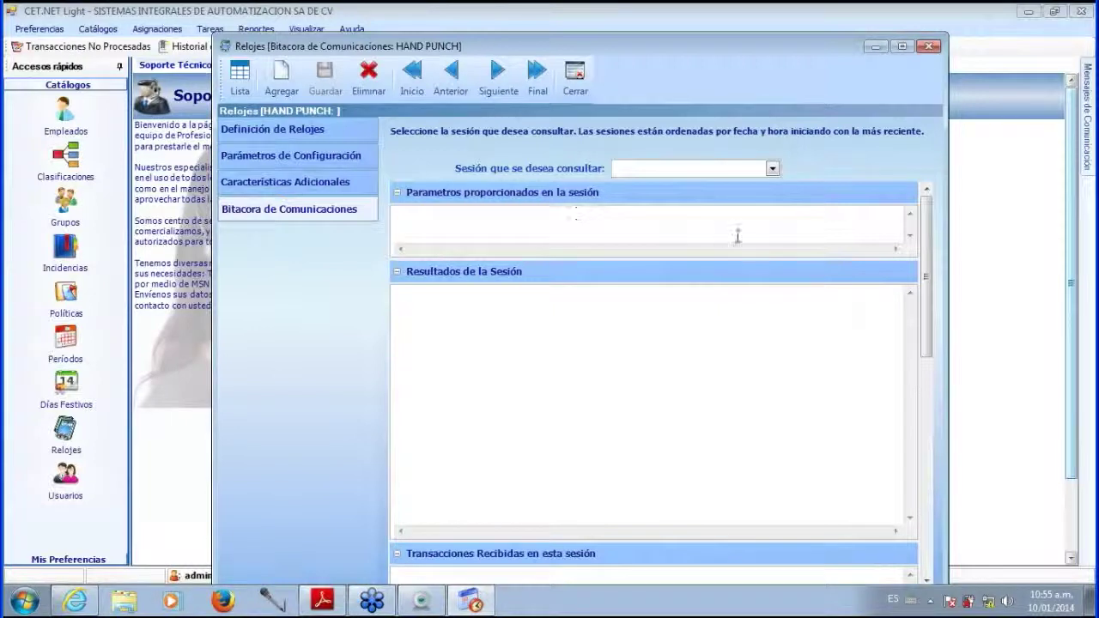
click(773, 169)
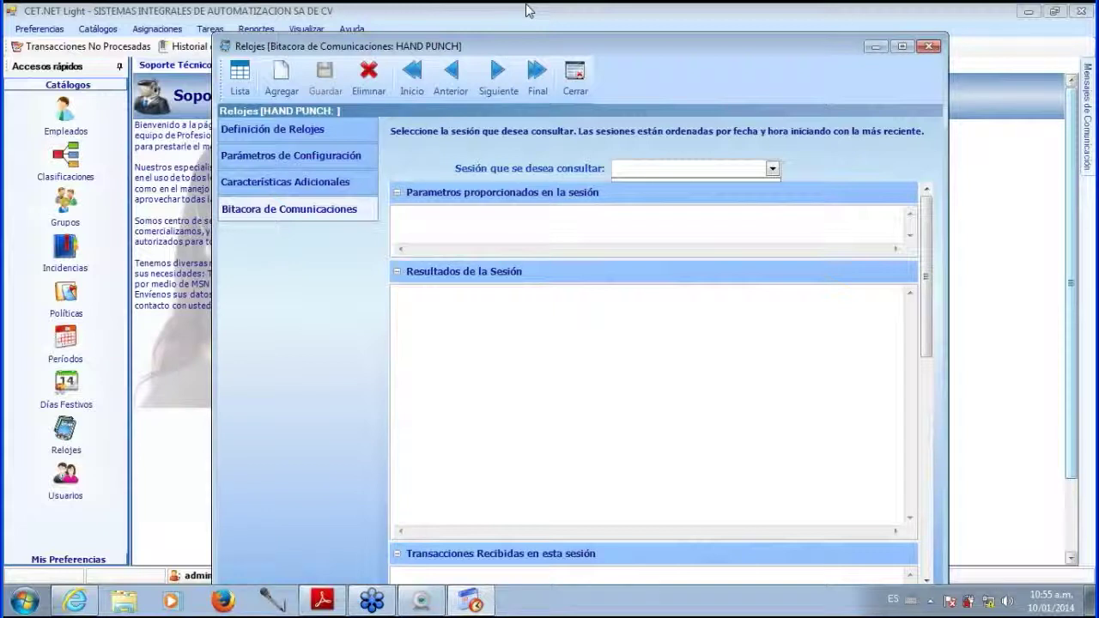
click(576, 88)
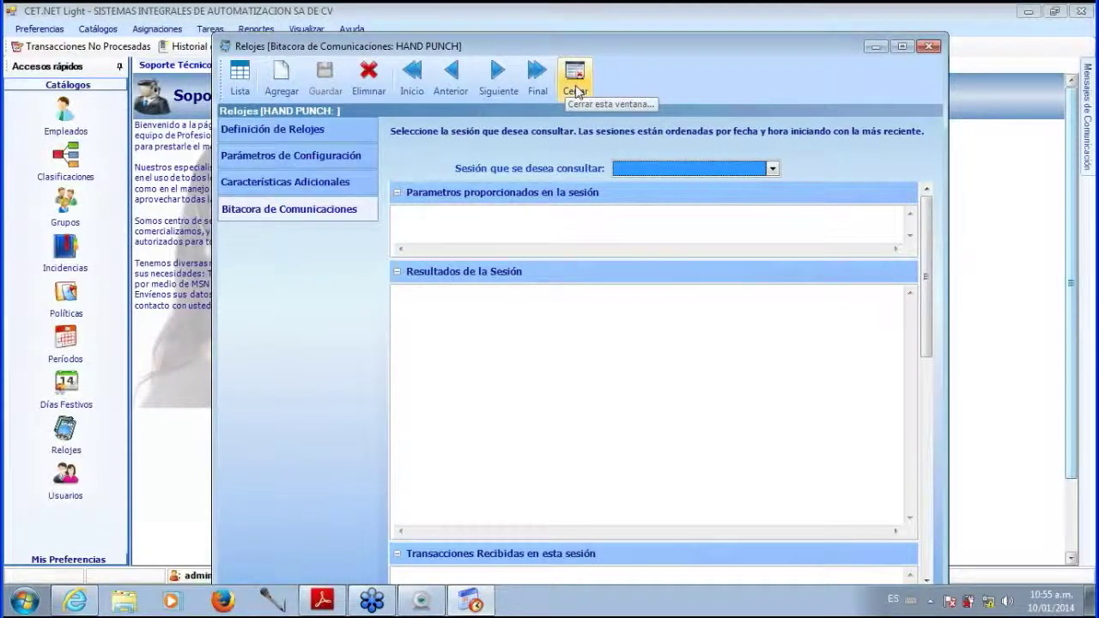
click(577, 89)
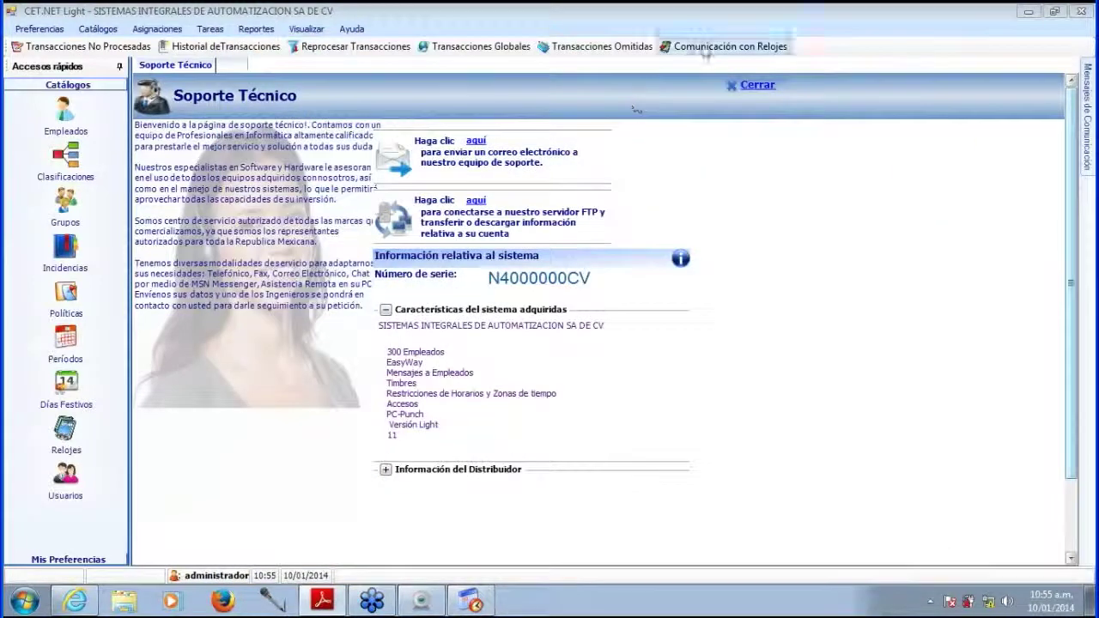
Open Comunicación con Relojes, clear all actions and try Bajar transacciones en Reloj with and without Borrar transacciones en Reloj.
click(703, 48)
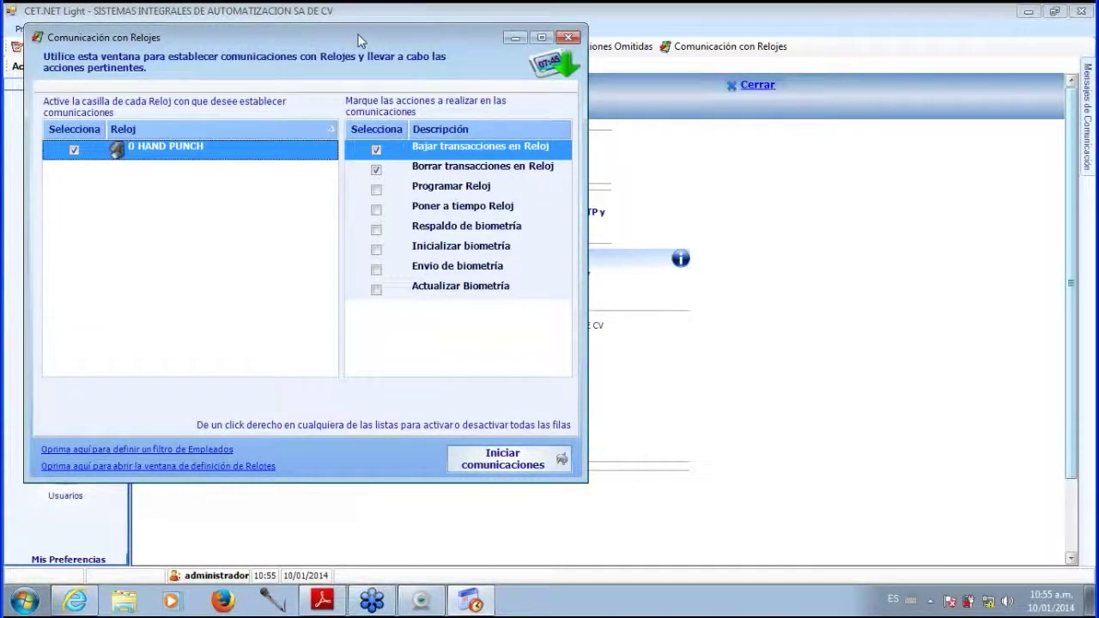
drag(365, 36, 554, 87)
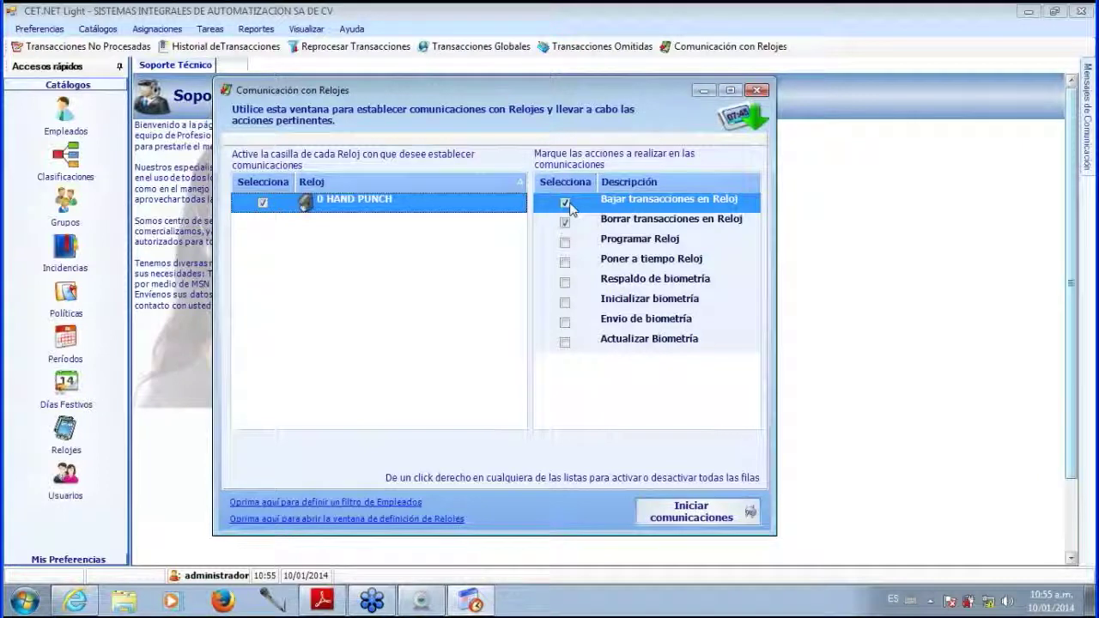
right_click(562, 213)
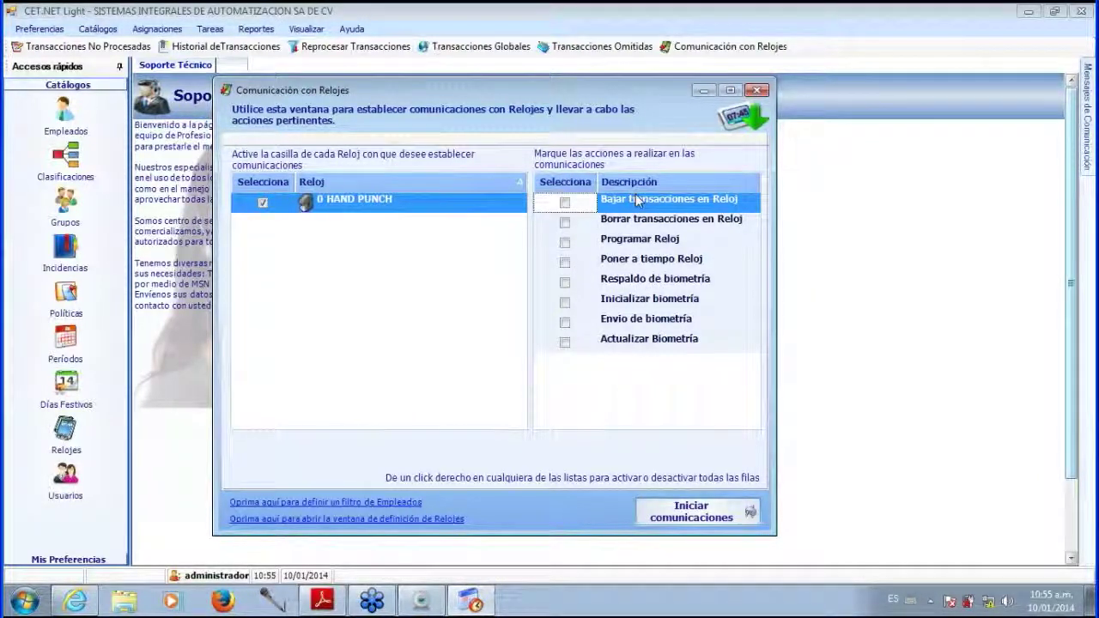
click(565, 204)
click(565, 222)
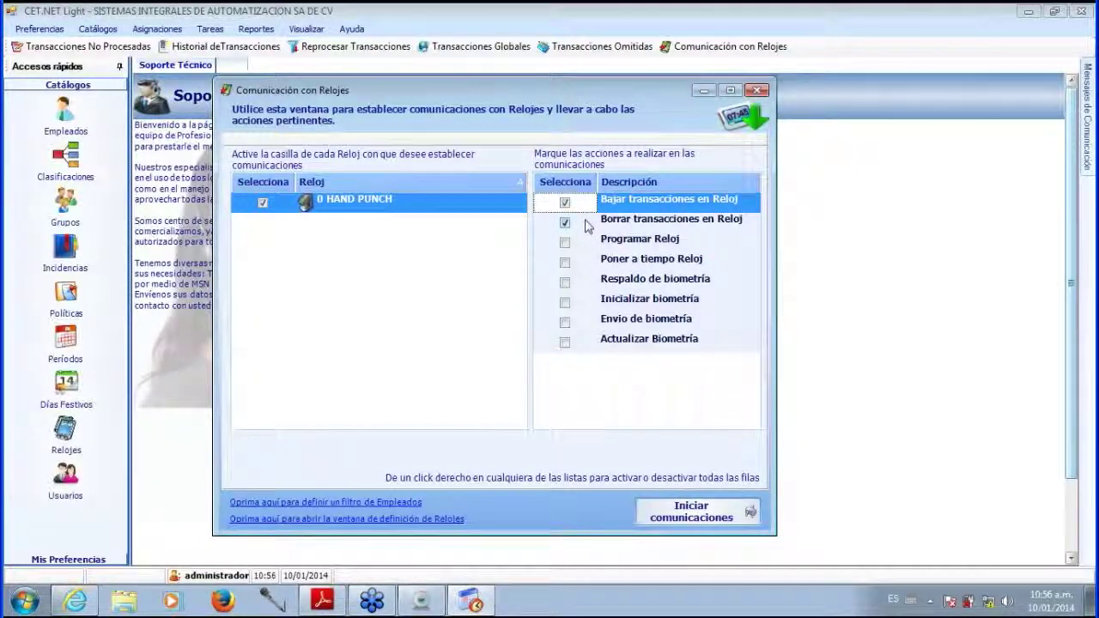
click(566, 223)
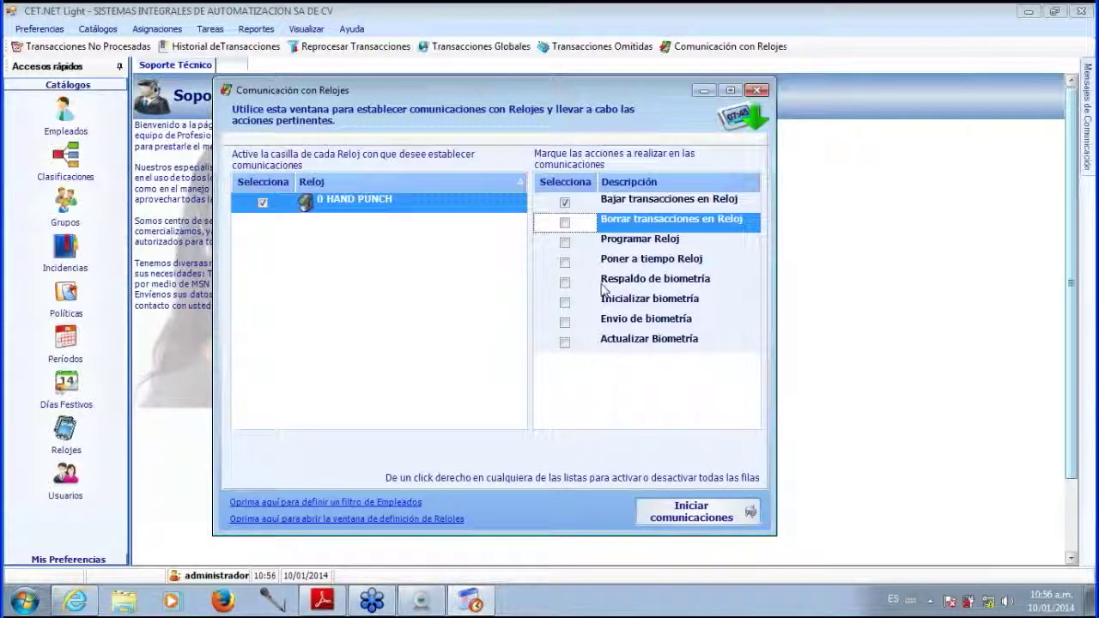
click(565, 223)
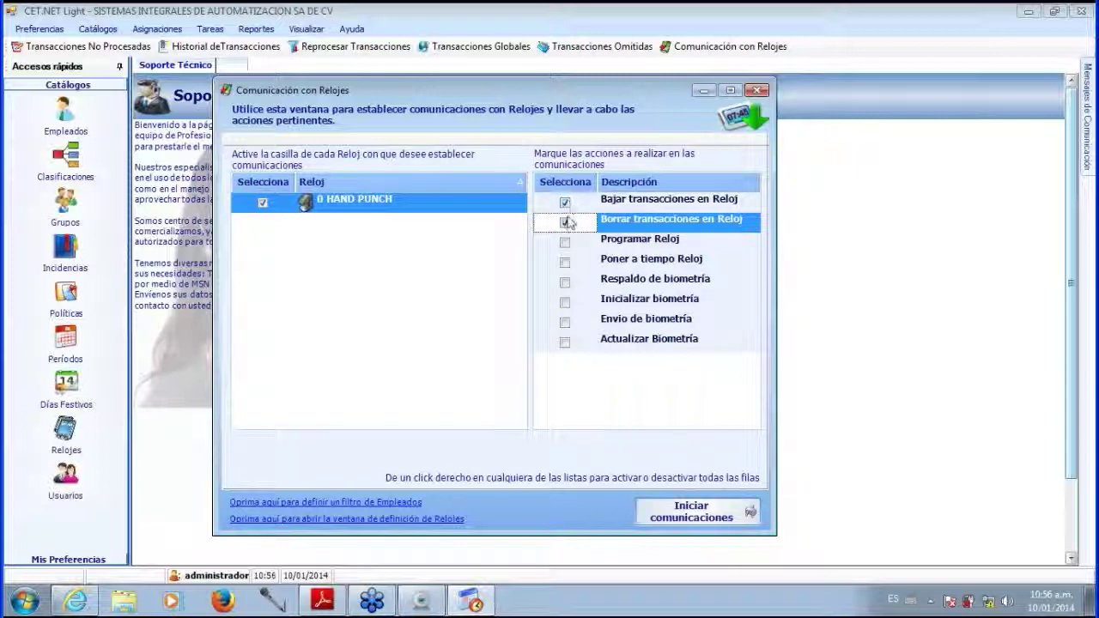
Mark only Programar Reloj as the communication action and review the HAND PUNCH clock's Parámetros de Configuración.
right_click(566, 208)
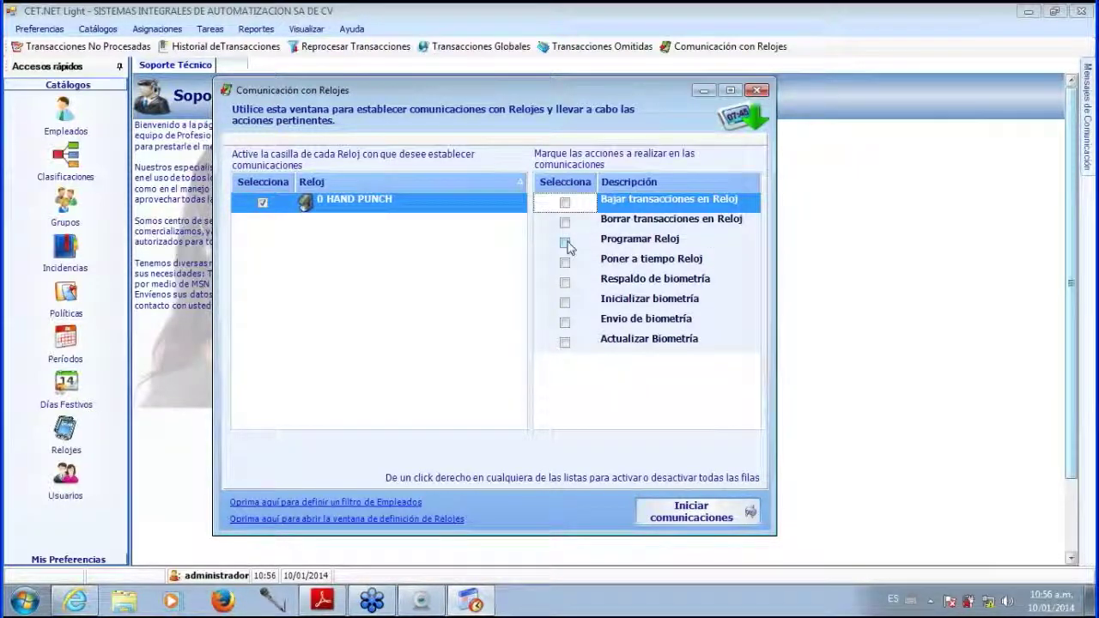
click(611, 246)
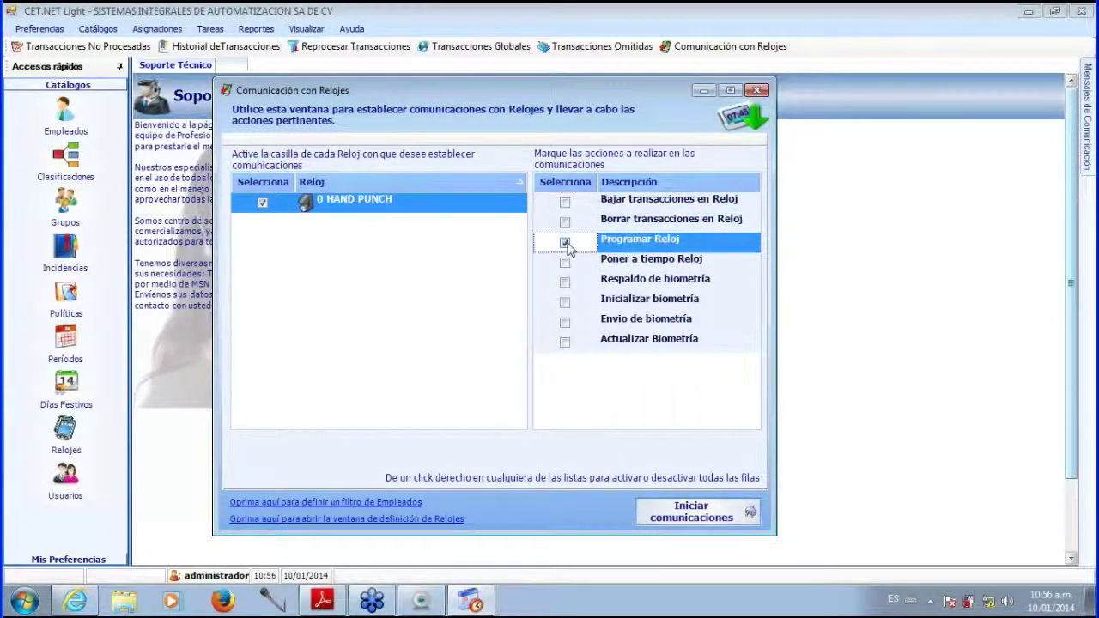
click(69, 434)
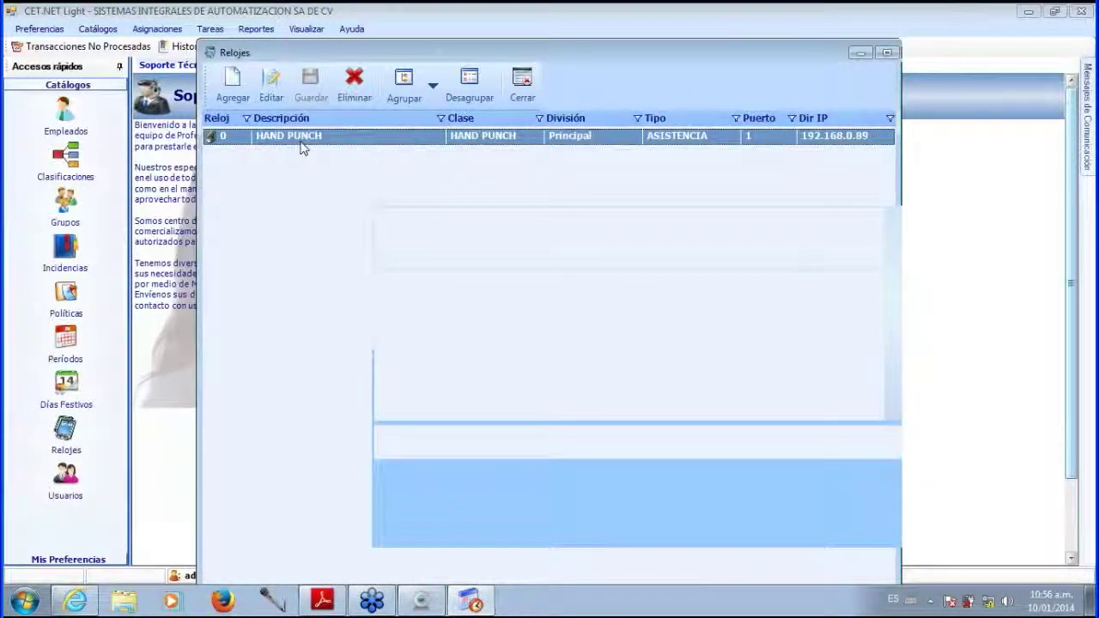
double_click(301, 137)
click(287, 162)
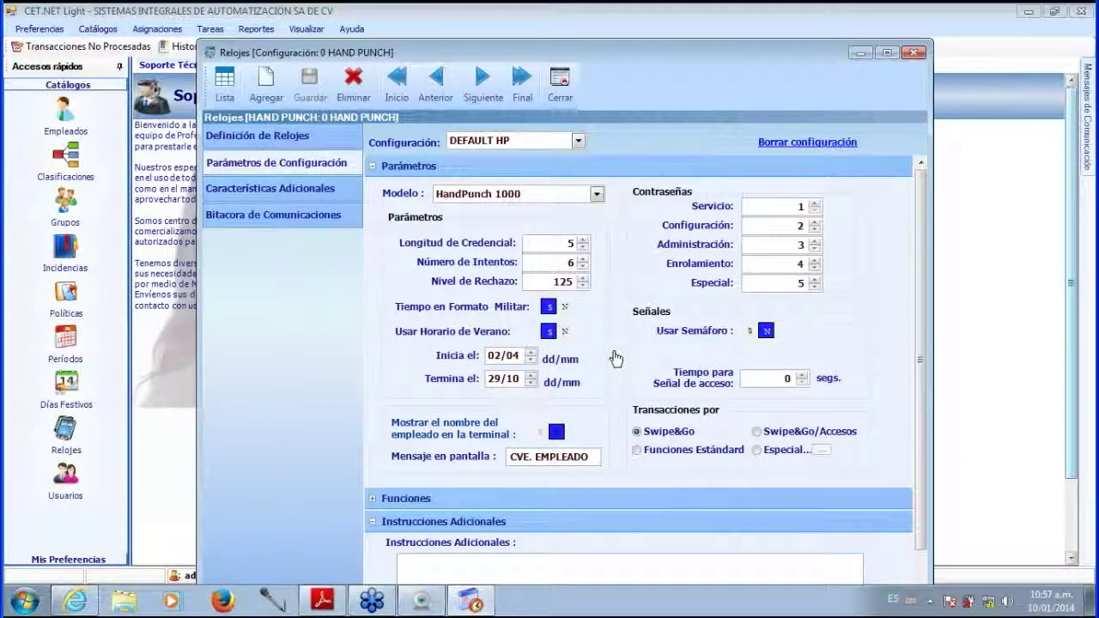
click(559, 78)
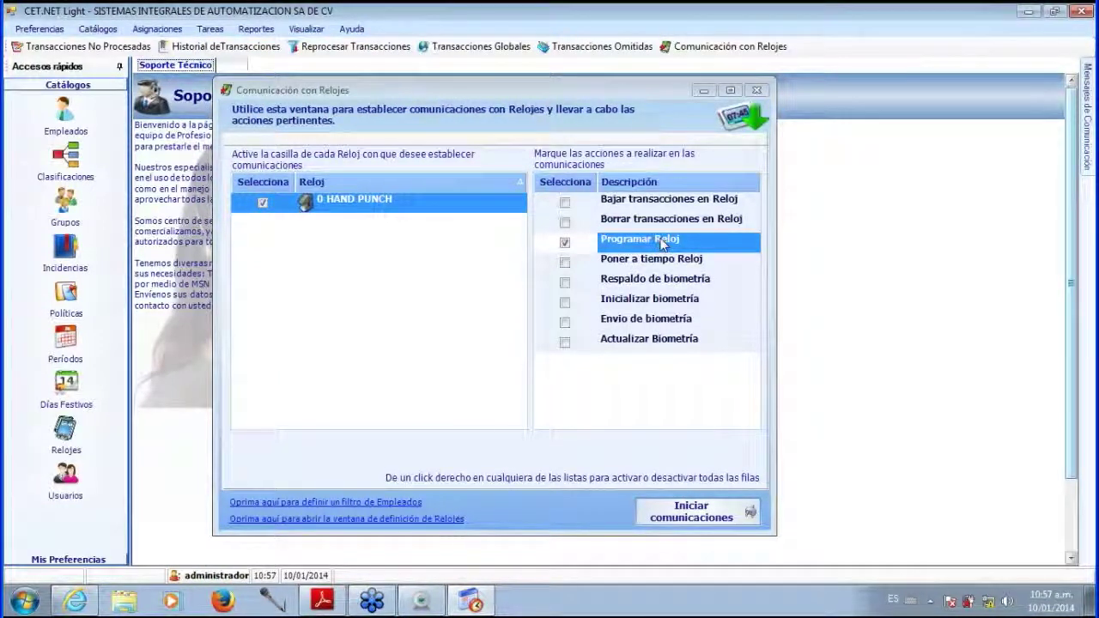
Unmark Programar Reloj, try the Respaldo, Envío and Actualizar biometría actions, and close the window without starting communications.
click(565, 242)
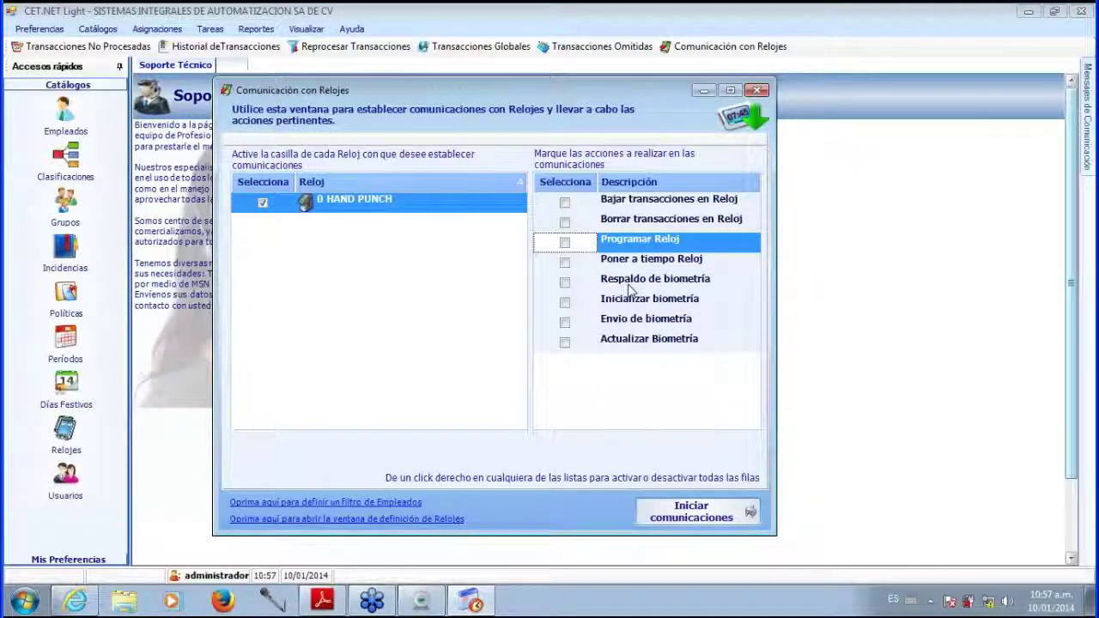
click(565, 283)
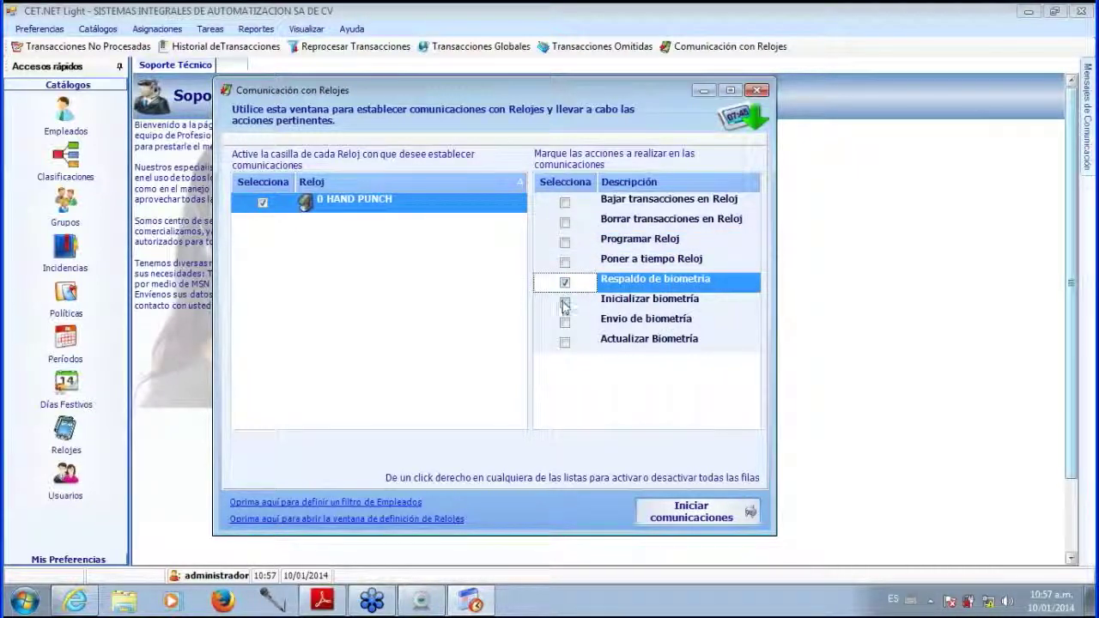
click(565, 283)
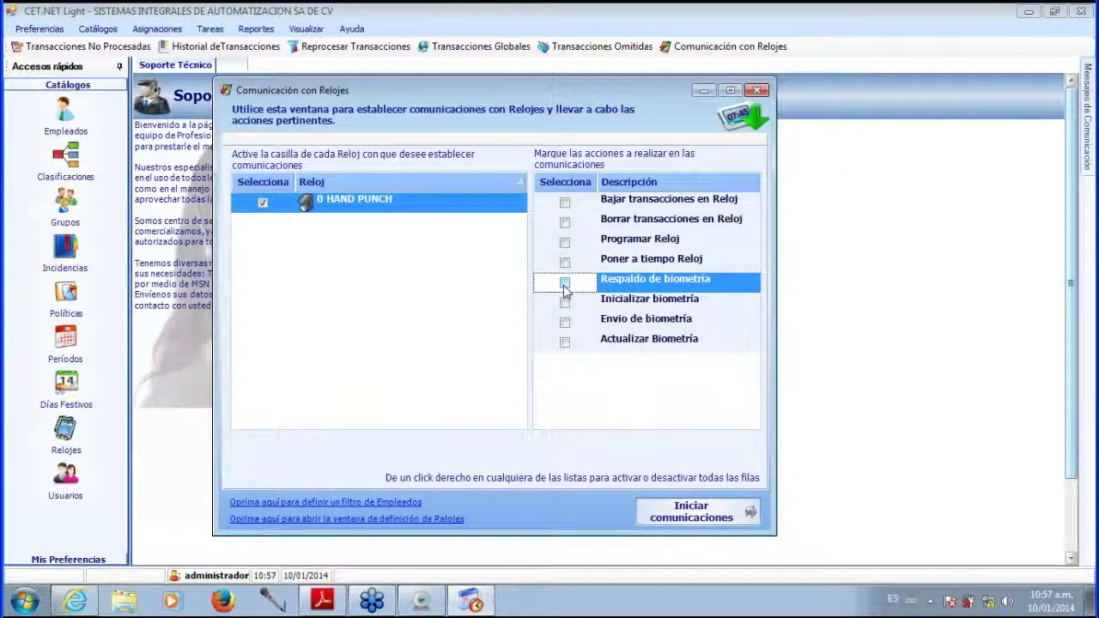
click(565, 323)
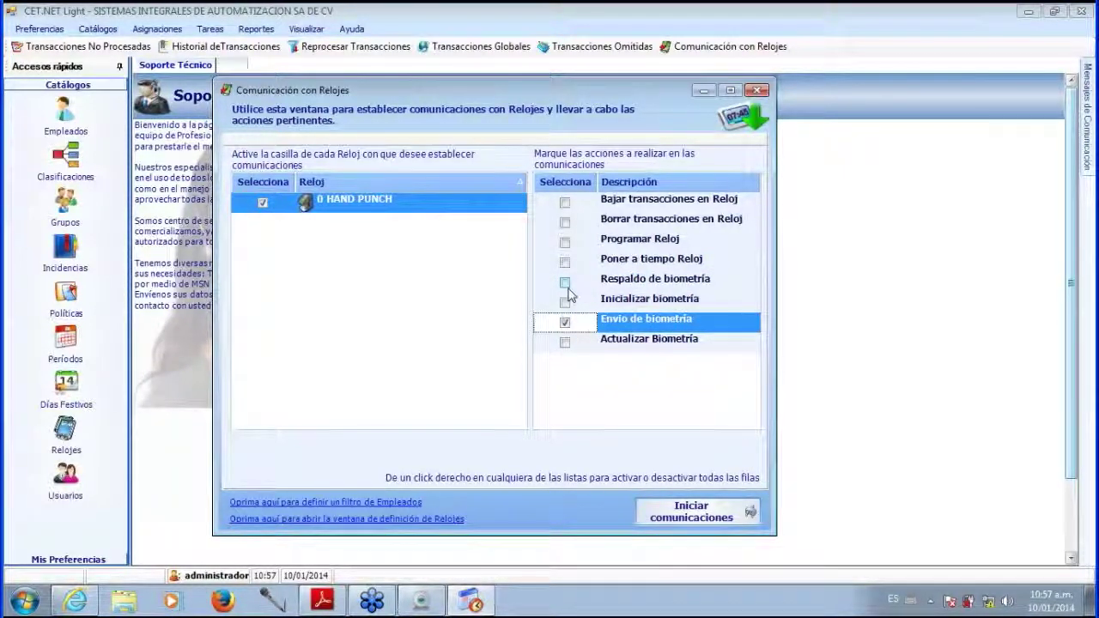
click(586, 325)
click(565, 343)
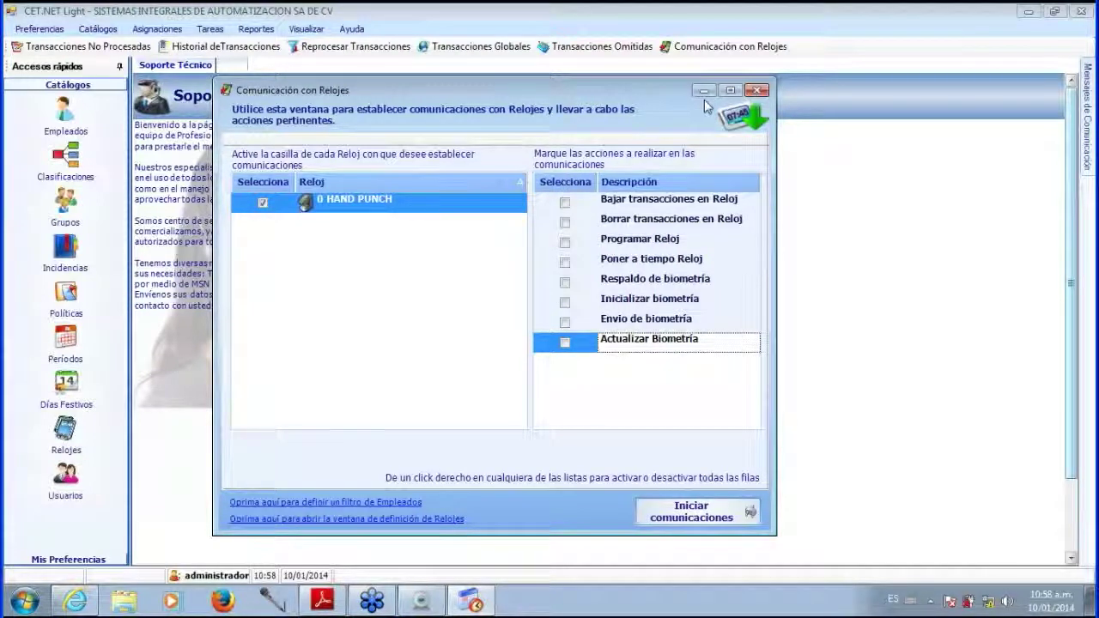
click(757, 90)
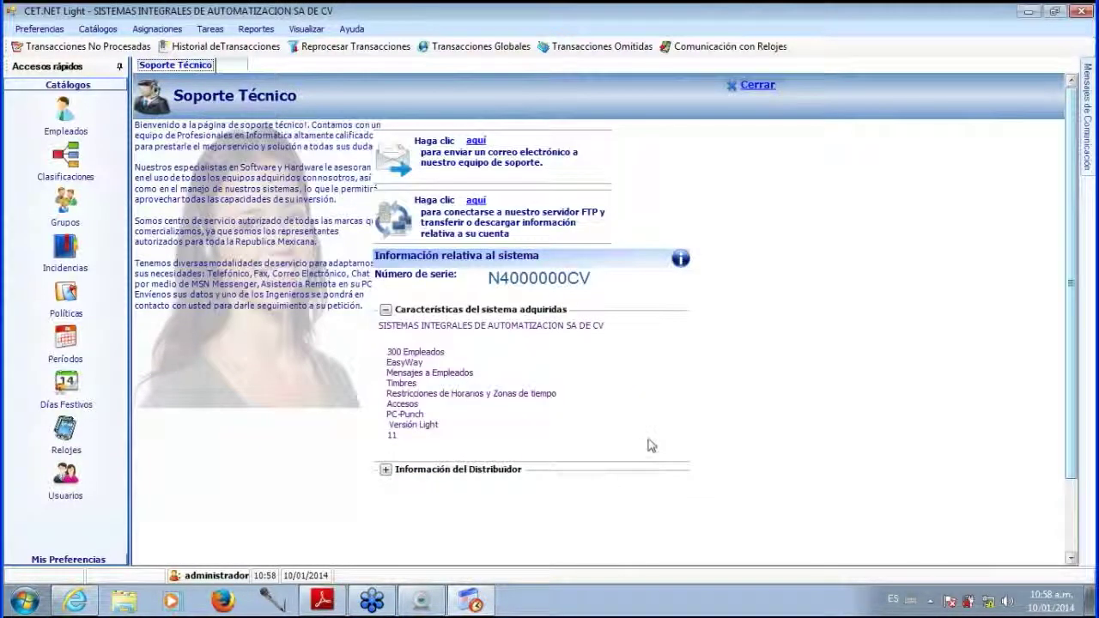